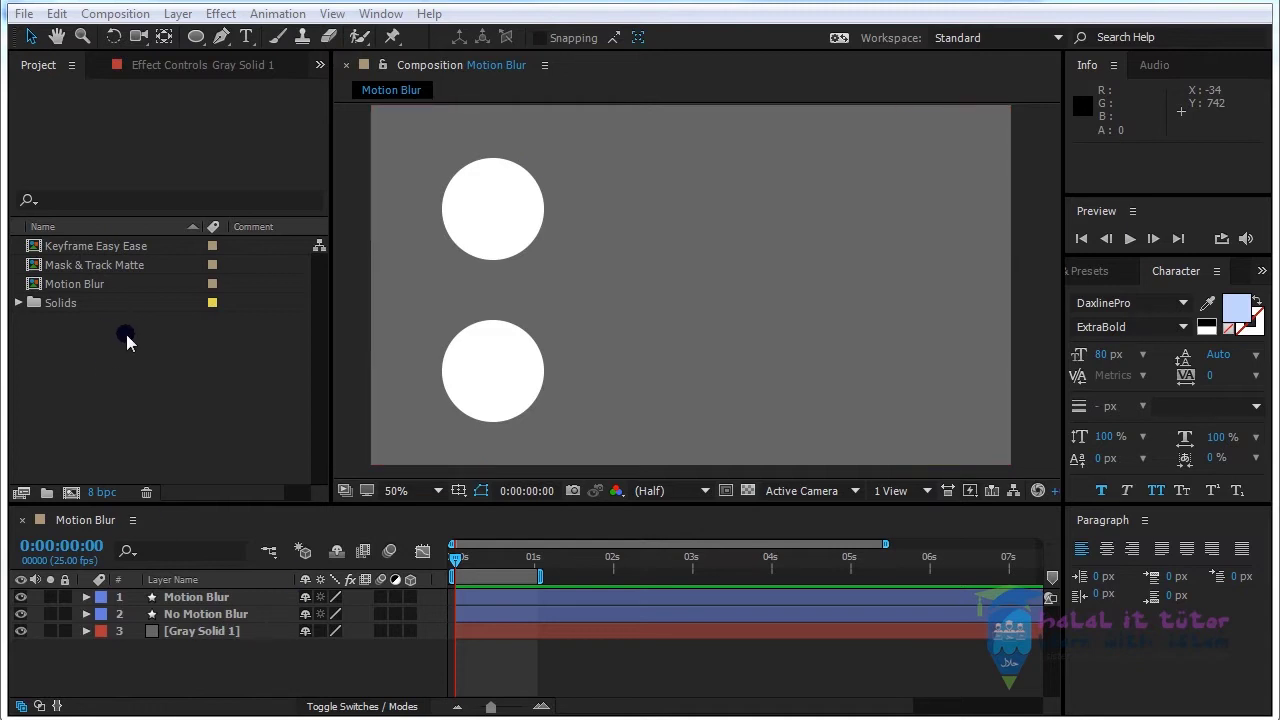
# Step: Select each circle layer in turn to view its motion path, then deselect all layers
pyautogui.click(956, 387)
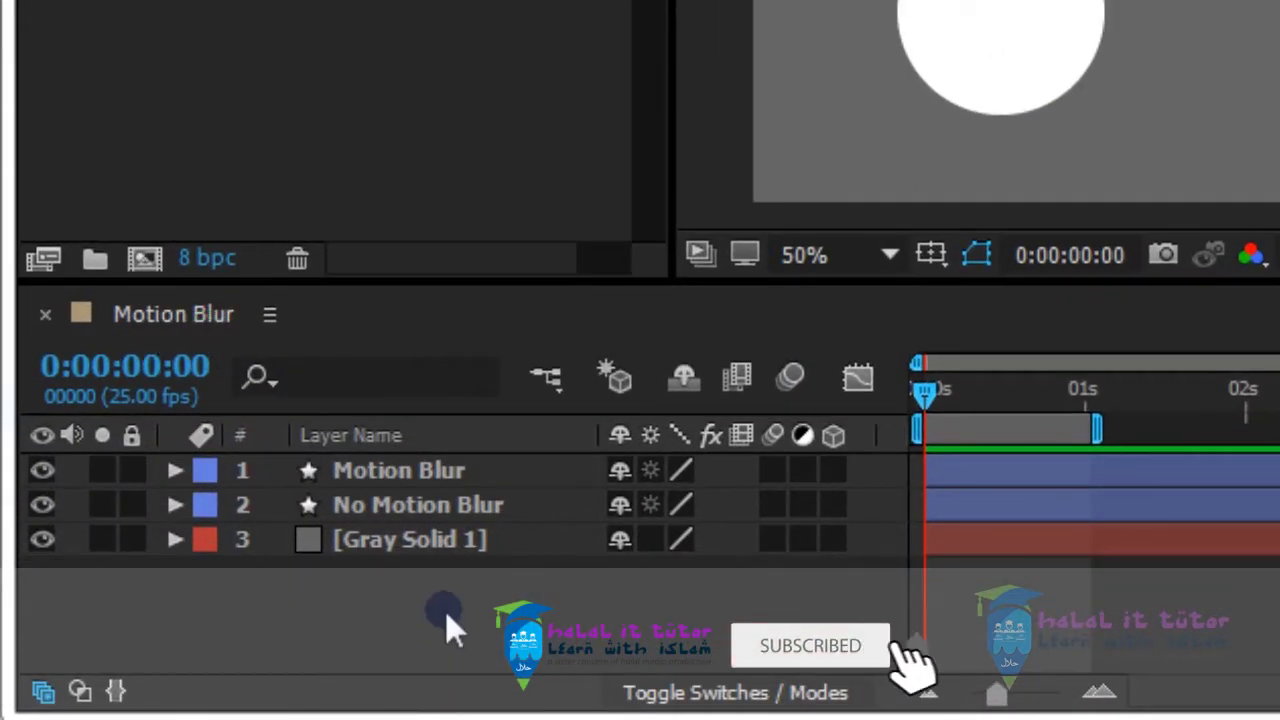
pyautogui.click(430, 536)
pyautogui.click(416, 502)
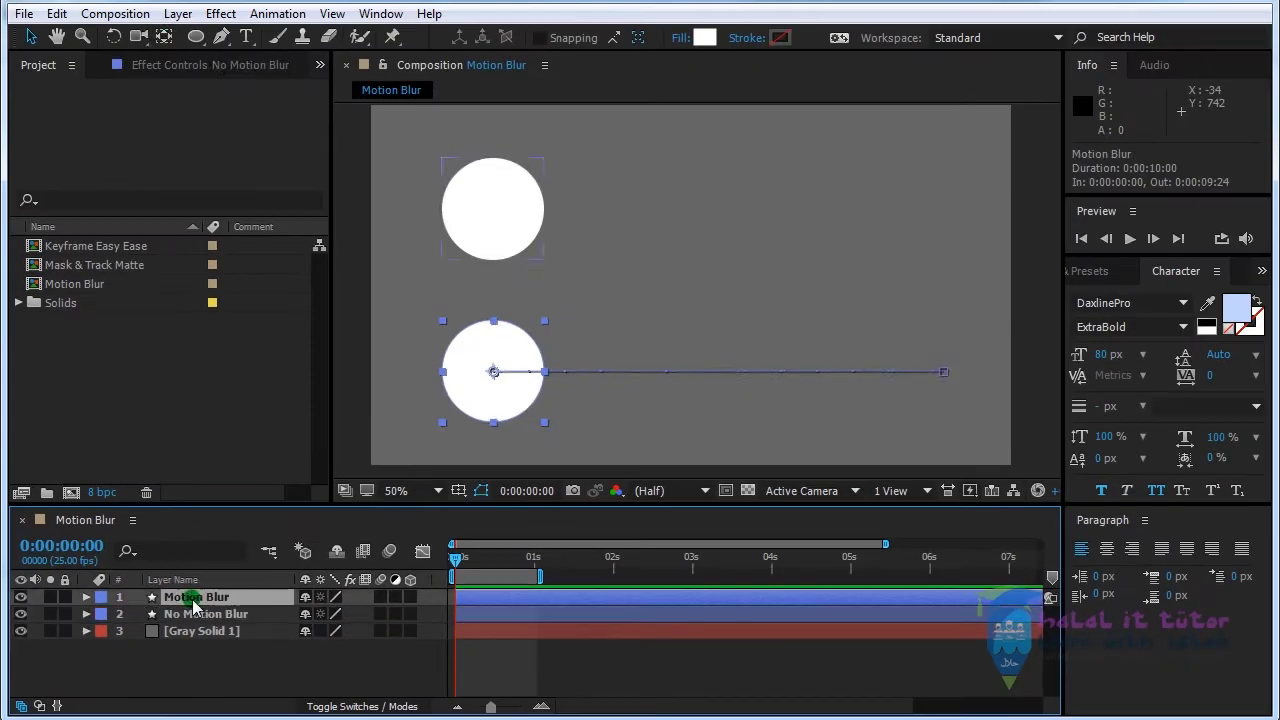
pyautogui.click(561, 211)
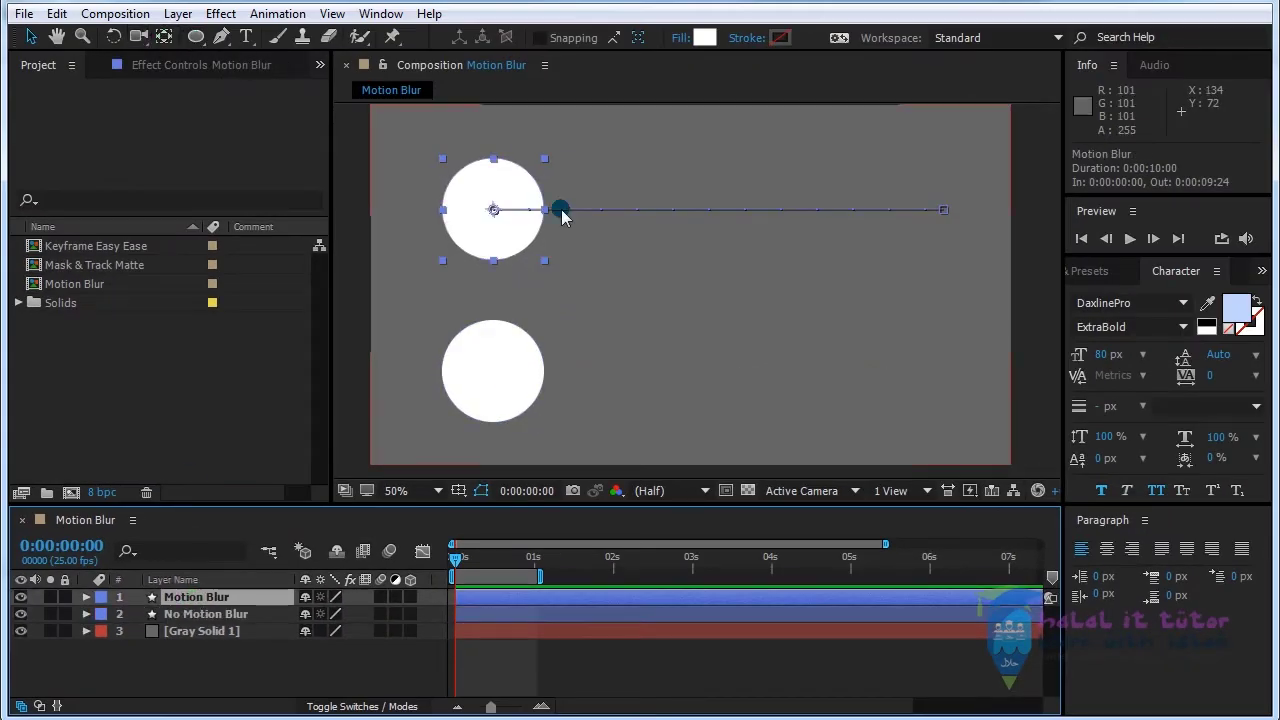
pyautogui.click(205, 614)
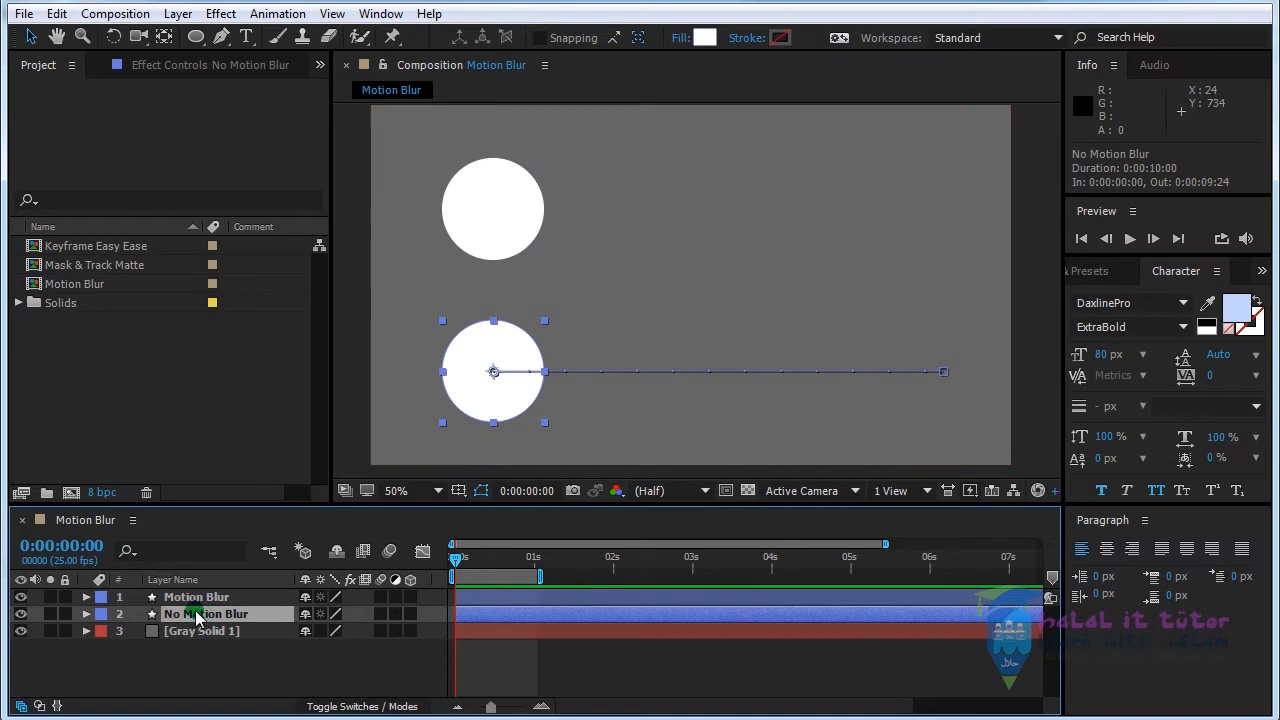
pyautogui.click(196, 597)
pyautogui.click(205, 614)
pyautogui.click(232, 665)
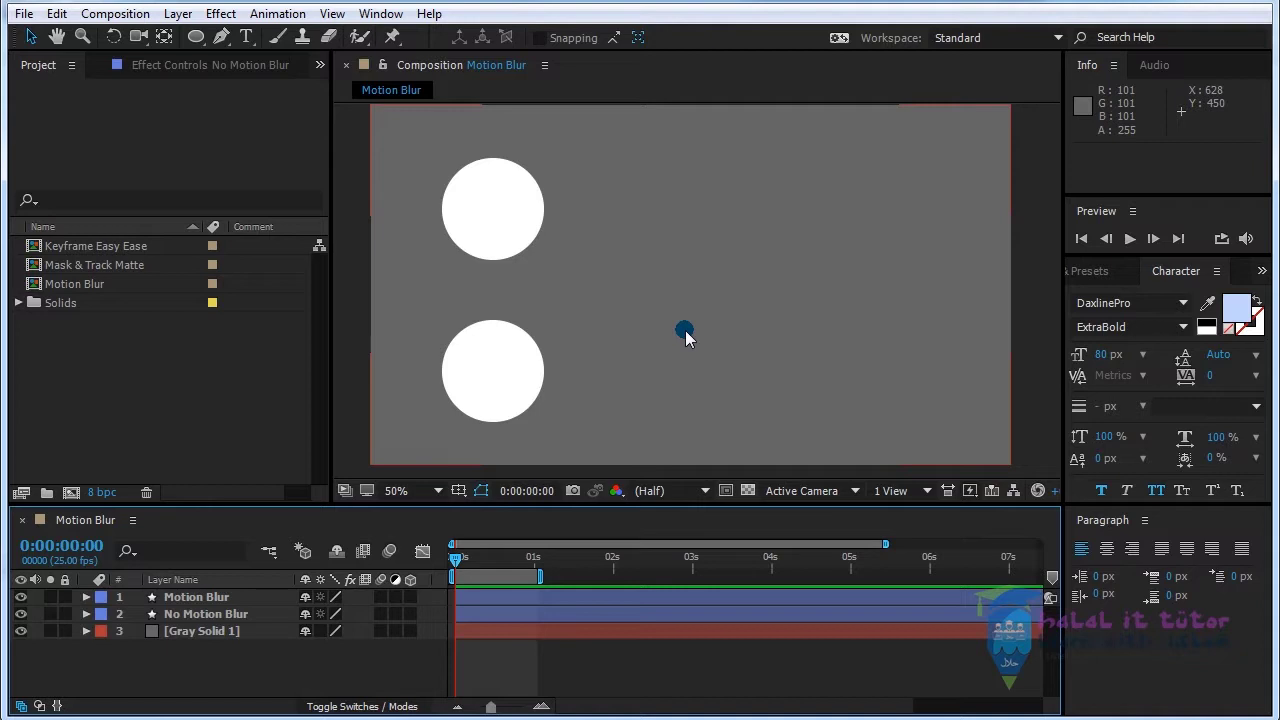
pyautogui.click(446, 565)
# Step: Scrub the circles' slide and reveal the Motion Blur layer's Position keyframes
pyautogui.moveTo(455, 568)
pyautogui.mouseDown()
pyautogui.moveTo(514, 568)
pyautogui.moveTo(430, 572)
pyautogui.mouseUp()
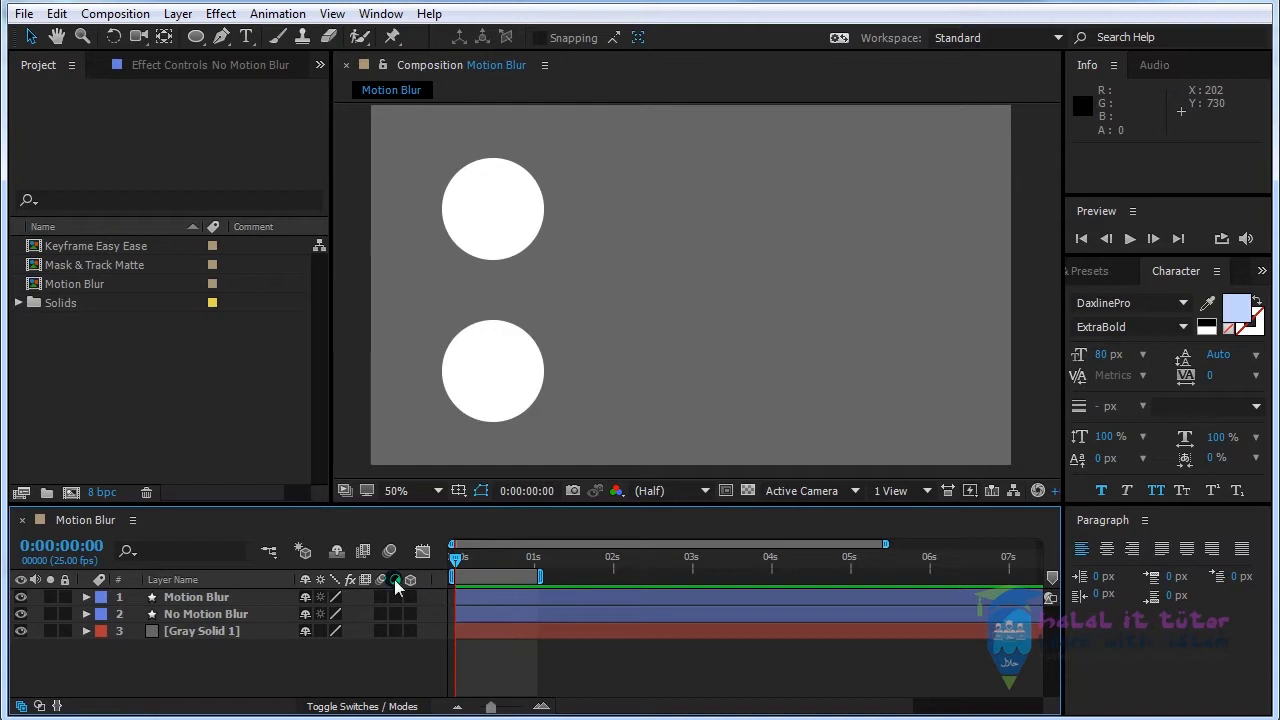
pyautogui.click(190, 597)
pyautogui.click(186, 614)
pyautogui.click(192, 600)
pyautogui.keyDown('ctrl'); pyautogui.click(194, 630); pyautogui.keyUp('ctrl')
pyautogui.click(198, 601)
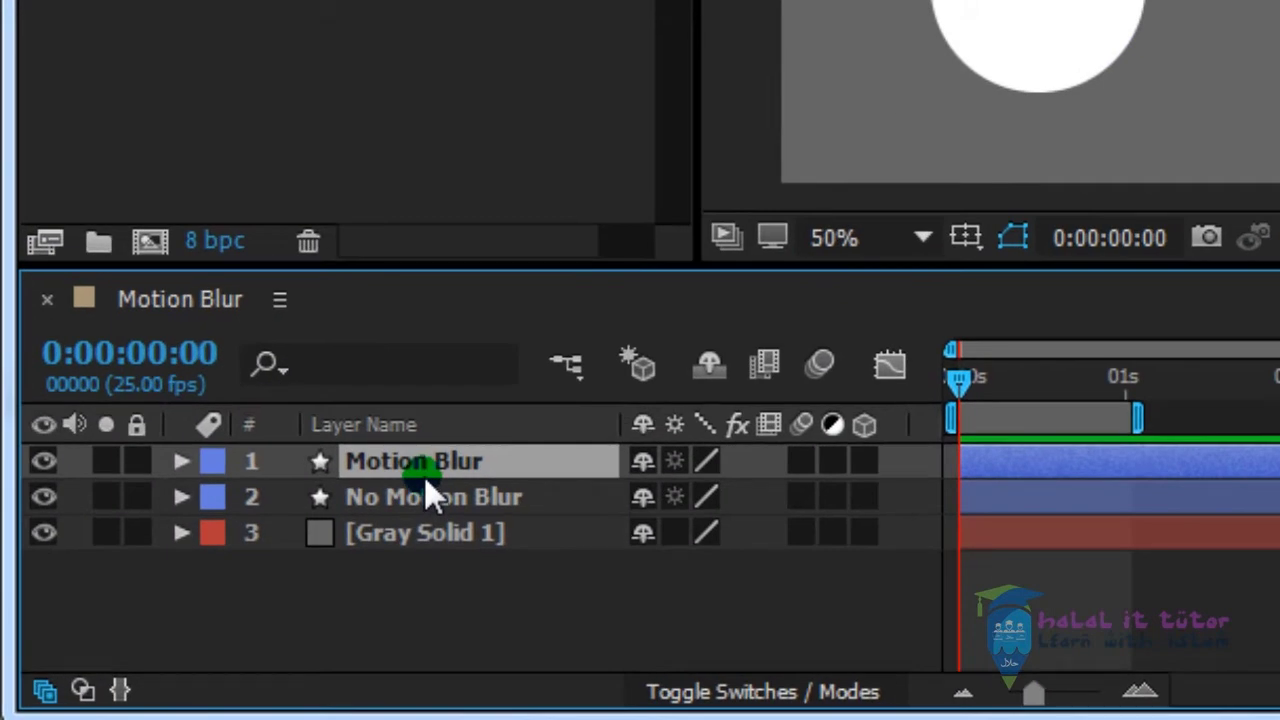
pyautogui.press('p')
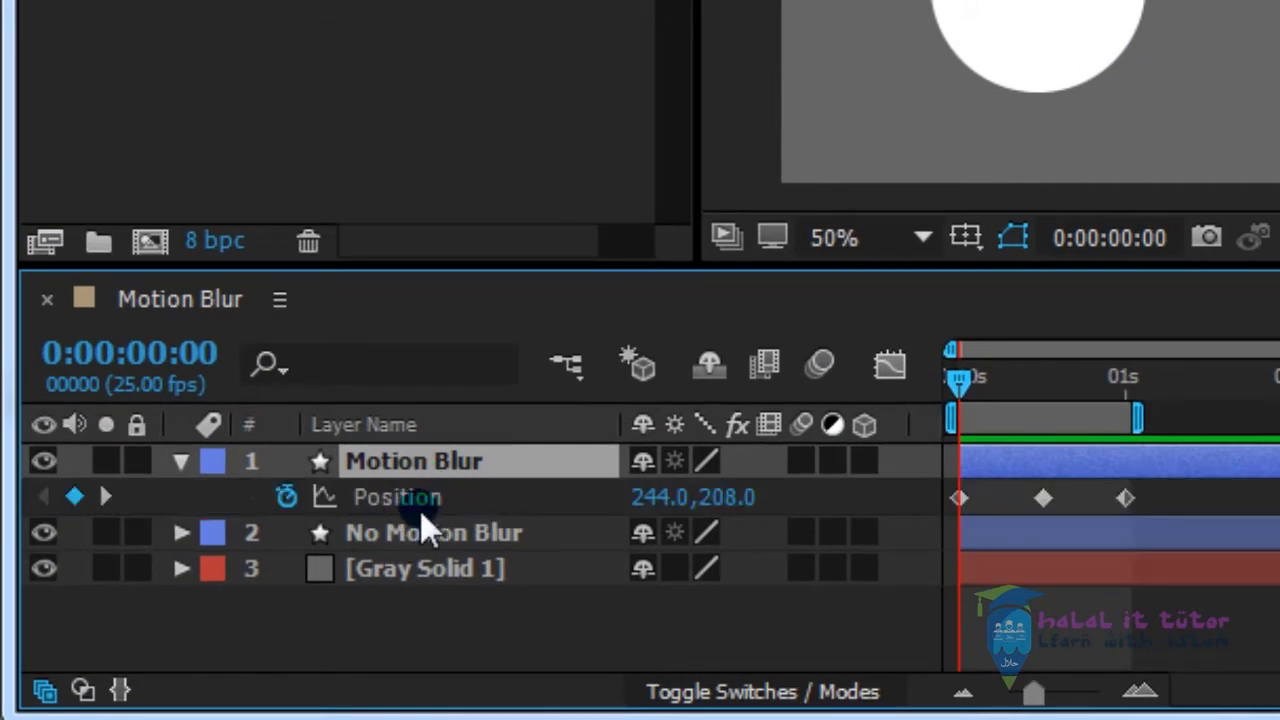
pyautogui.moveTo(961, 386)
pyautogui.mouseDown()
pyautogui.moveTo(1048, 387)
pyautogui.moveTo(911, 386)
pyautogui.moveTo(1111, 394)
pyautogui.moveTo(950, 402)
pyautogui.mouseUp()
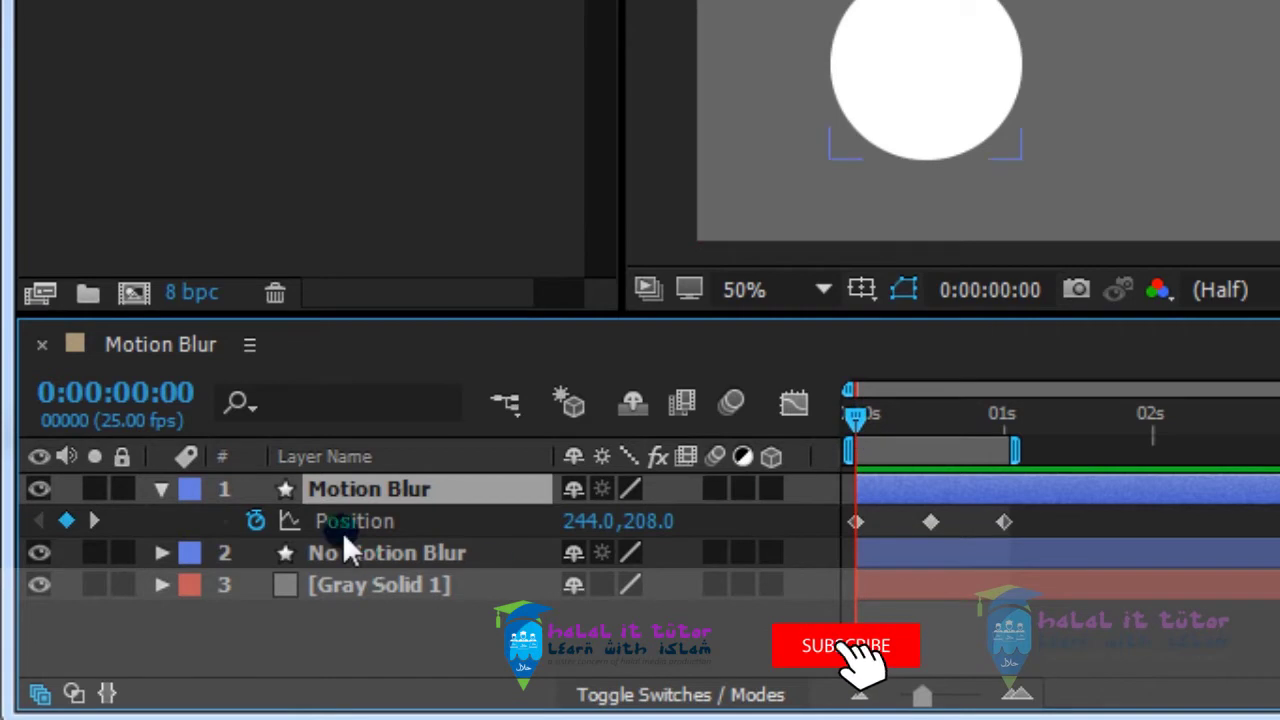
# Step: Compare both layers' Position keyframes, hide them, and preview up to 0:00:00:19
pyautogui.click(362, 553)
pyautogui.press('p')
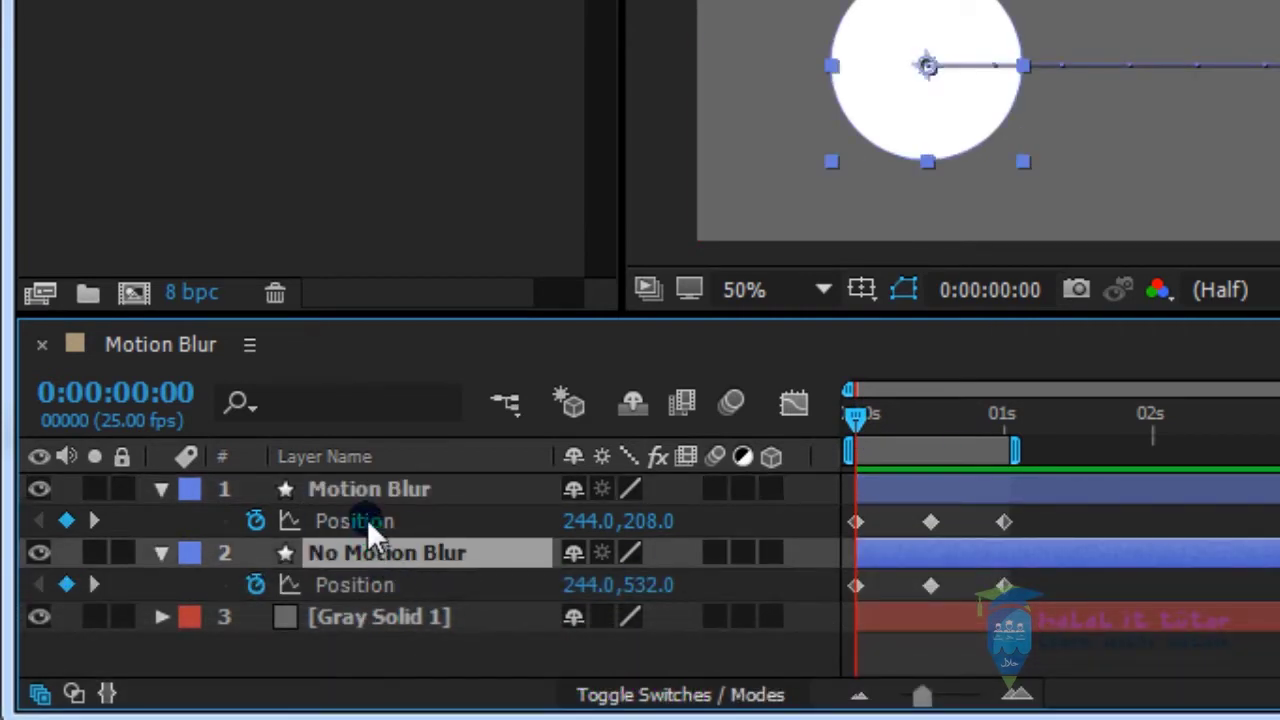
pyautogui.click(365, 495)
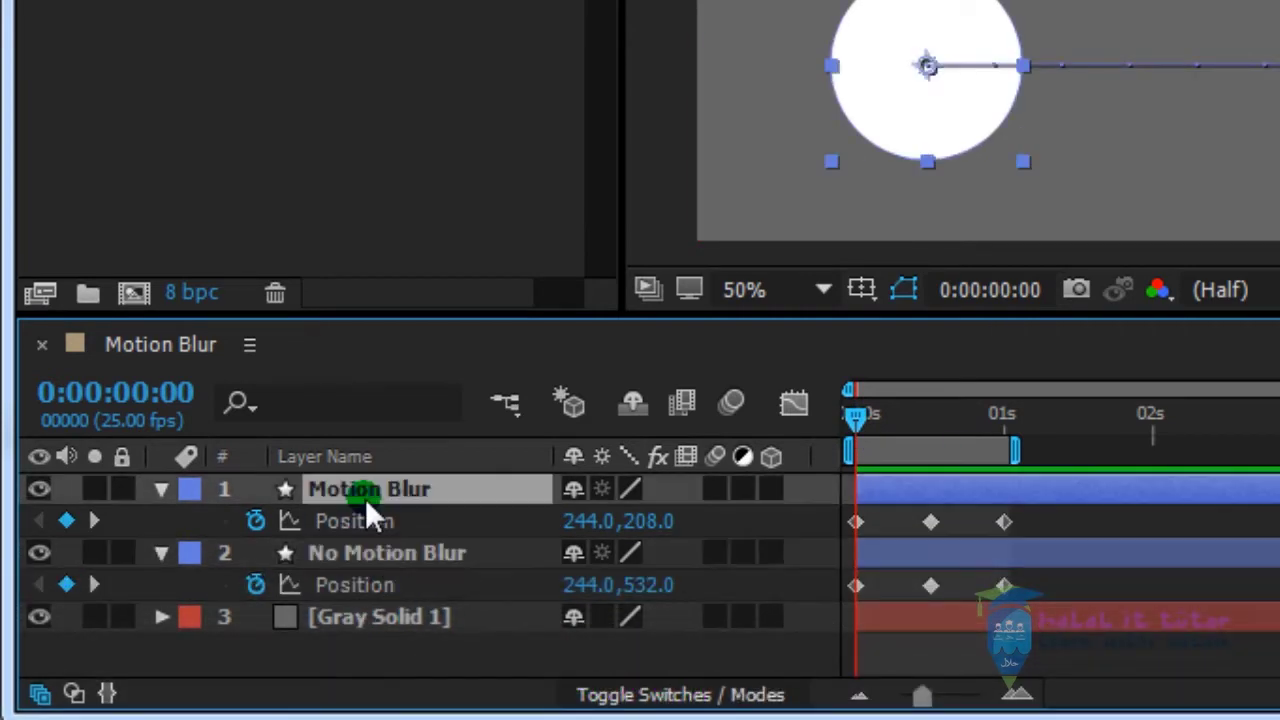
pyautogui.click(365, 556)
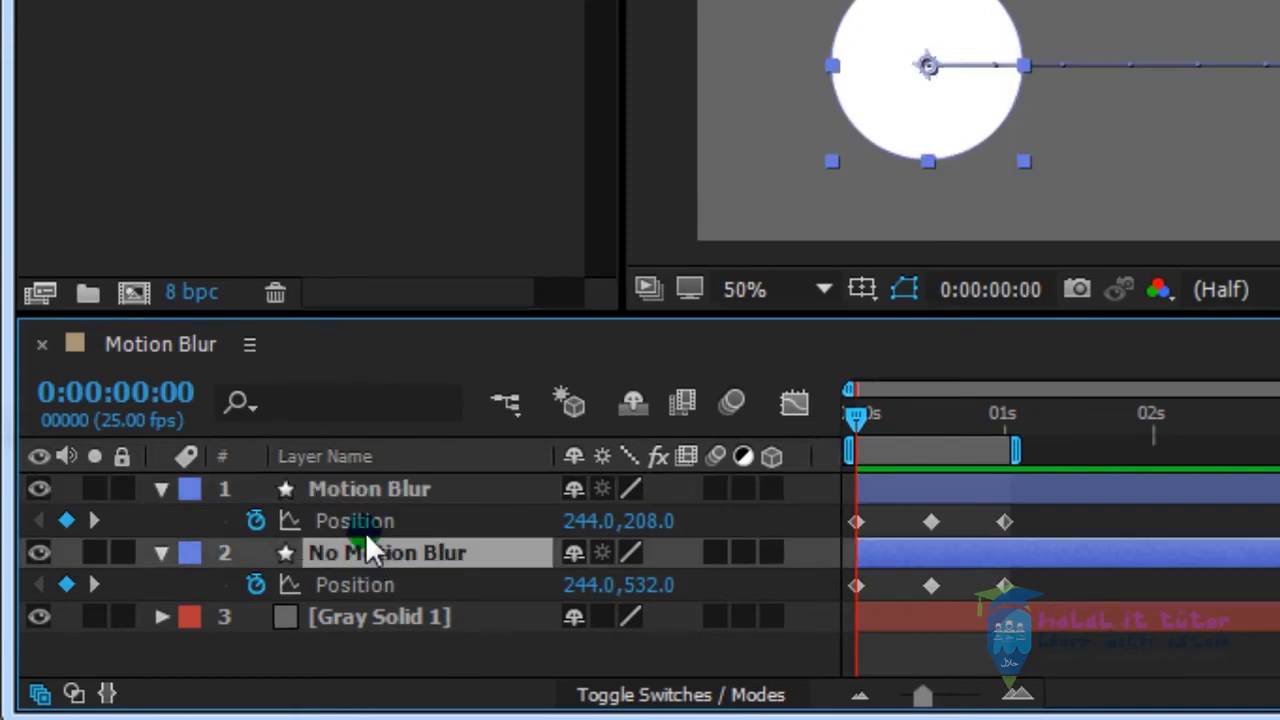
pyautogui.press('p')
pyautogui.click(359, 495)
pyautogui.press('p')
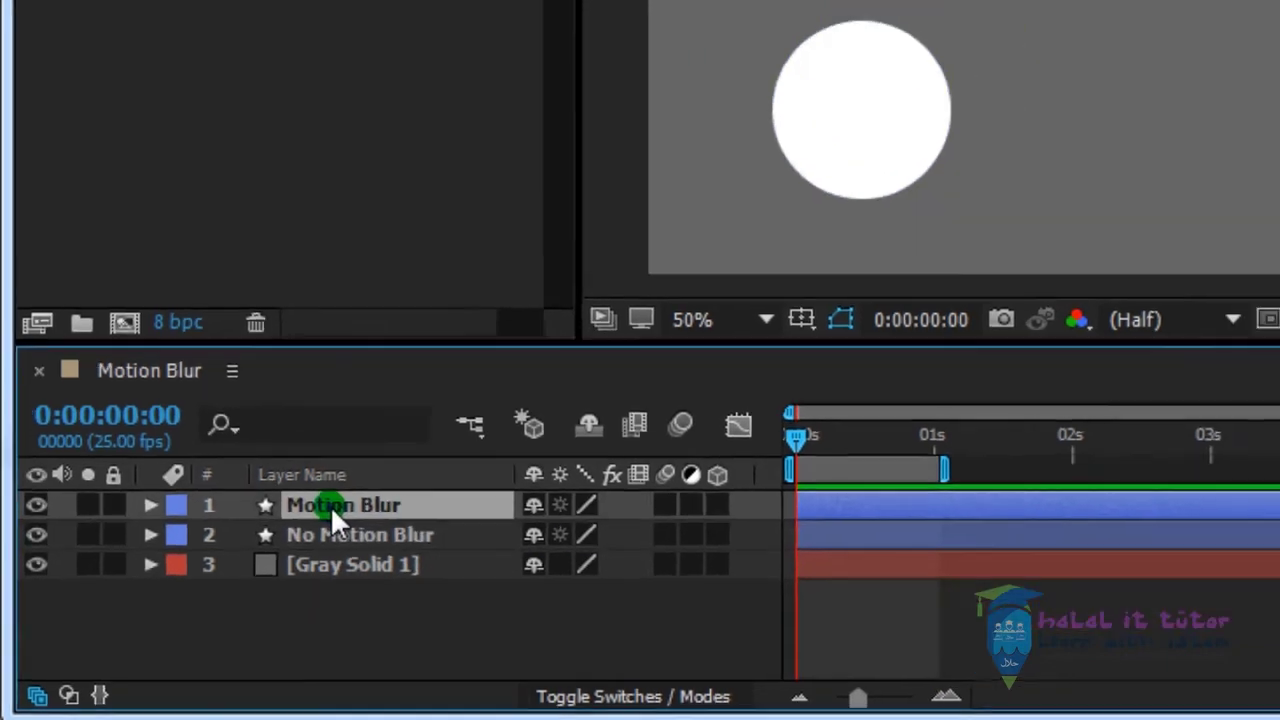
pyautogui.click(361, 523)
pyautogui.click(287, 640)
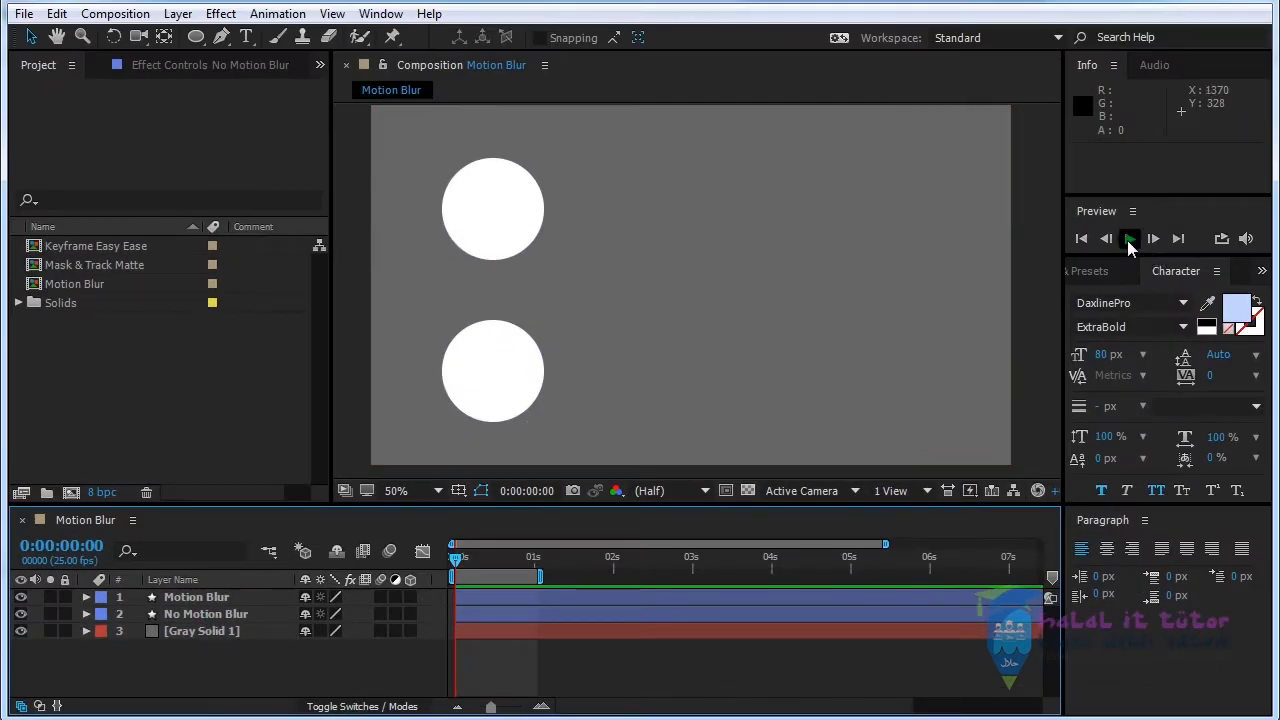
pyautogui.click(1128, 242)
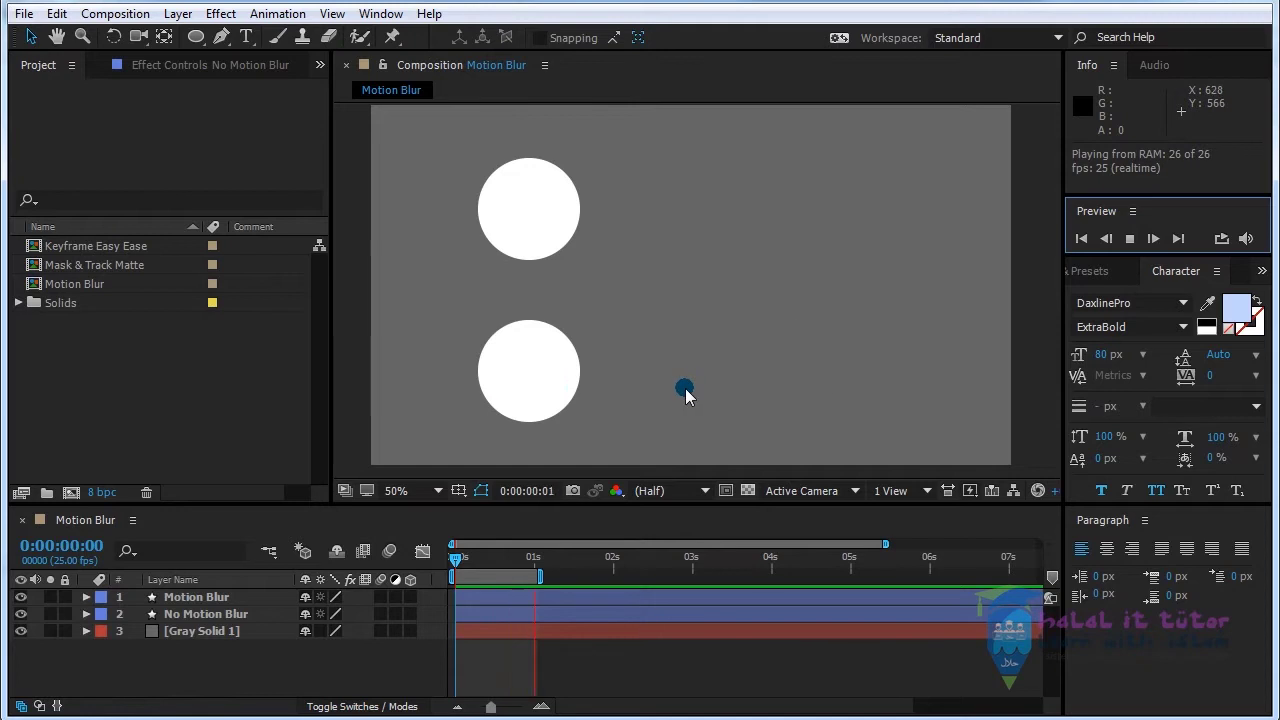
pyautogui.click(1129, 238)
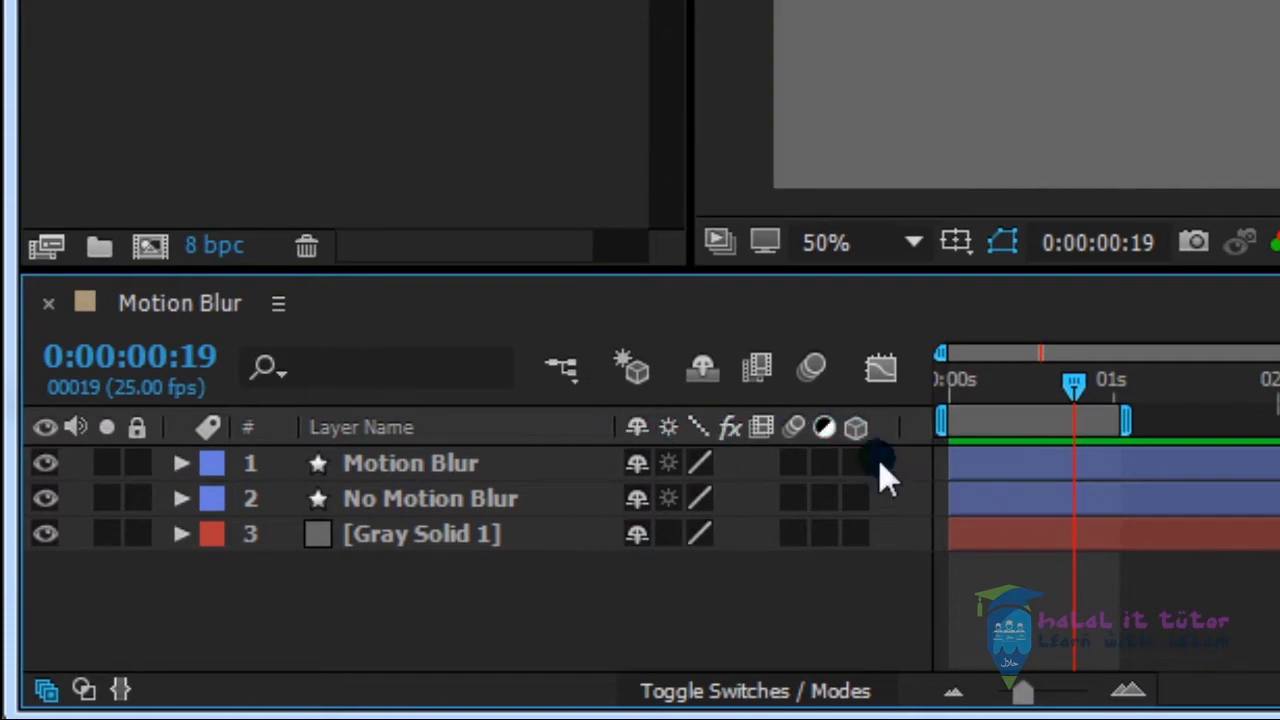
# Step: Toggle the composition's Enable Motion Blur switch, leave it on, and replay the circles' slide
pyautogui.click(812, 369)
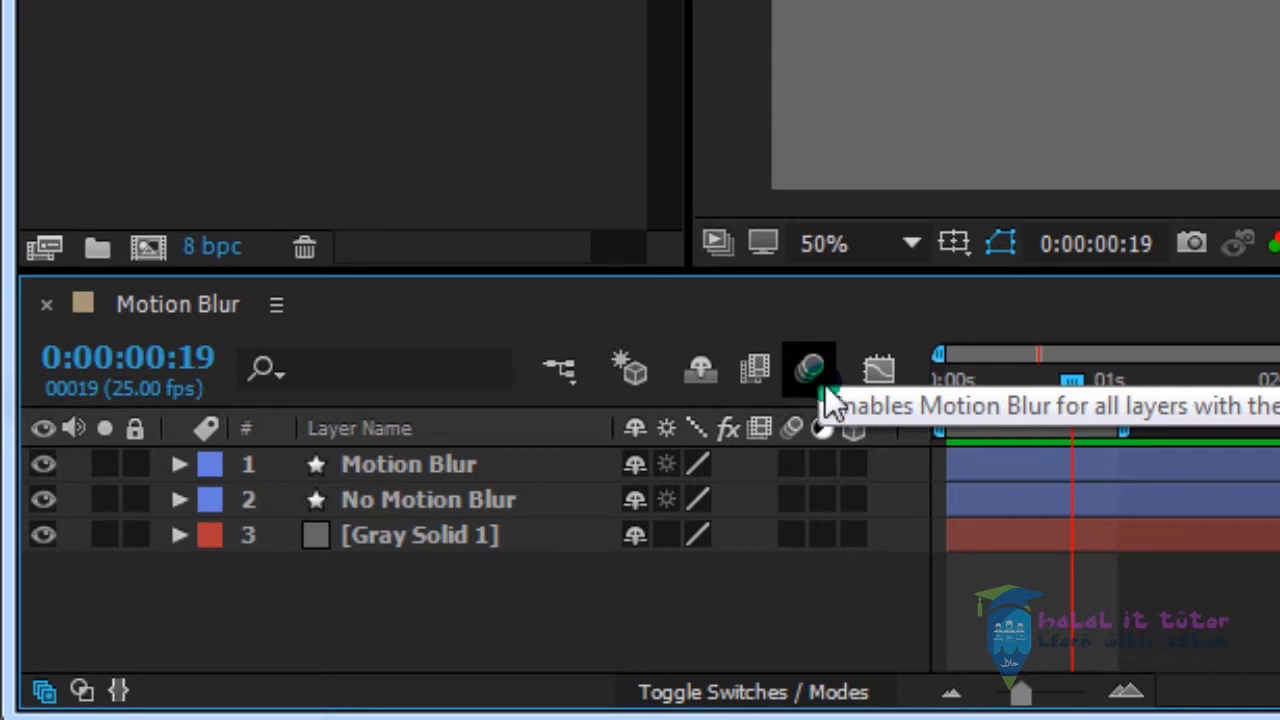
pyautogui.click(803, 366)
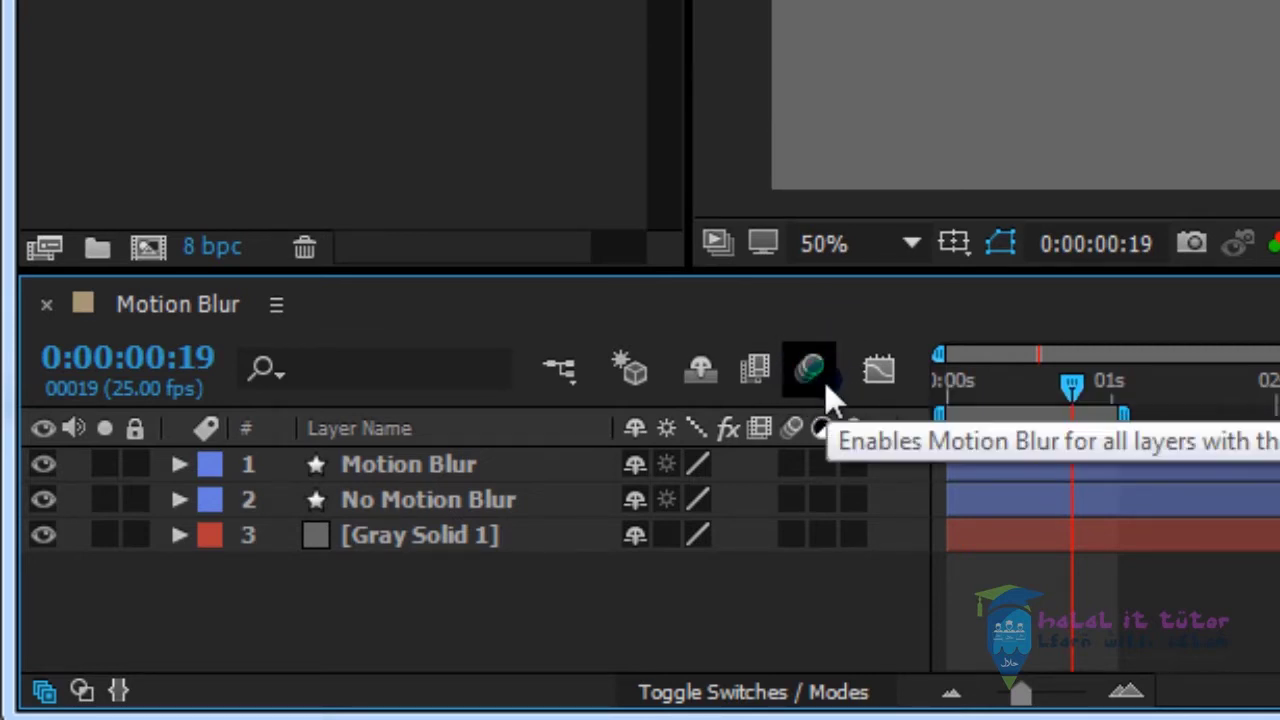
pyautogui.click(816, 381)
pyautogui.click(816, 384)
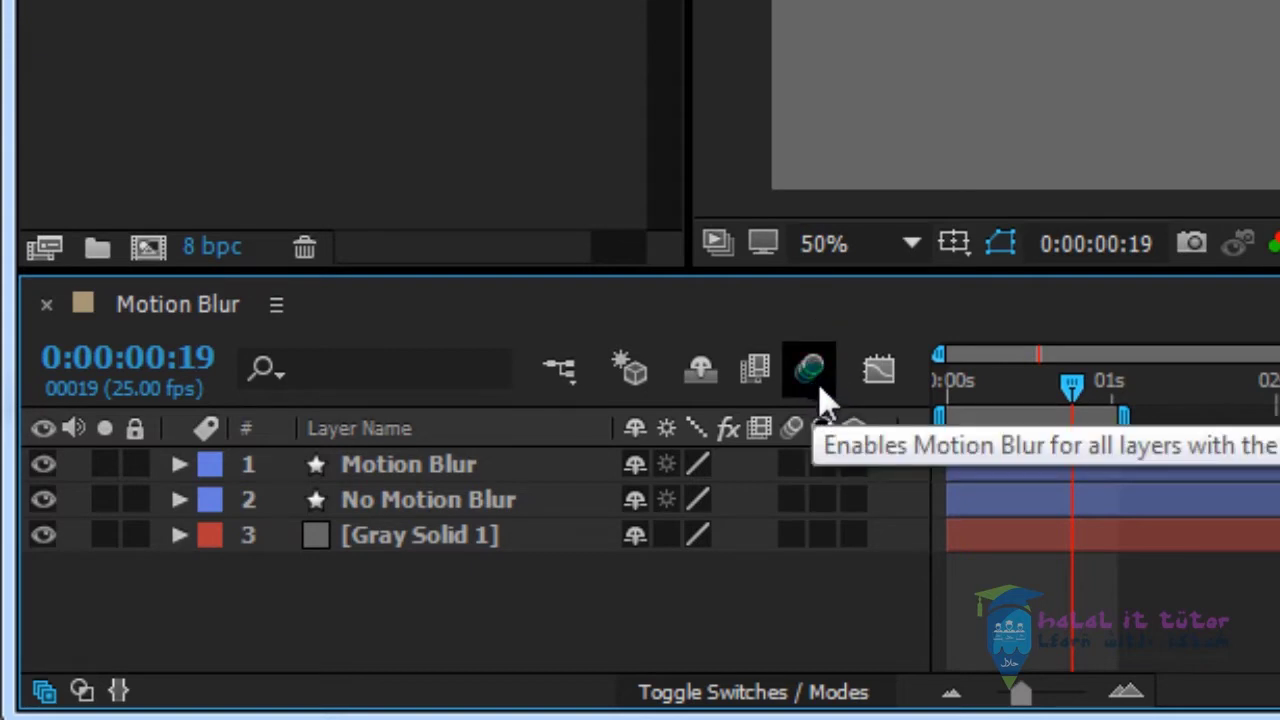
pyautogui.click(795, 362)
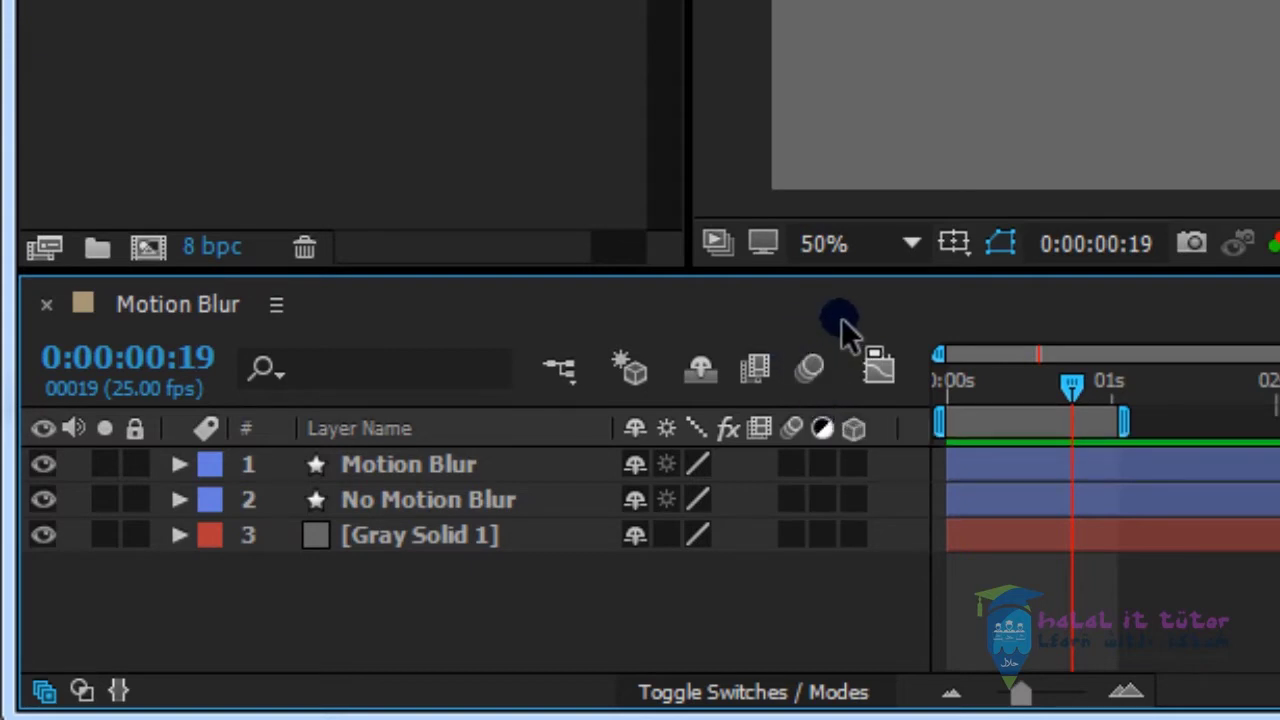
pyautogui.click(815, 366)
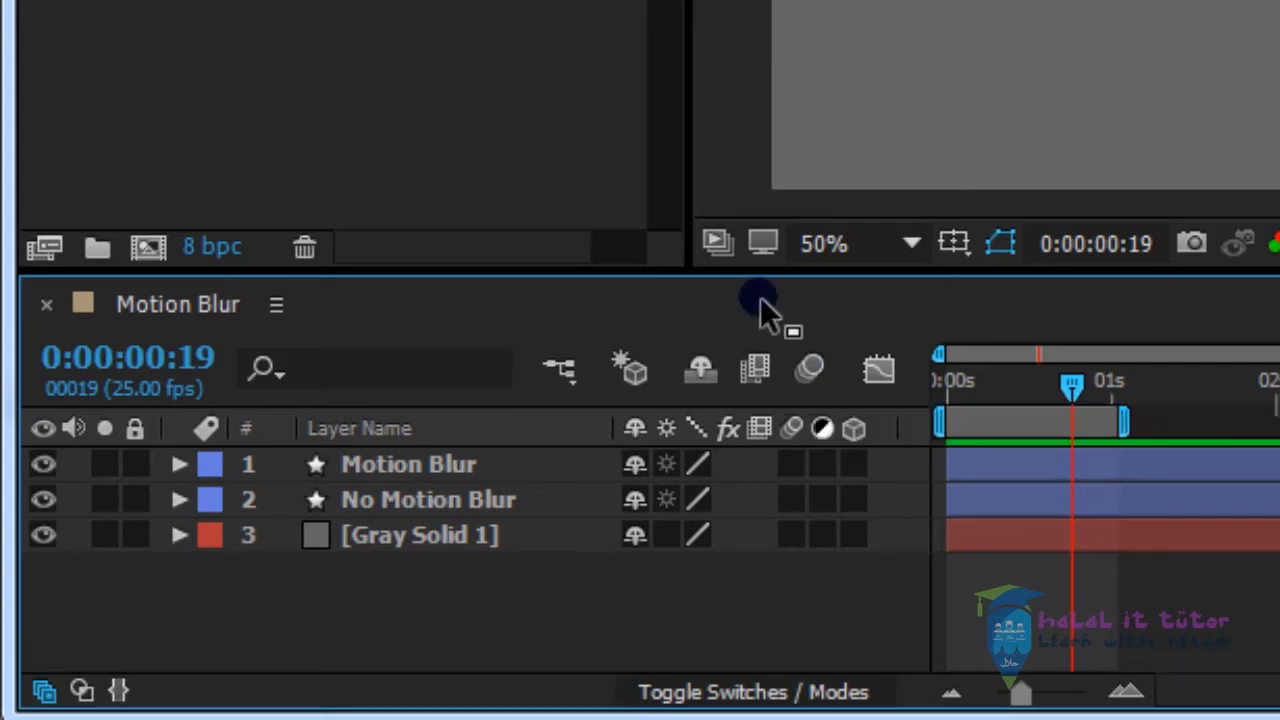
pyautogui.click(818, 366)
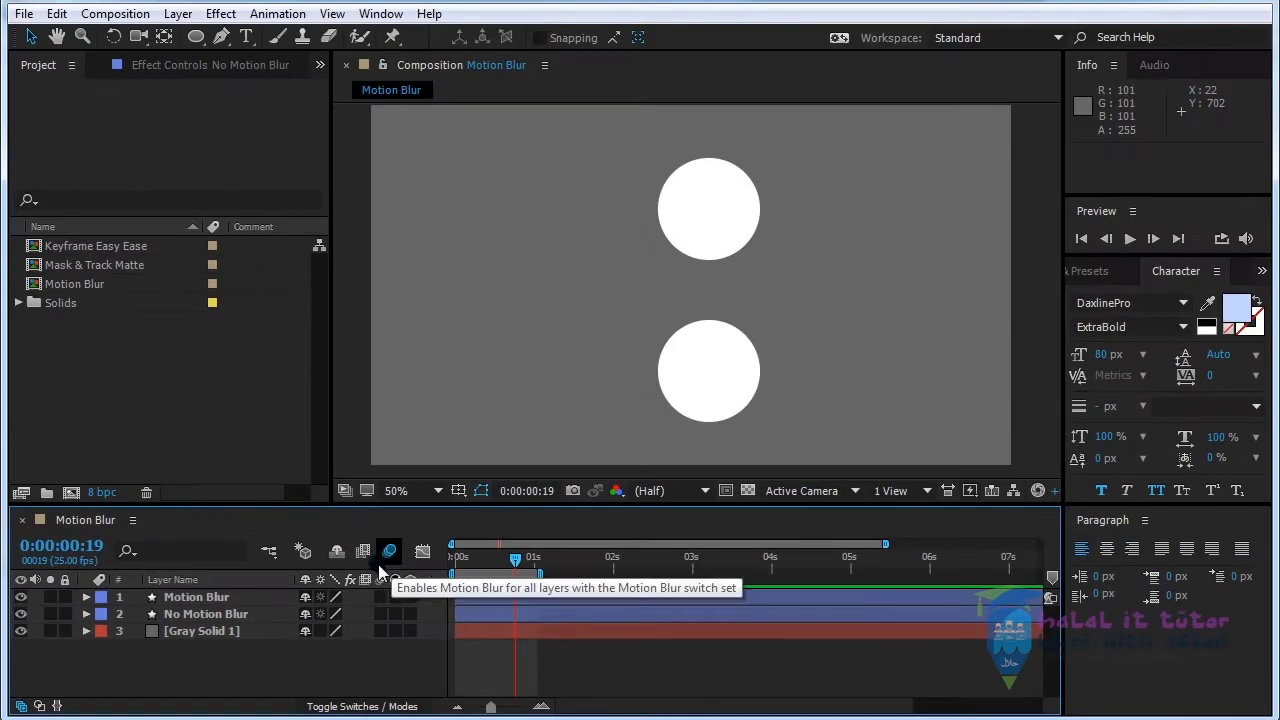
pyautogui.click(1130, 240)
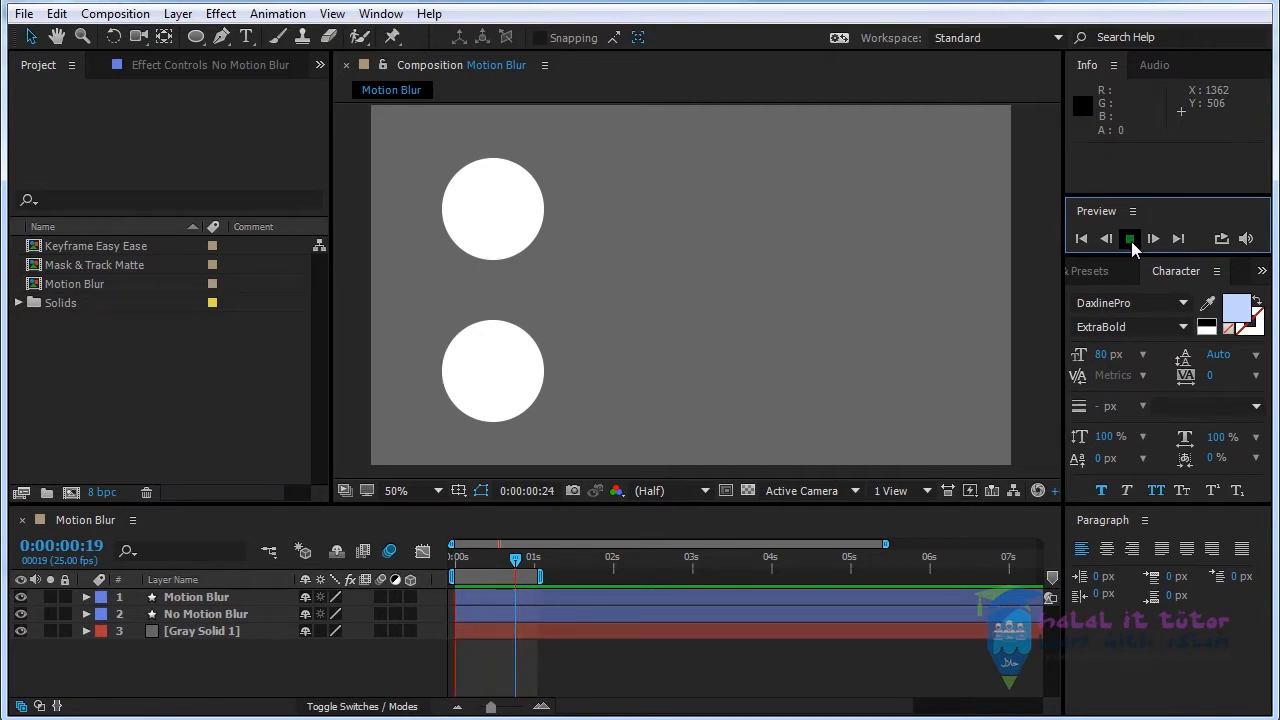
# Step: Stop the preview, scrub back to 0:00:00:00, and select layers ending on Gray Solid 1
pyautogui.click(1130, 240)
pyautogui.moveTo(460, 570); pyautogui.dragTo(450, 568)
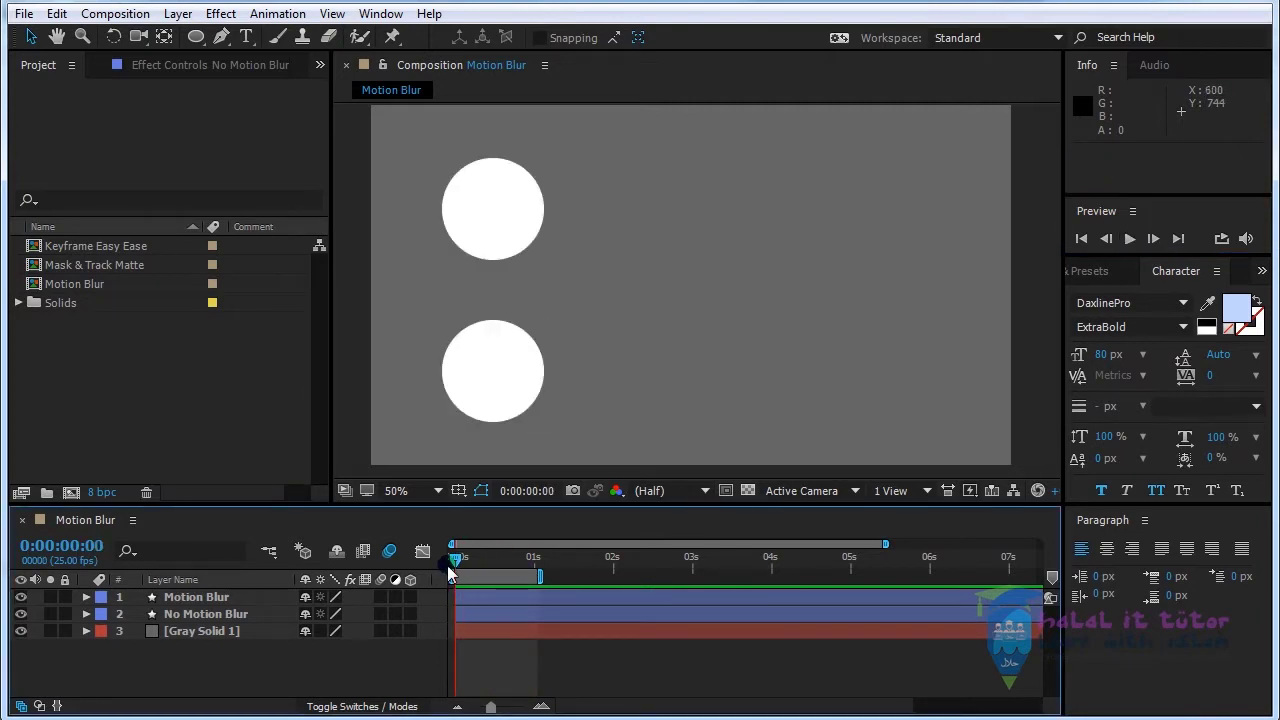
pyautogui.click(390, 555)
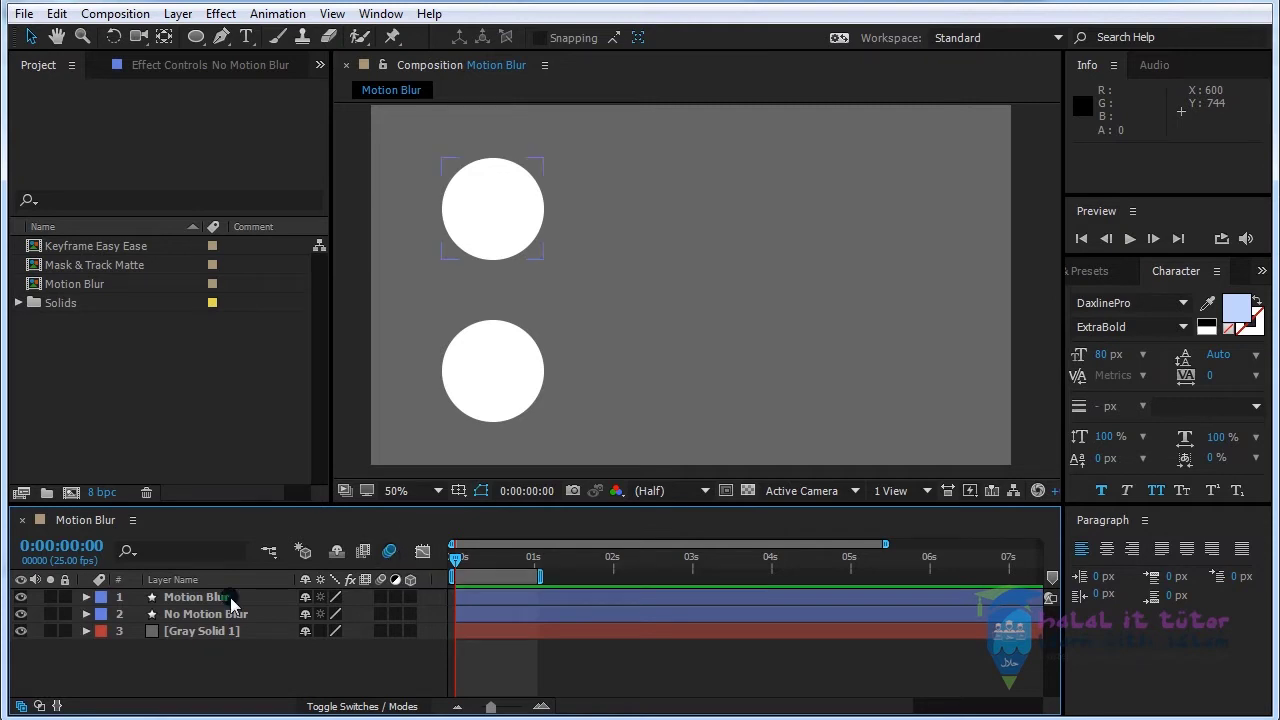
pyautogui.click(197, 598)
pyautogui.click(190, 631)
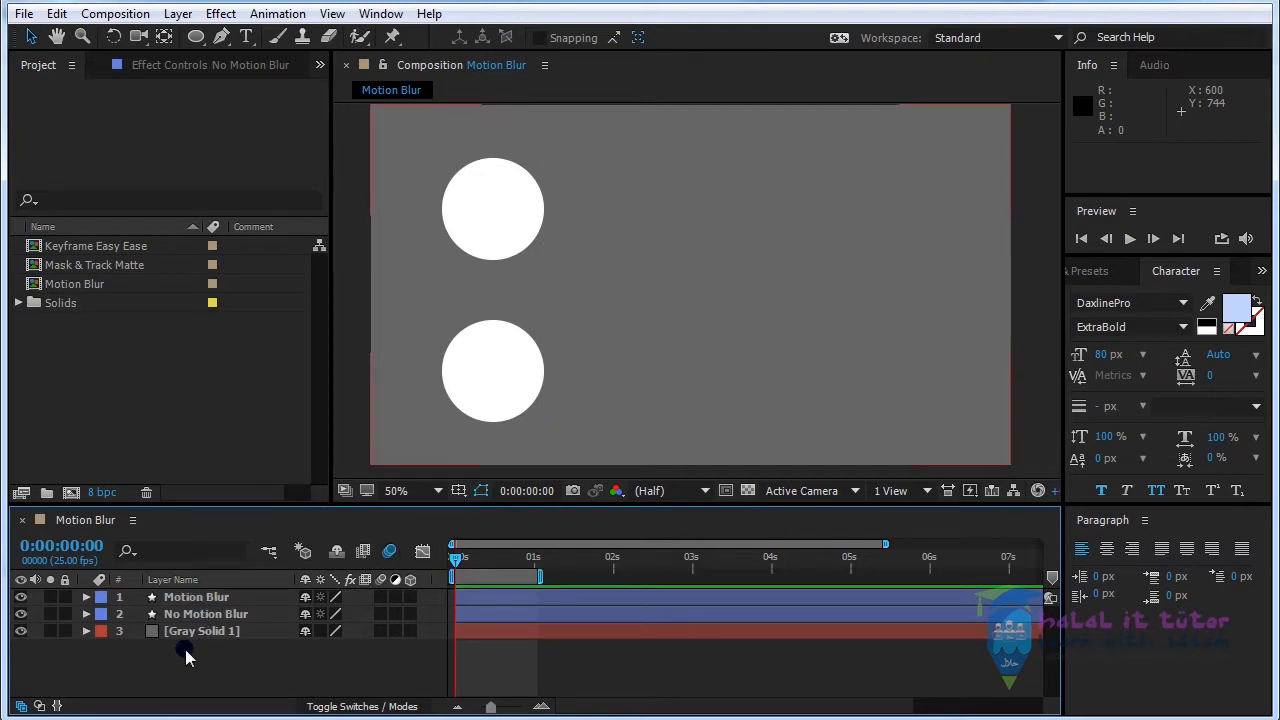
pyautogui.click(191, 598)
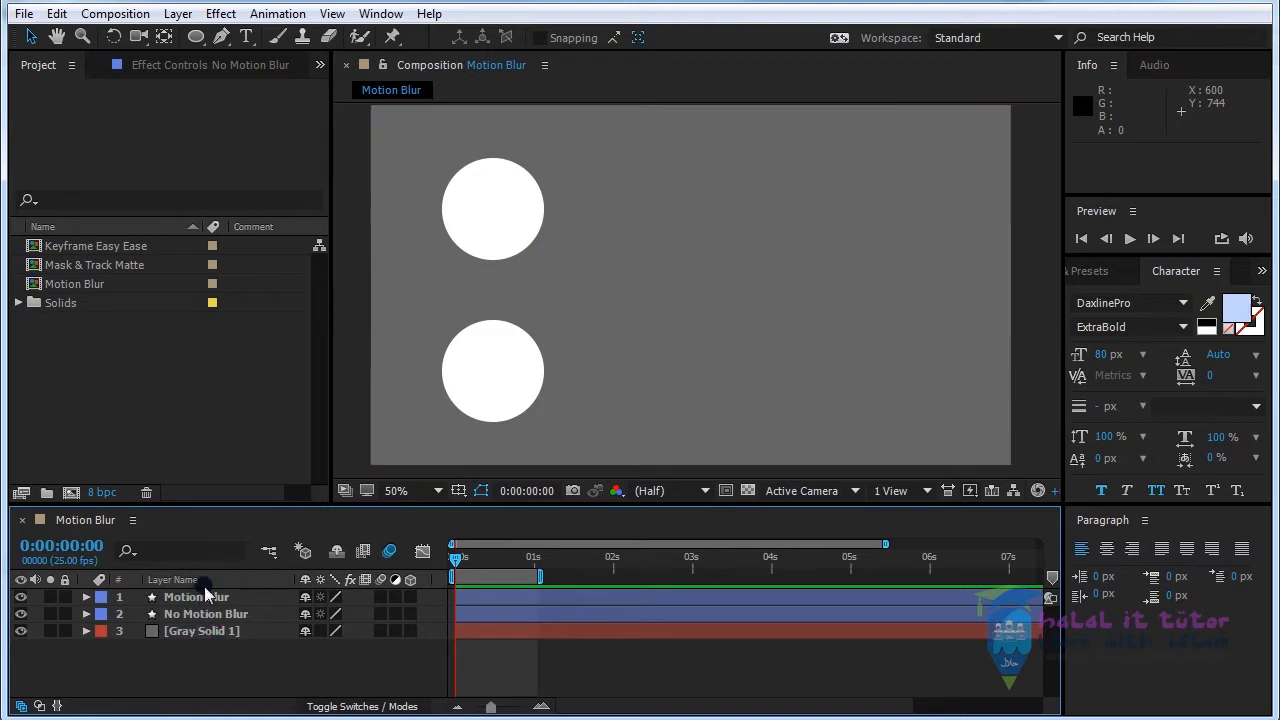
pyautogui.click(203, 634)
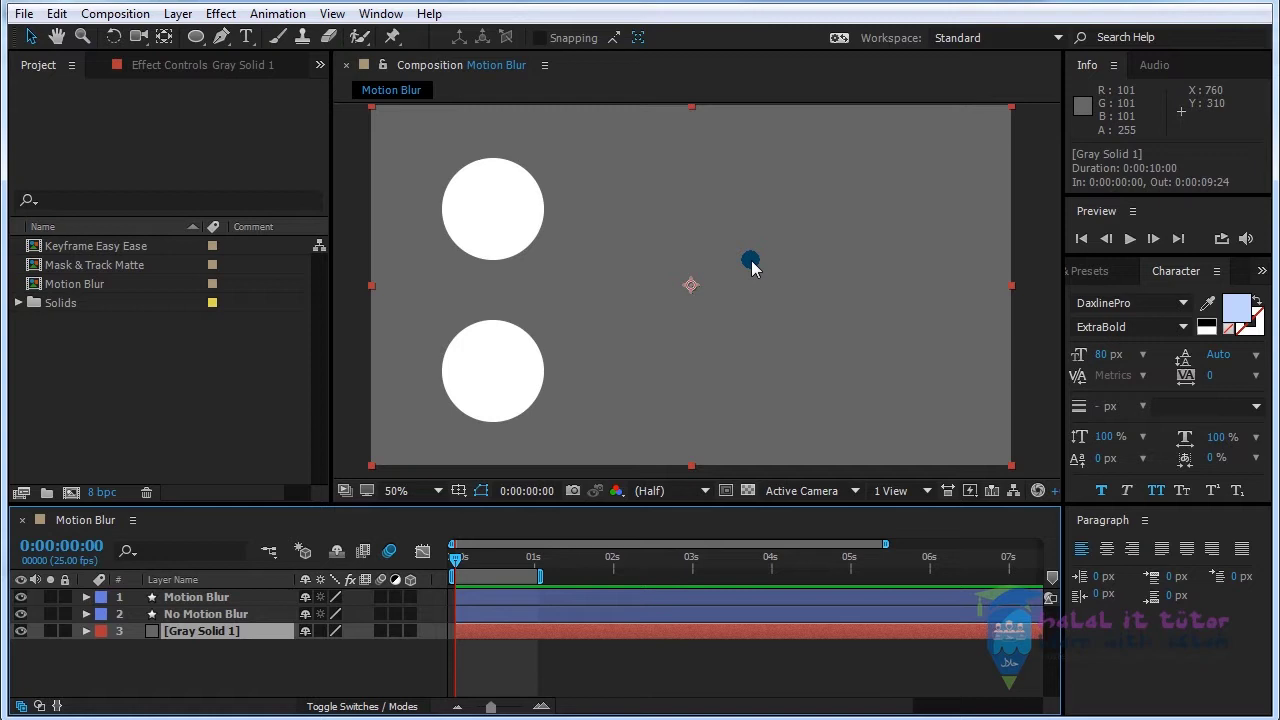
# Step: Switch on the composition's Enable Motion Blur master switch and select the Motion Blur layer
pyautogui.click(390, 551)
pyautogui.click(287, 632)
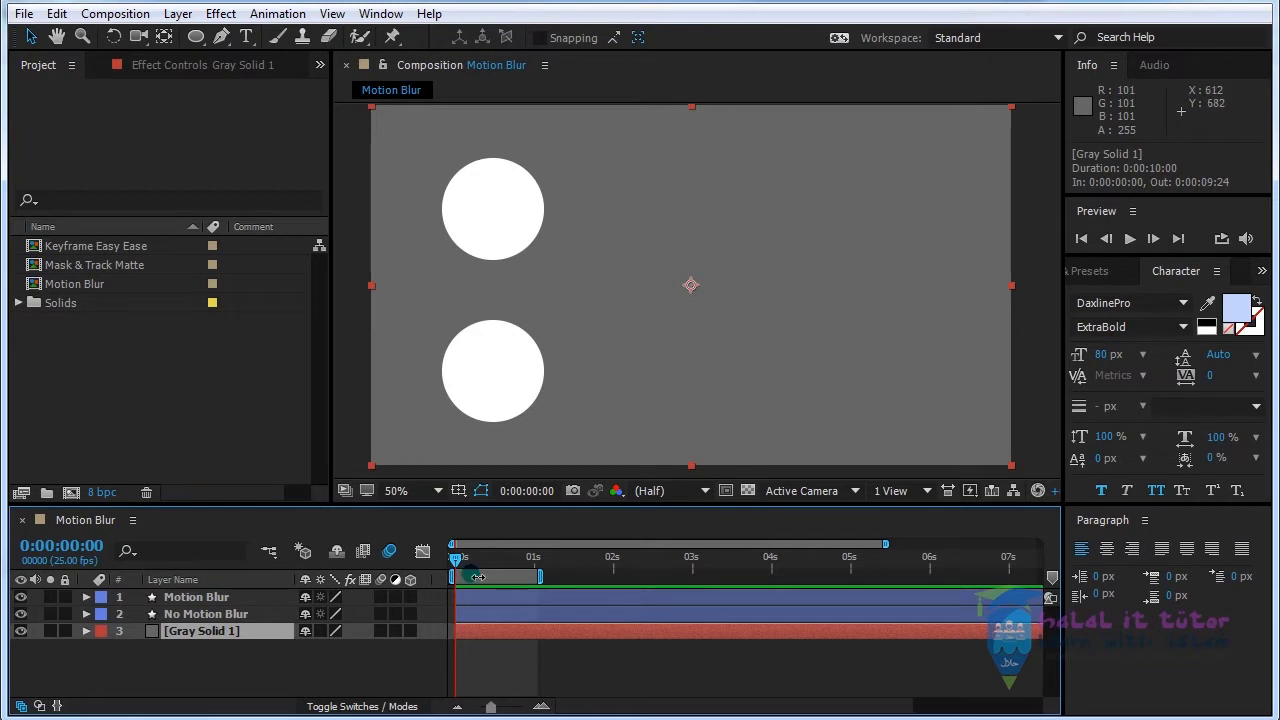
pyautogui.click(391, 550)
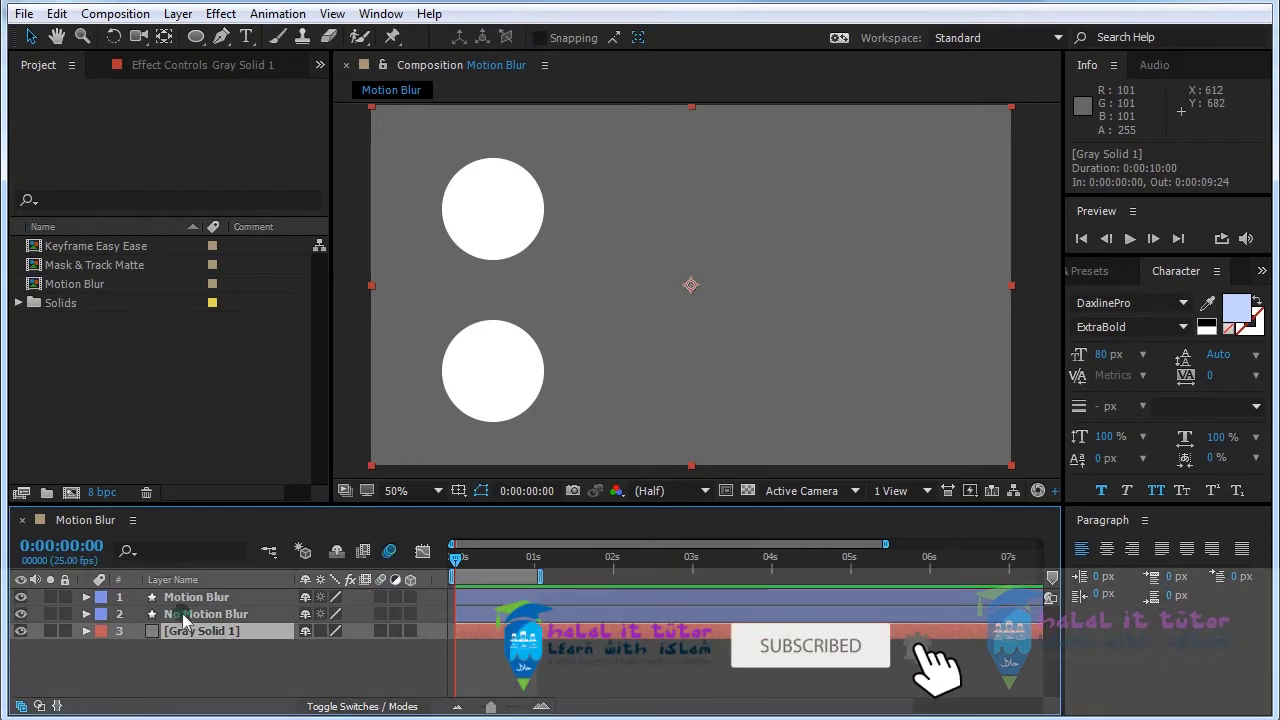
pyautogui.click(208, 628)
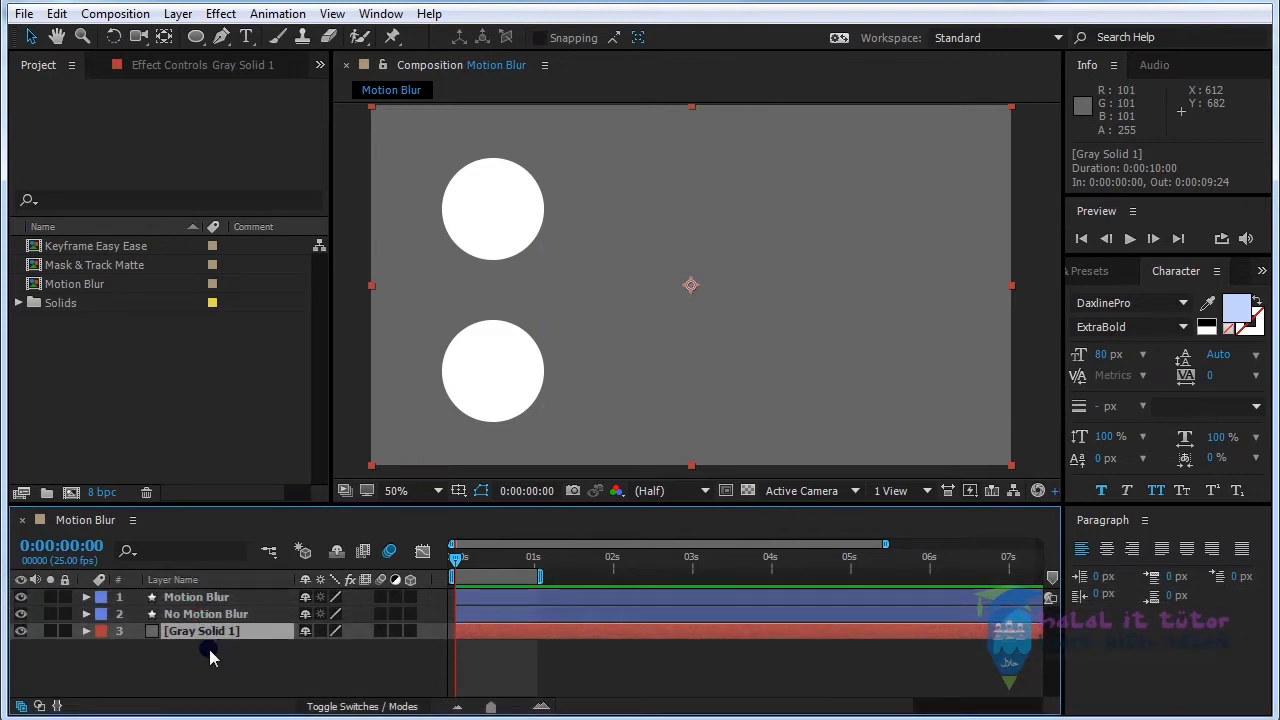
pyautogui.click(196, 598)
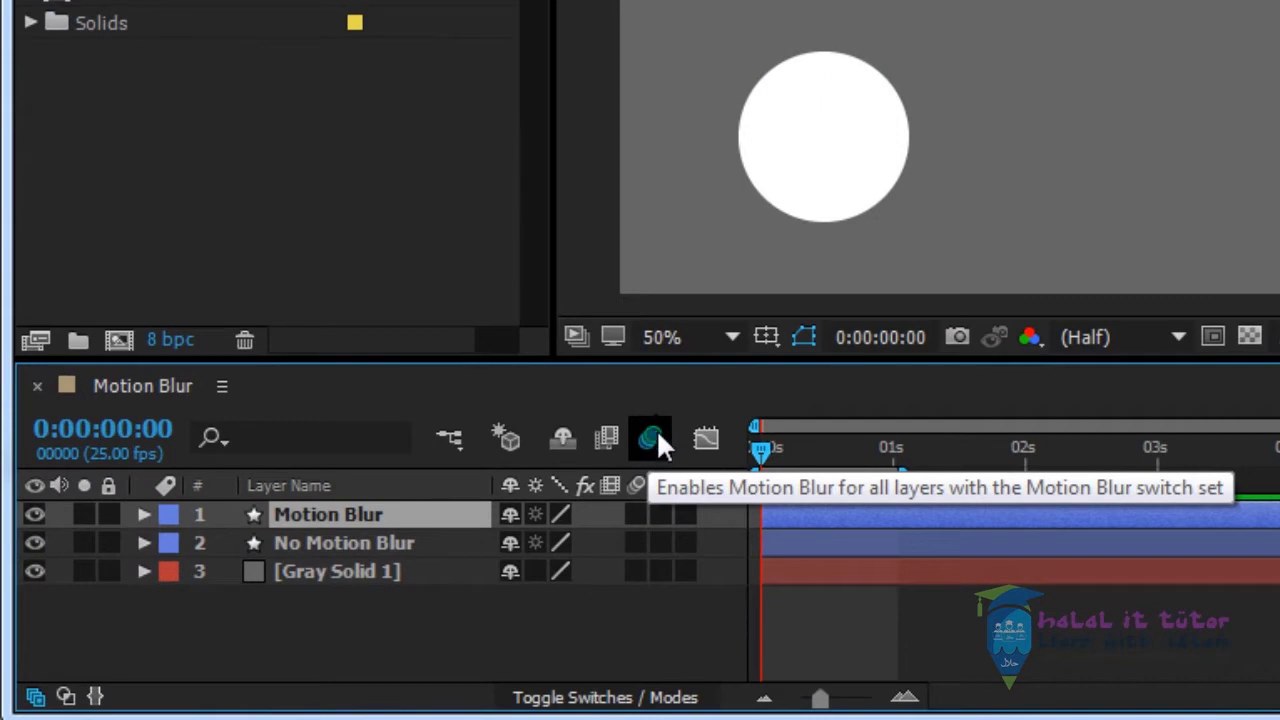
pyautogui.click(656, 440)
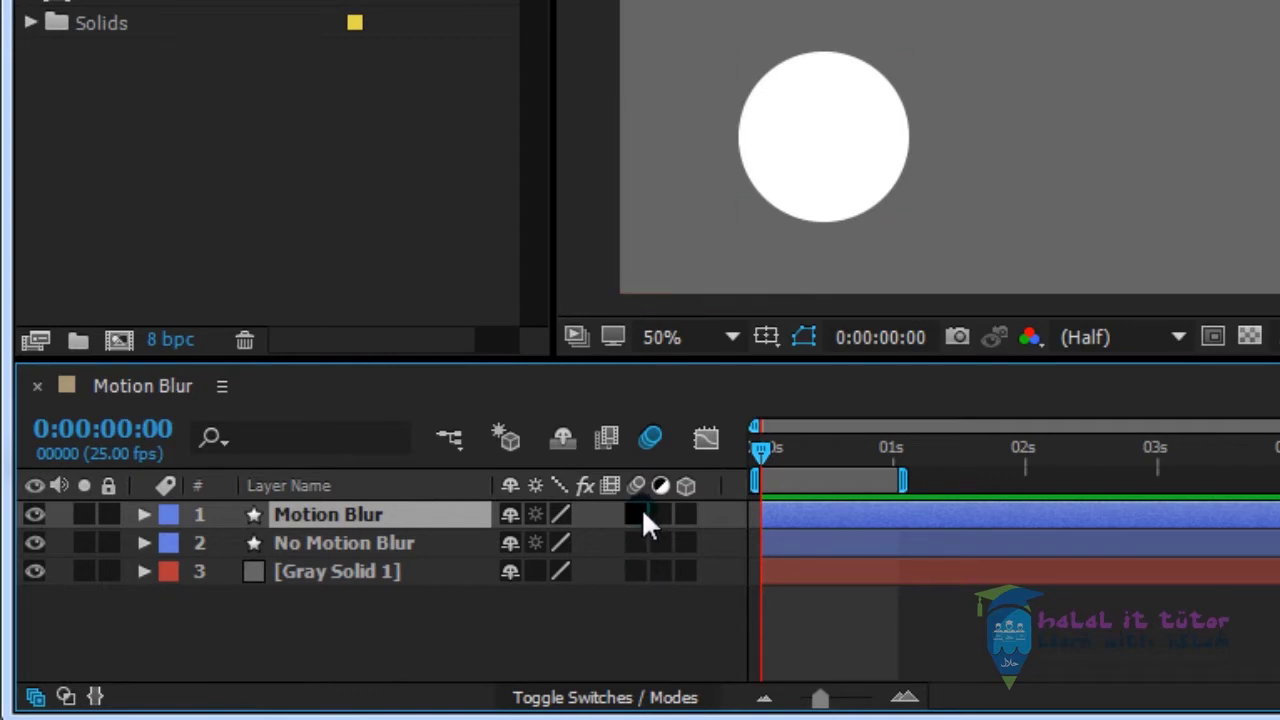
# Step: Turn on the layer motion blur switch for the top circle's Motion Blur layer
pyautogui.click(343, 543)
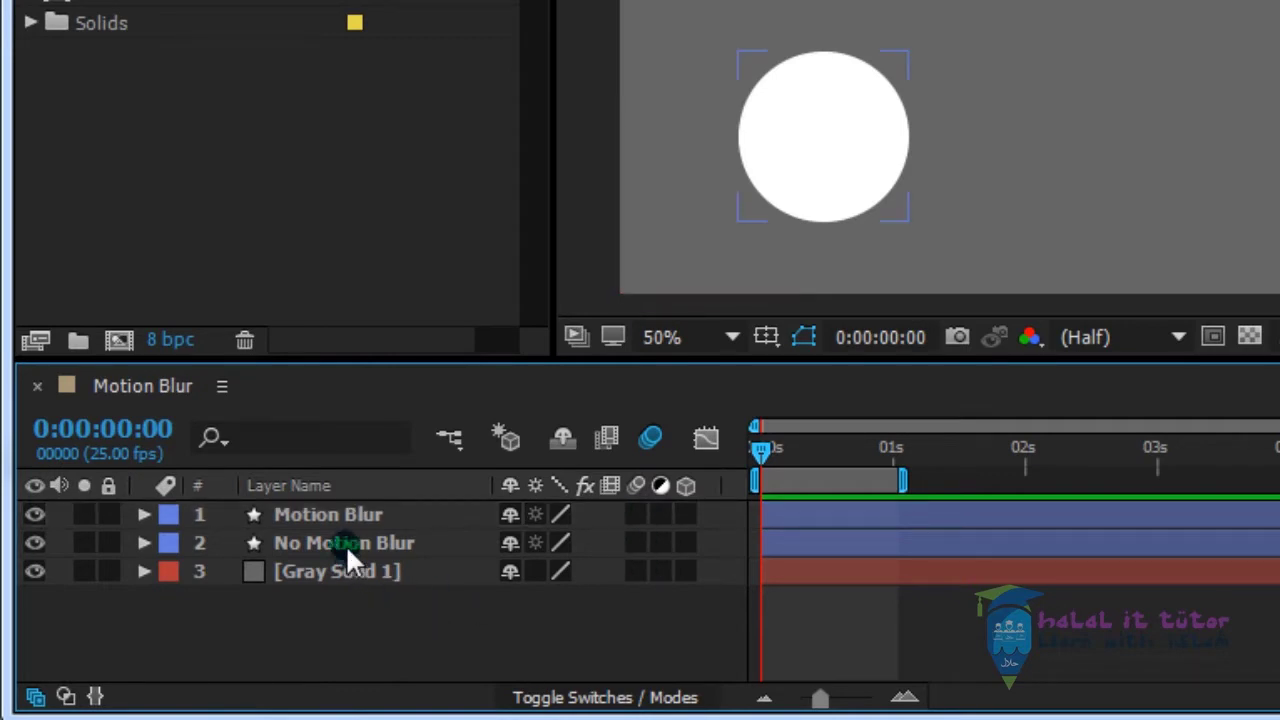
pyautogui.click(322, 514)
pyautogui.click(330, 487)
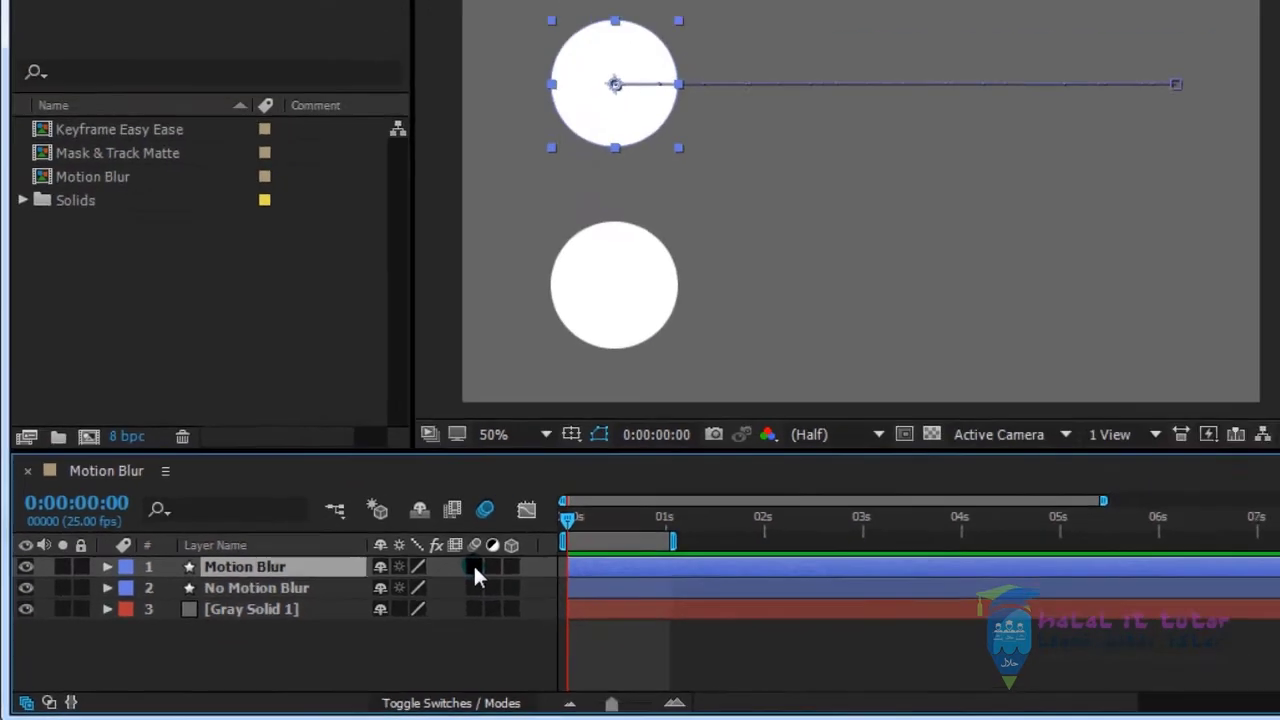
pyautogui.click(636, 514)
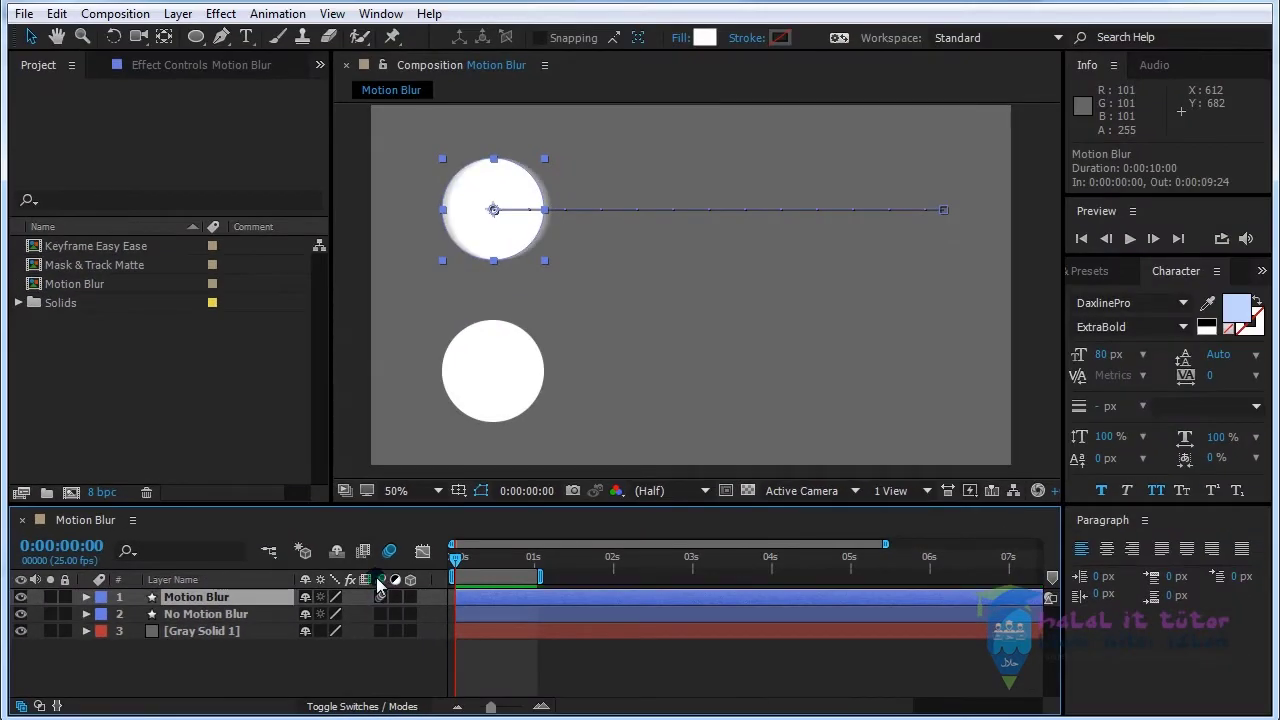
pyautogui.click(380, 596)
pyautogui.click(488, 245)
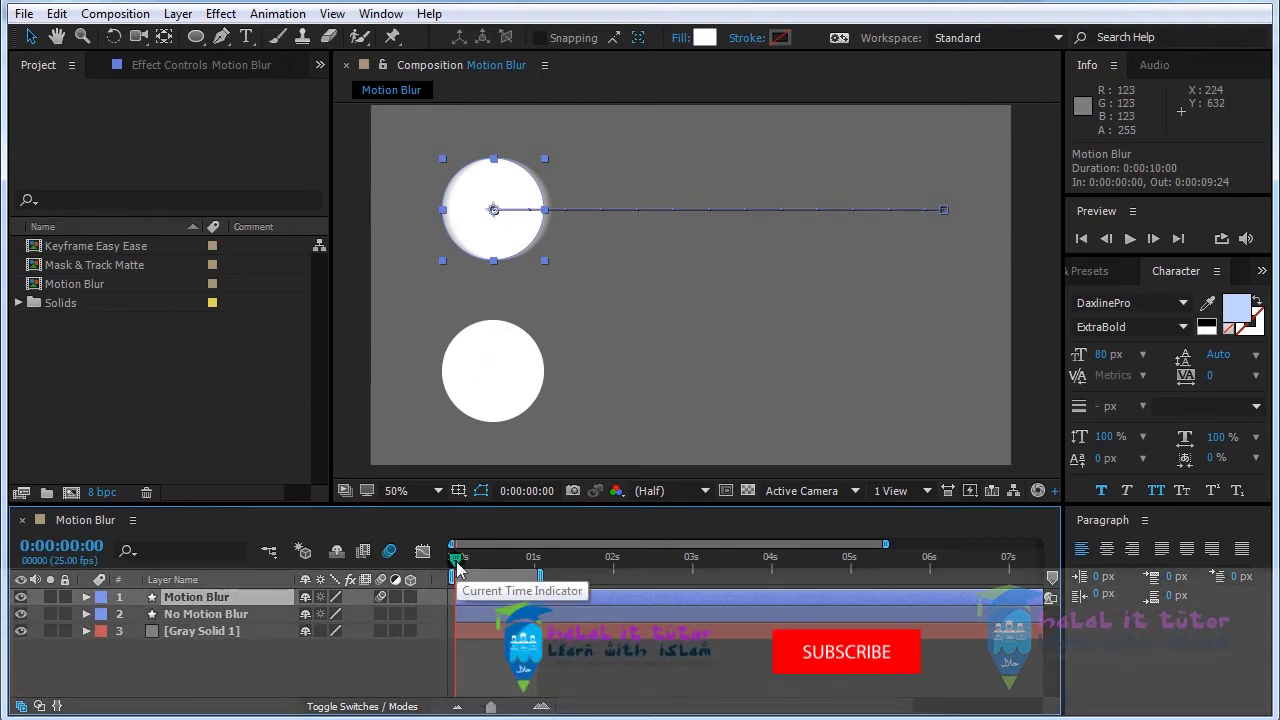
# Step: Compare the blurred and sharp circles at frames 5 and 9, then reveal Position with P
pyautogui.moveTo(456, 561); pyautogui.dragTo(471, 561)
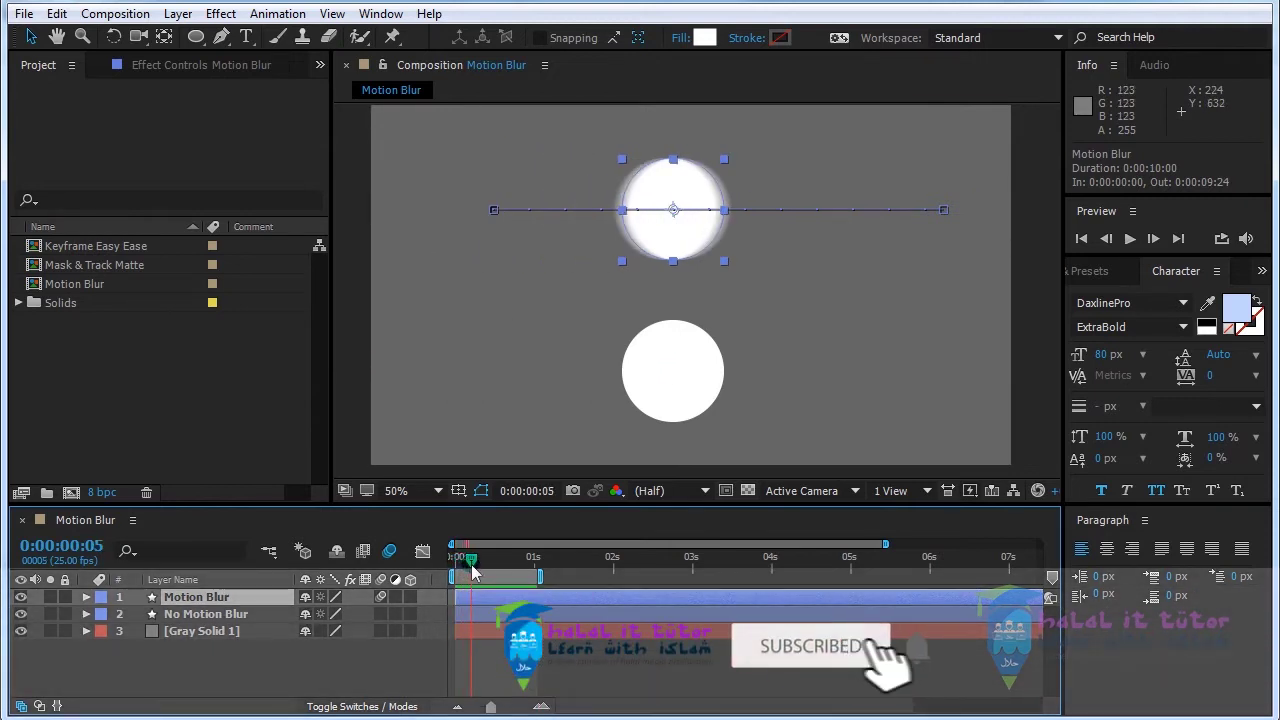
pyautogui.click(390, 662)
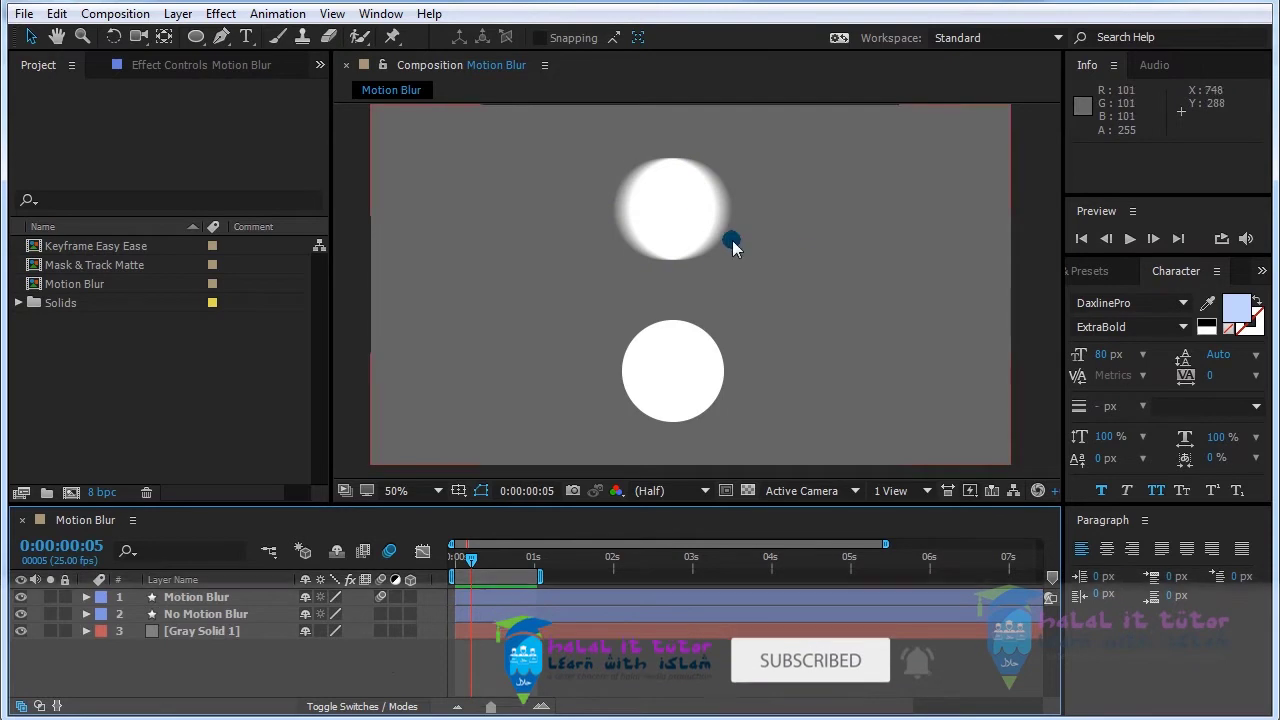
pyautogui.click(651, 208)
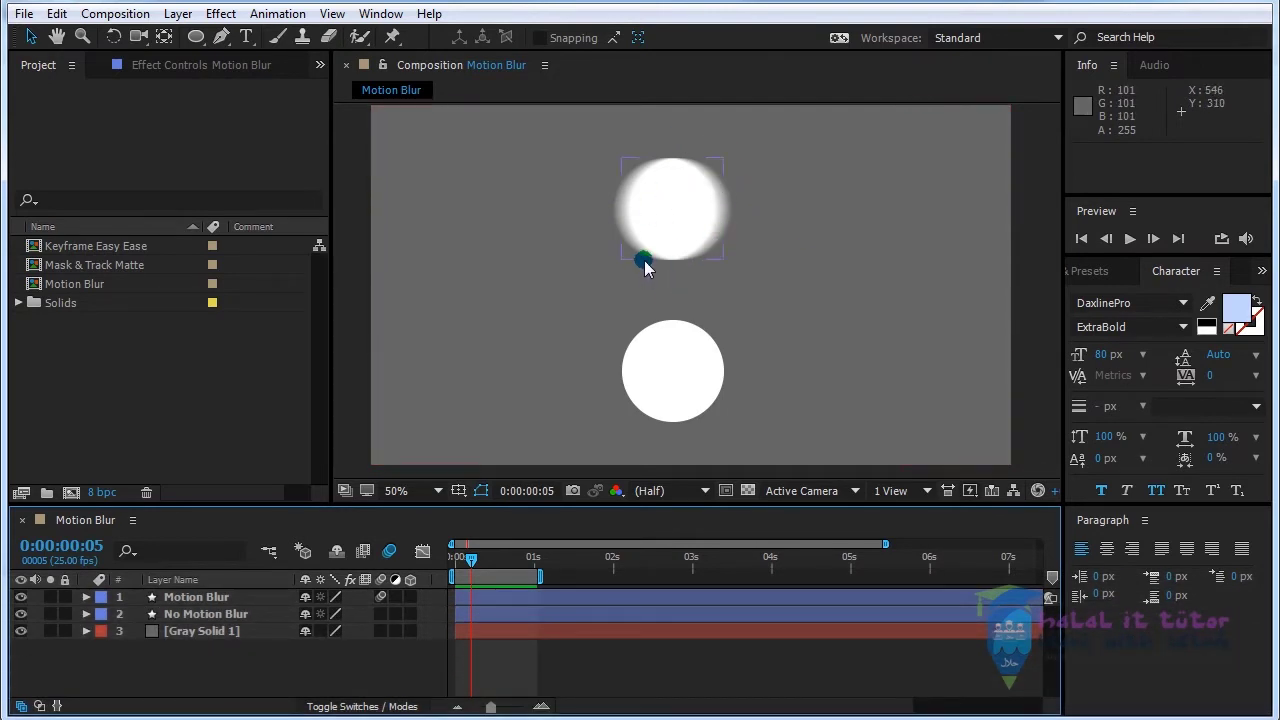
pyautogui.click(608, 177)
pyautogui.moveTo(481, 574); pyautogui.dragTo(487, 574)
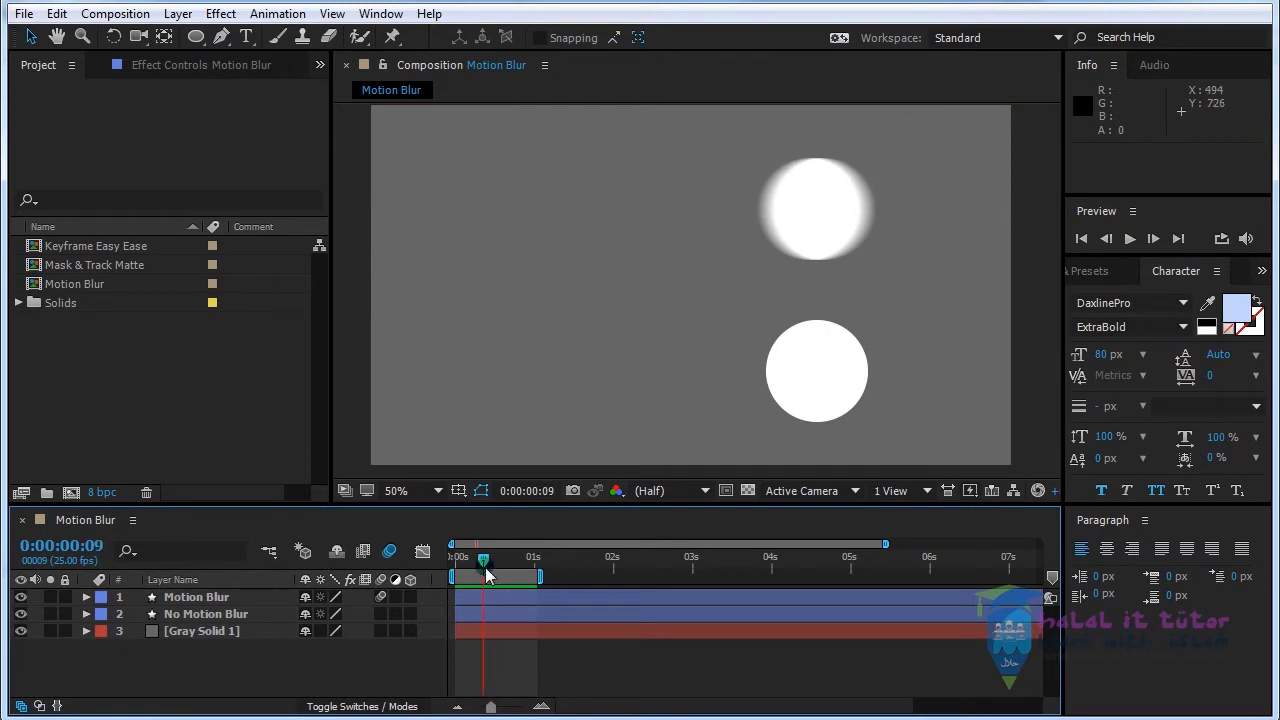
pyautogui.click(182, 597)
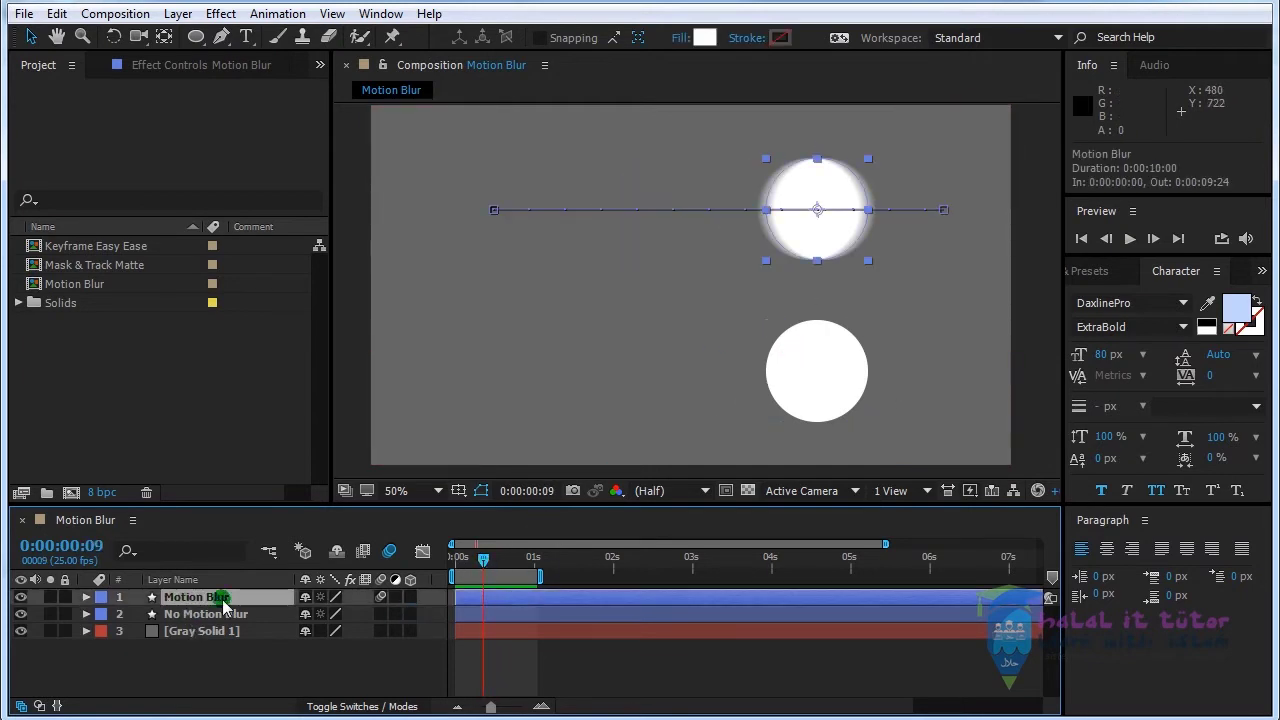
pyautogui.click(501, 598)
pyautogui.click(471, 599)
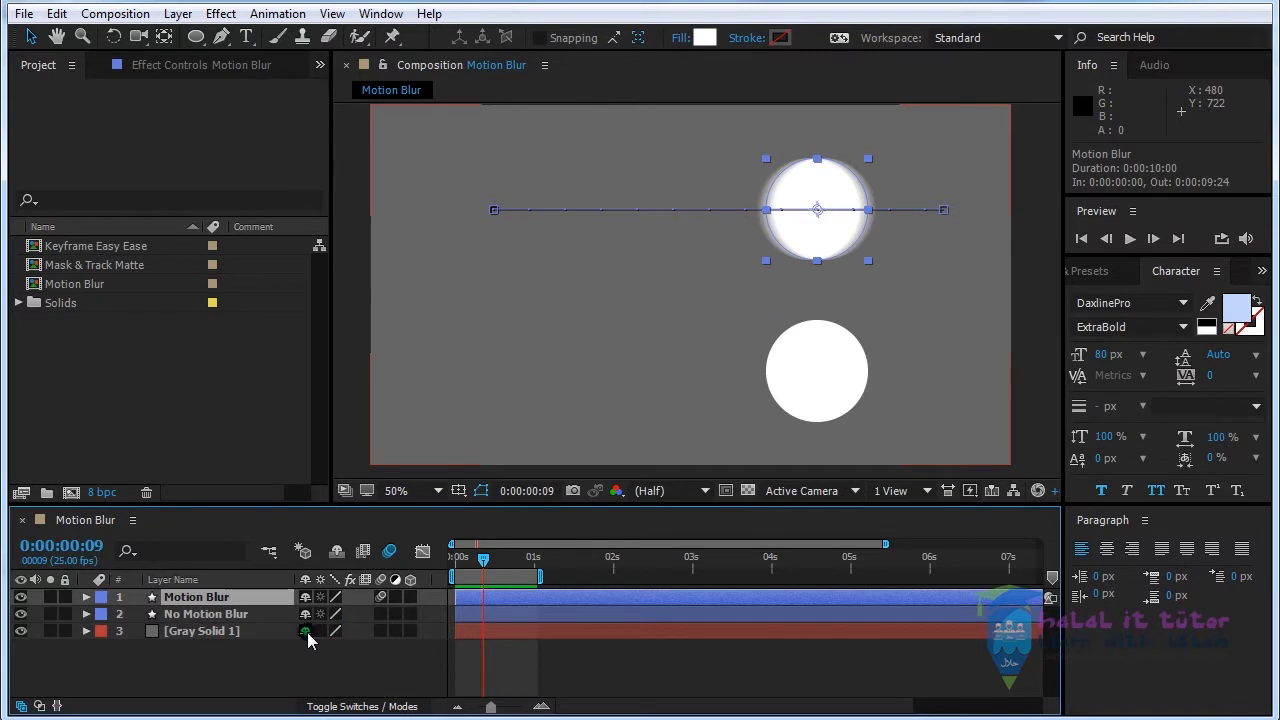
pyautogui.press('p')
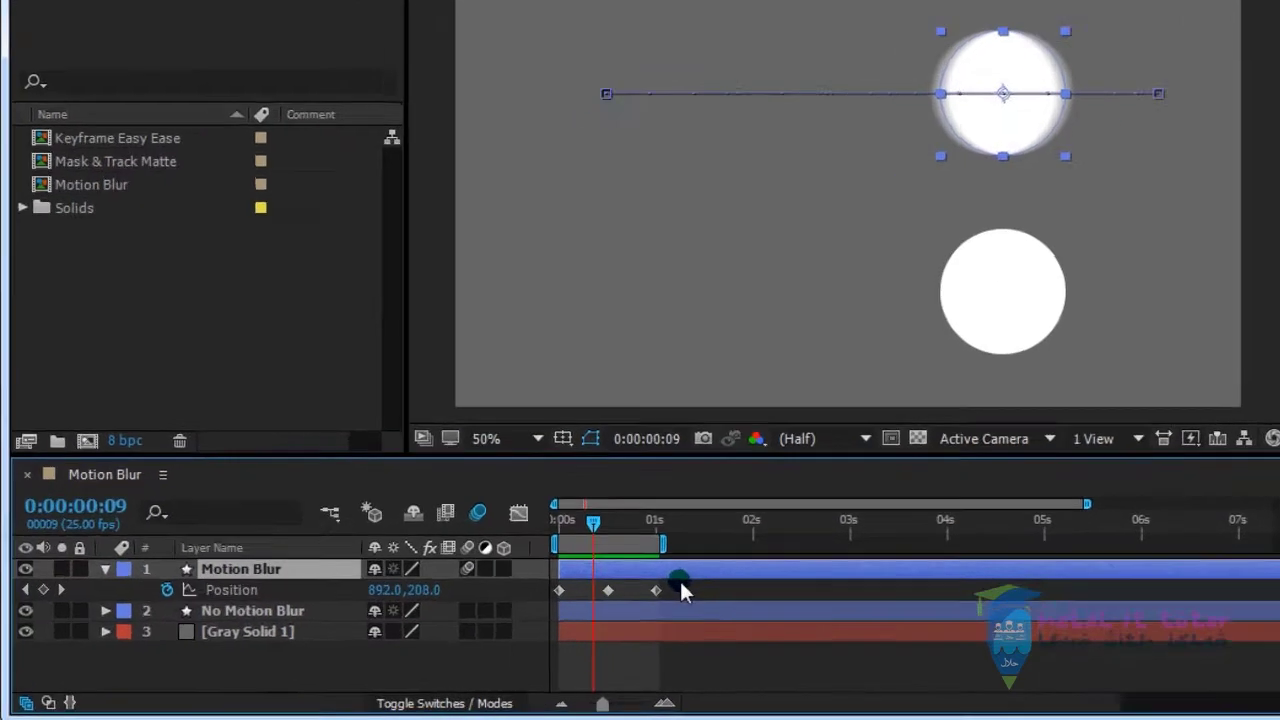
pyautogui.moveTo(554, 610); pyautogui.dragTo(453, 618)
pyautogui.moveTo(706, 560); pyautogui.dragTo(681, 560)
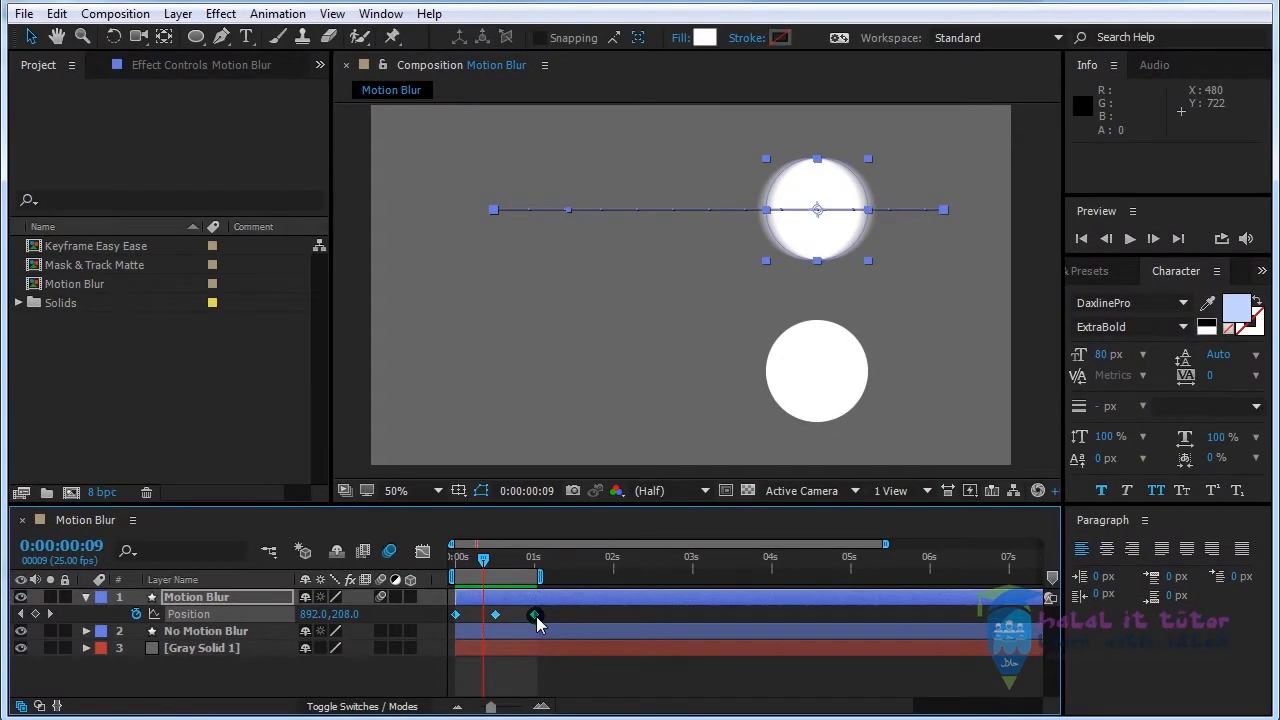
pyautogui.moveTo(537, 622); pyautogui.dragTo(692, 620)
pyautogui.moveTo(483, 560); pyautogui.dragTo(449, 562)
pyautogui.click(630, 246)
pyautogui.click(522, 210)
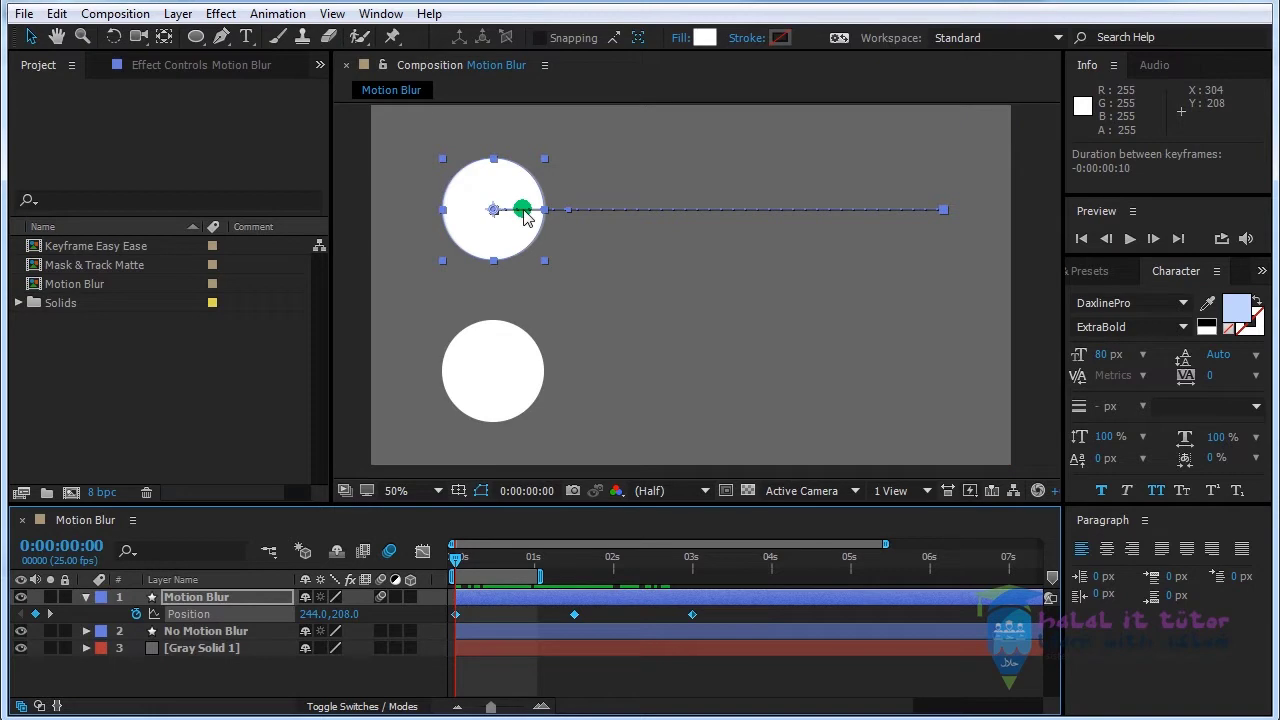
pyautogui.click(532, 243)
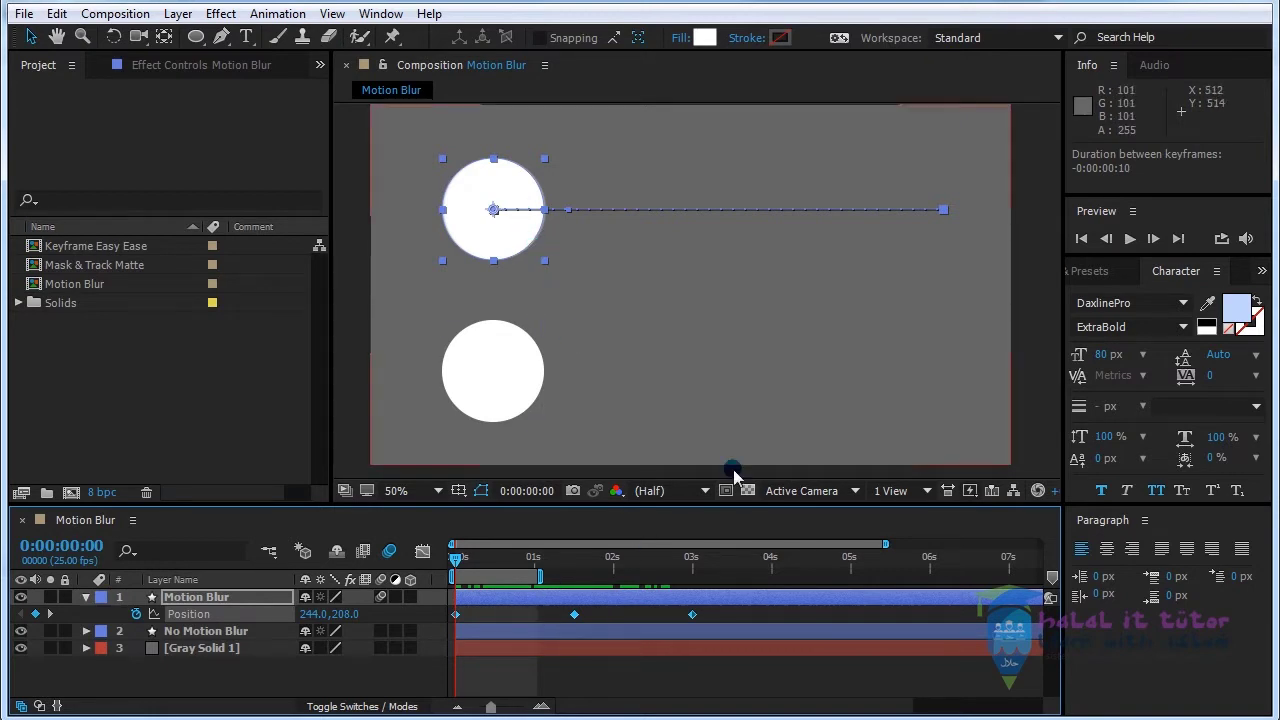
pyautogui.moveTo(695, 620)
pyautogui.hotkey('ctrl', 'z')
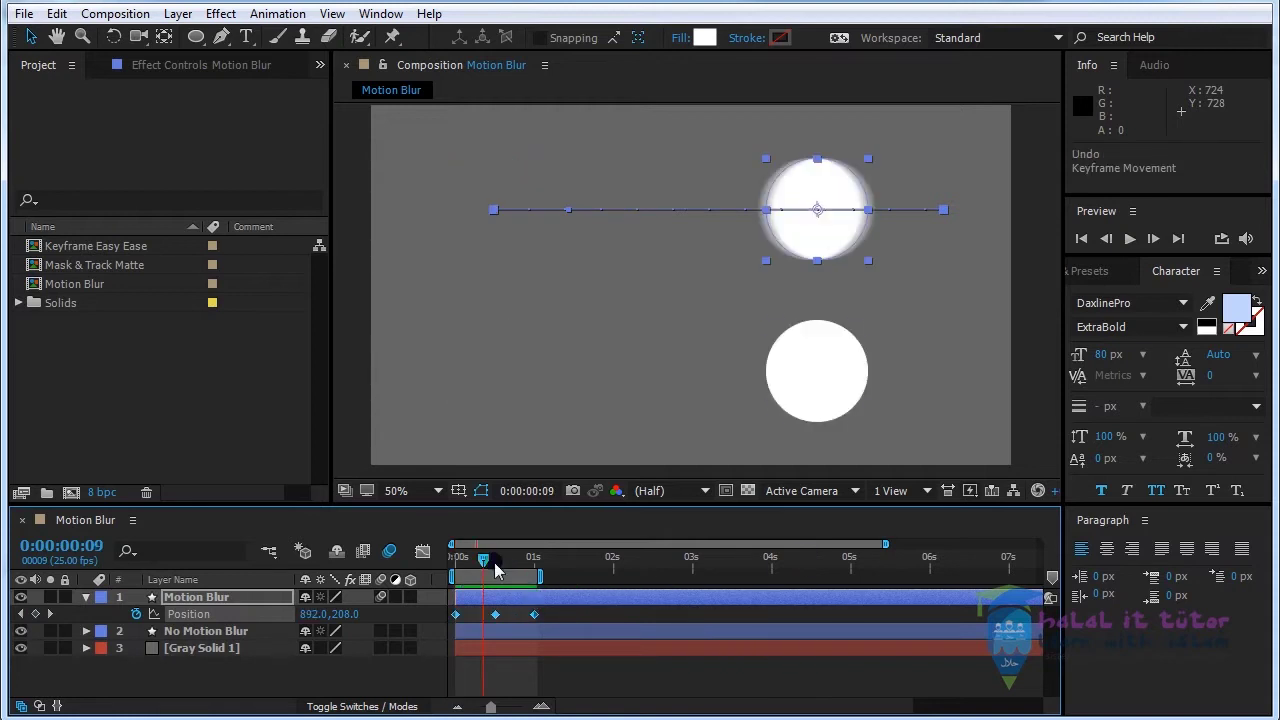
pyautogui.click(500, 568)
pyautogui.moveTo(500, 568); pyautogui.dragTo(471, 568)
pyautogui.click(343, 674)
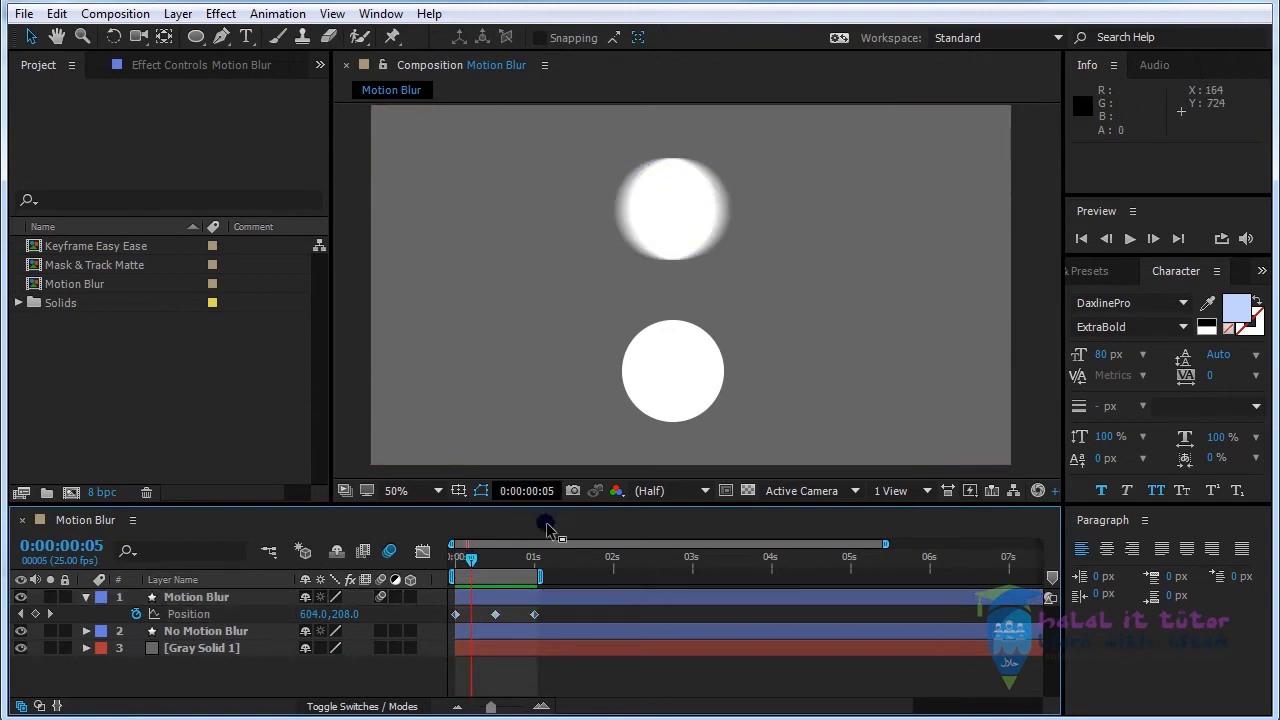
pyautogui.rightClick(75, 520)
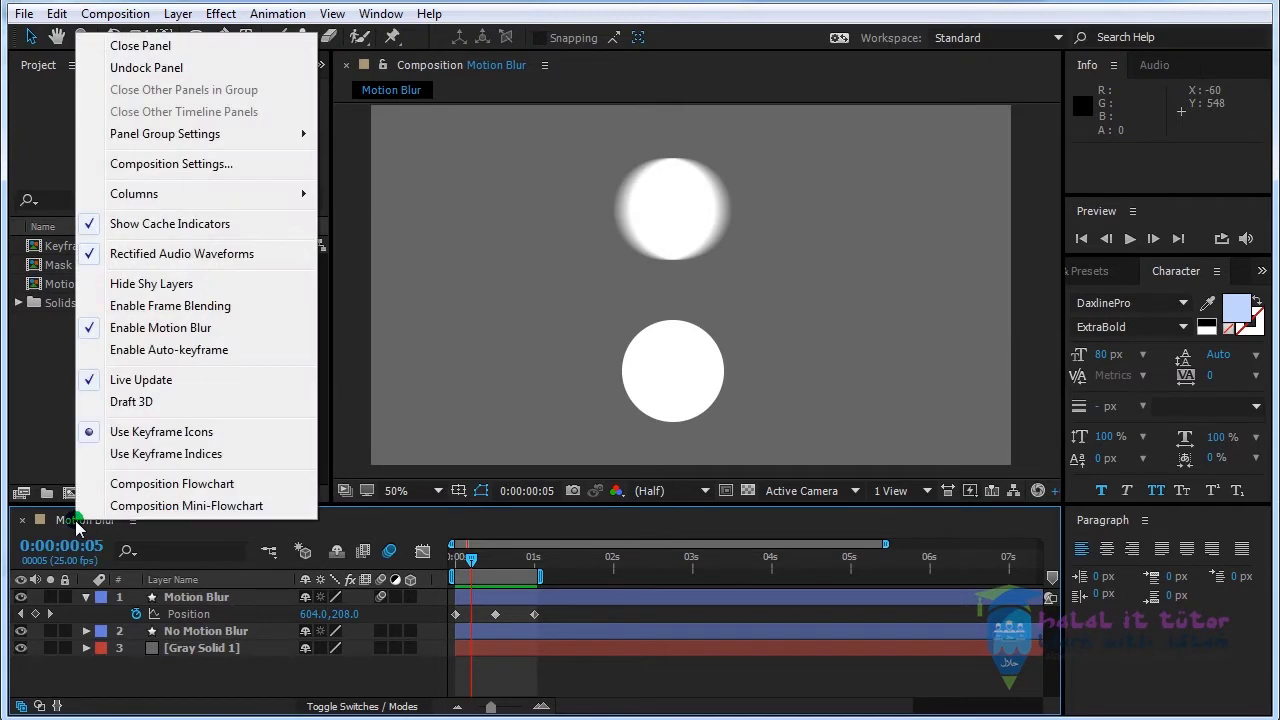
pyautogui.click(201, 166)
pyautogui.moveTo(405, 128); pyautogui.dragTo(618, 113)
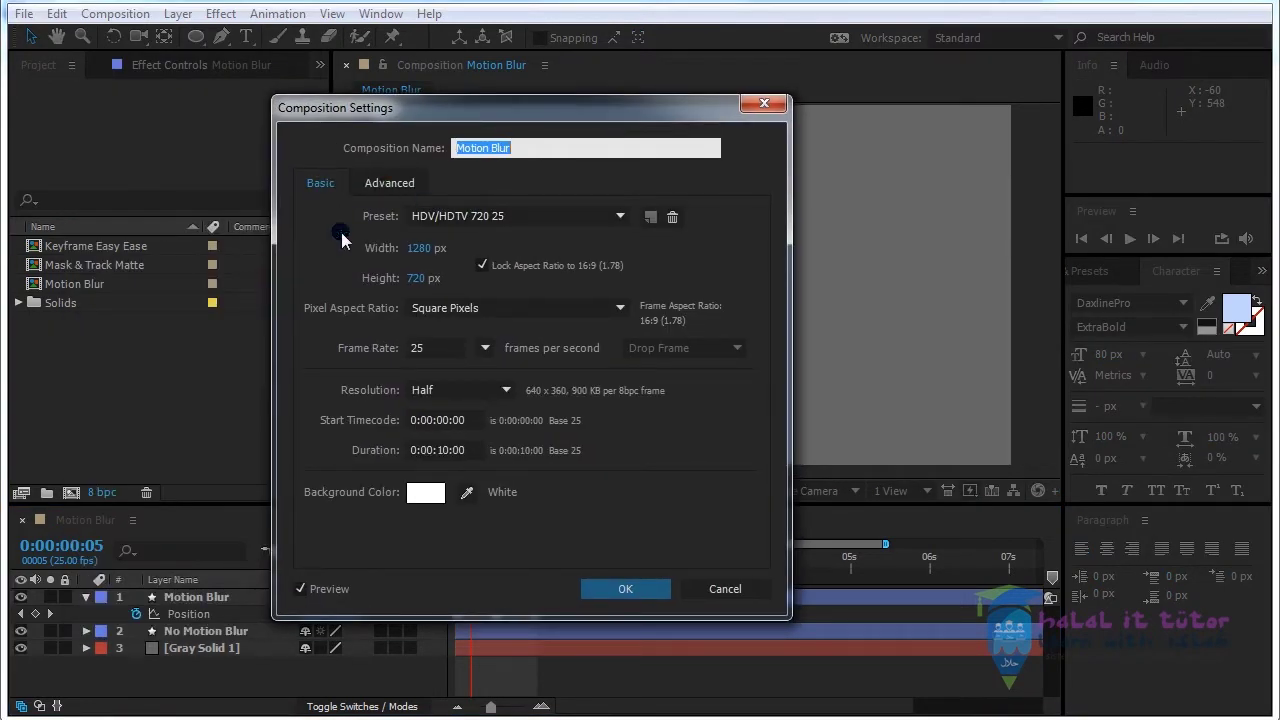
pyautogui.click(395, 188)
pyautogui.moveTo(622, 122); pyautogui.dragTo(647, 125)
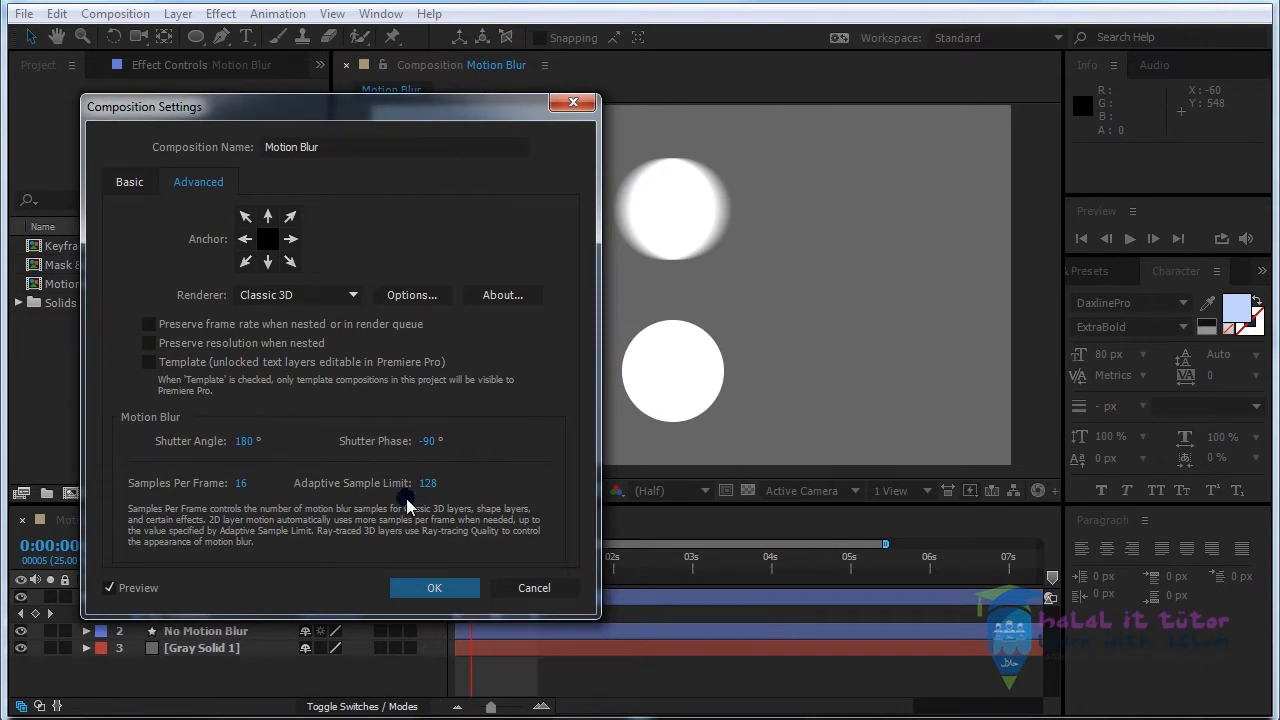
pyautogui.click(248, 449)
pyautogui.write('200')
pyautogui.click(307, 459)
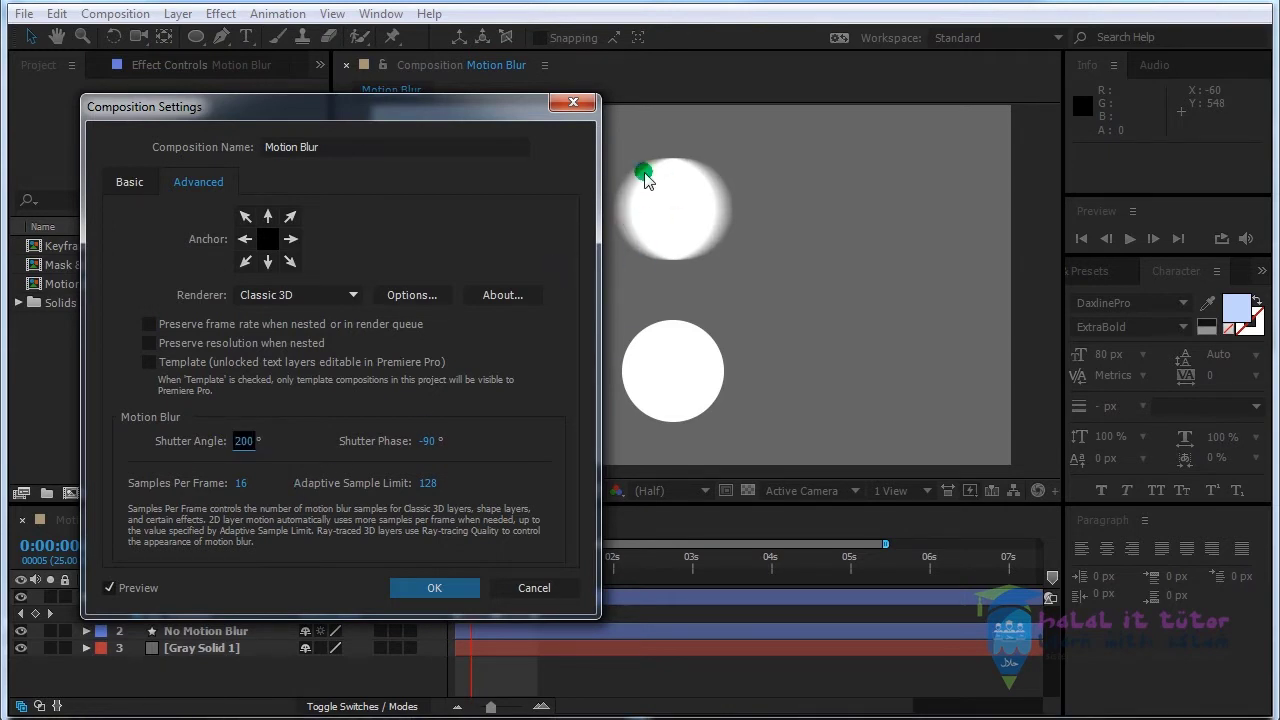
pyautogui.click(549, 592)
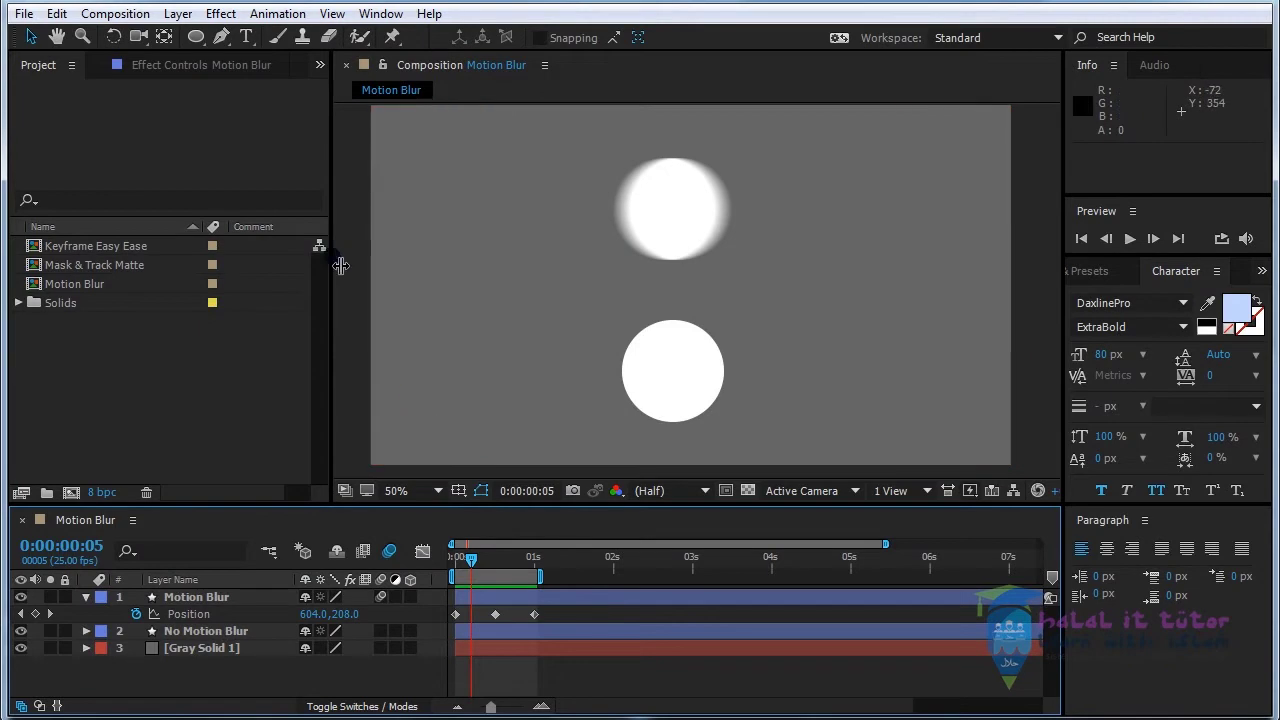
# Step: Scrub back to 0:00:00:00 and reselect the Motion Blur layer
pyautogui.moveTo(467, 567)
pyautogui.mouseDown()
pyautogui.moveTo(486, 566)
pyautogui.moveTo(454, 570)
pyautogui.mouseUp()
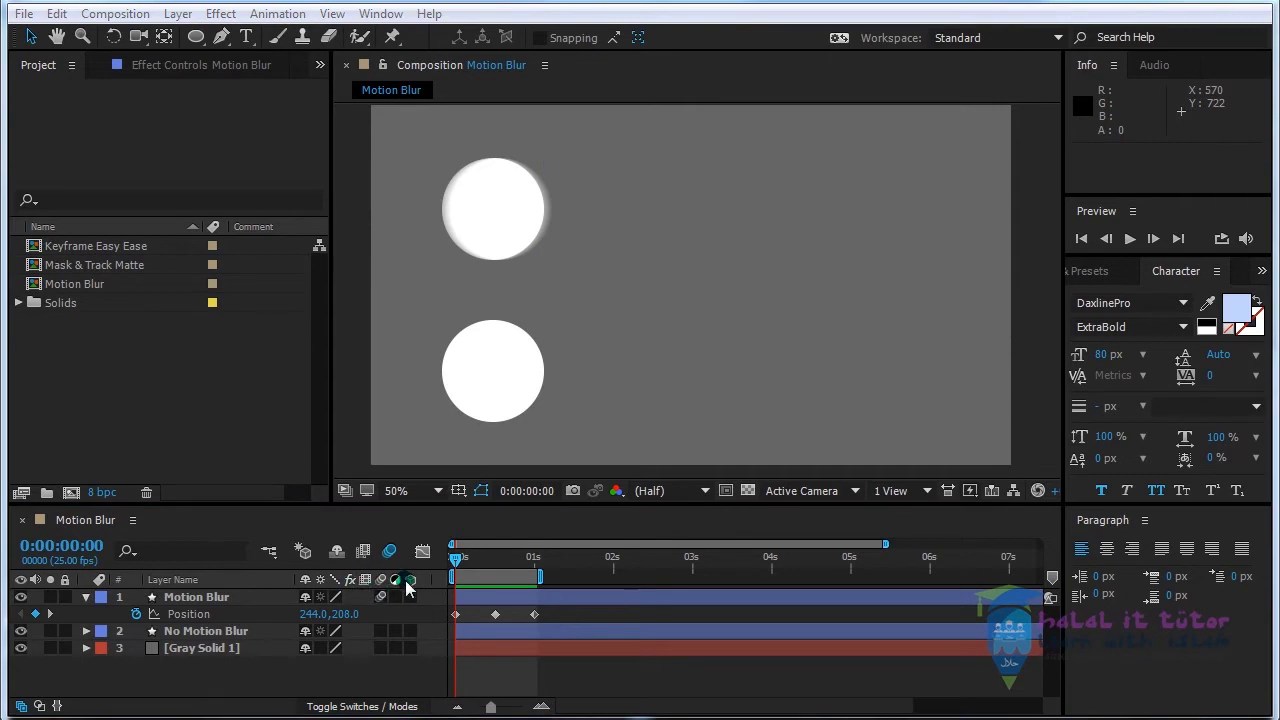
pyautogui.click(372, 614)
pyautogui.click(391, 666)
pyautogui.click(397, 610)
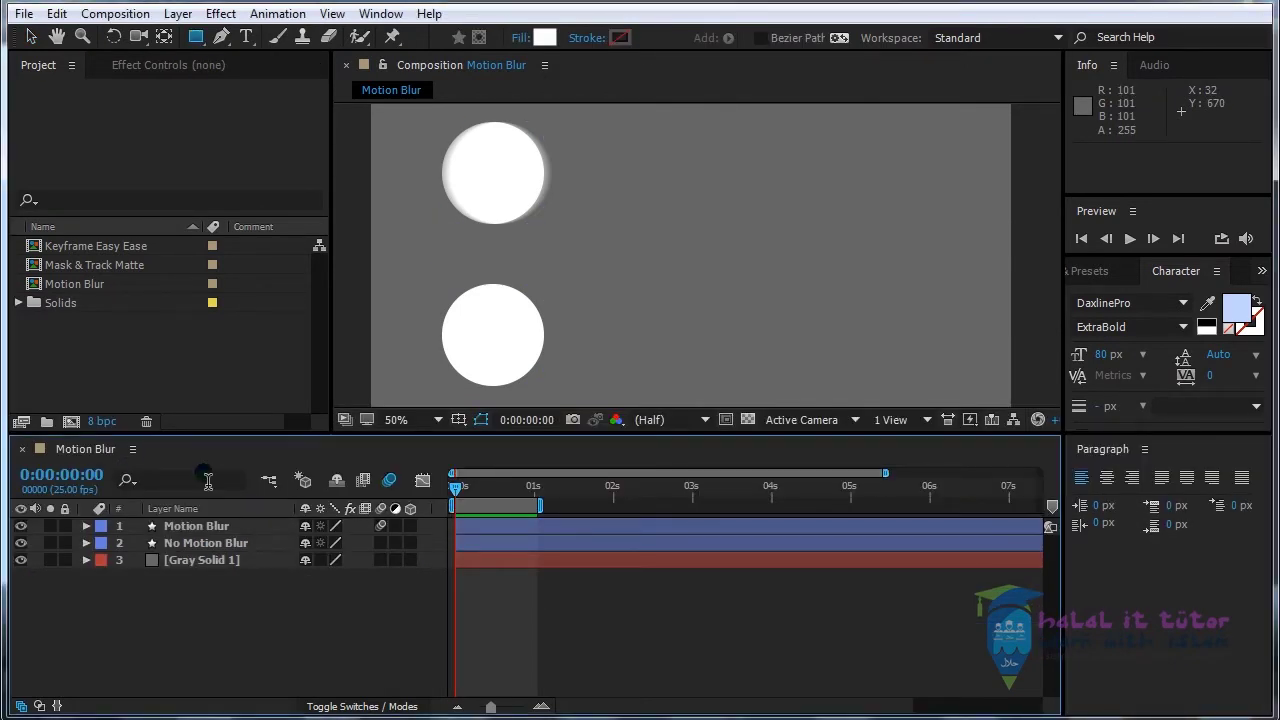
# Step: Add the Switches column through Columns > Switches in the maximized Timeline, then restore the layout
pyautogui.press('`')
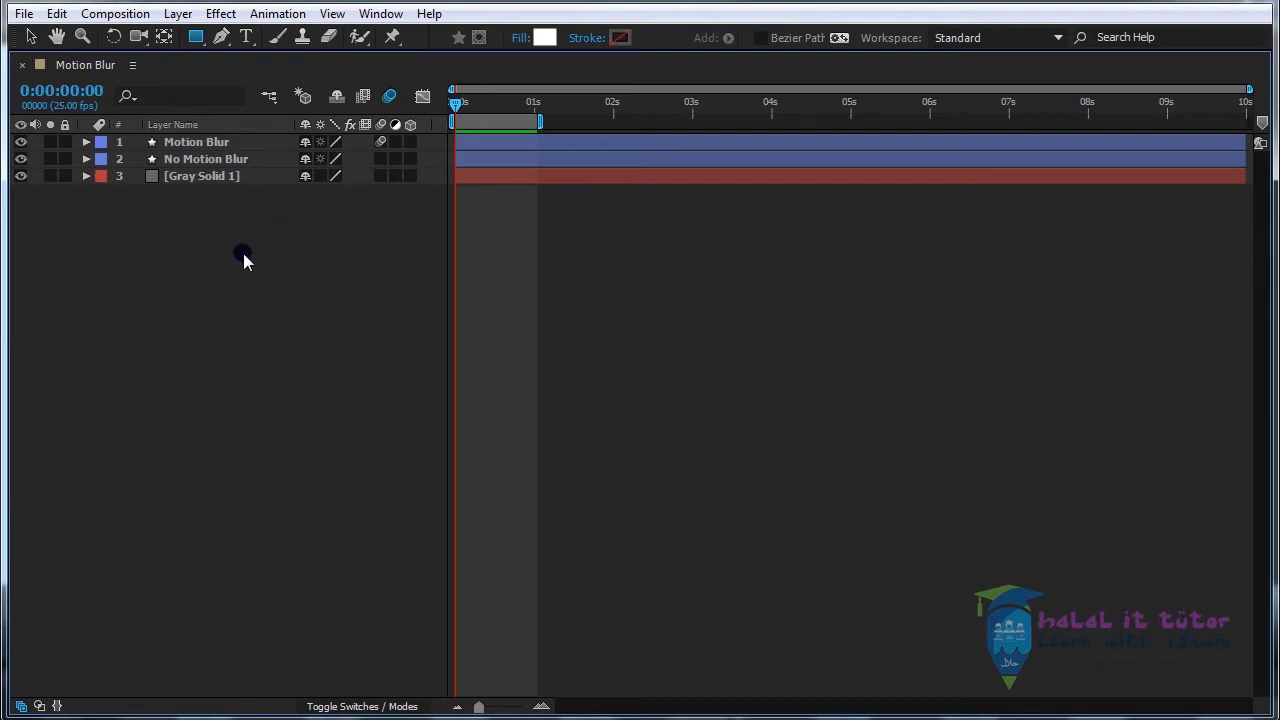
pyautogui.rightClick(441, 126)
pyautogui.click(489, 190)
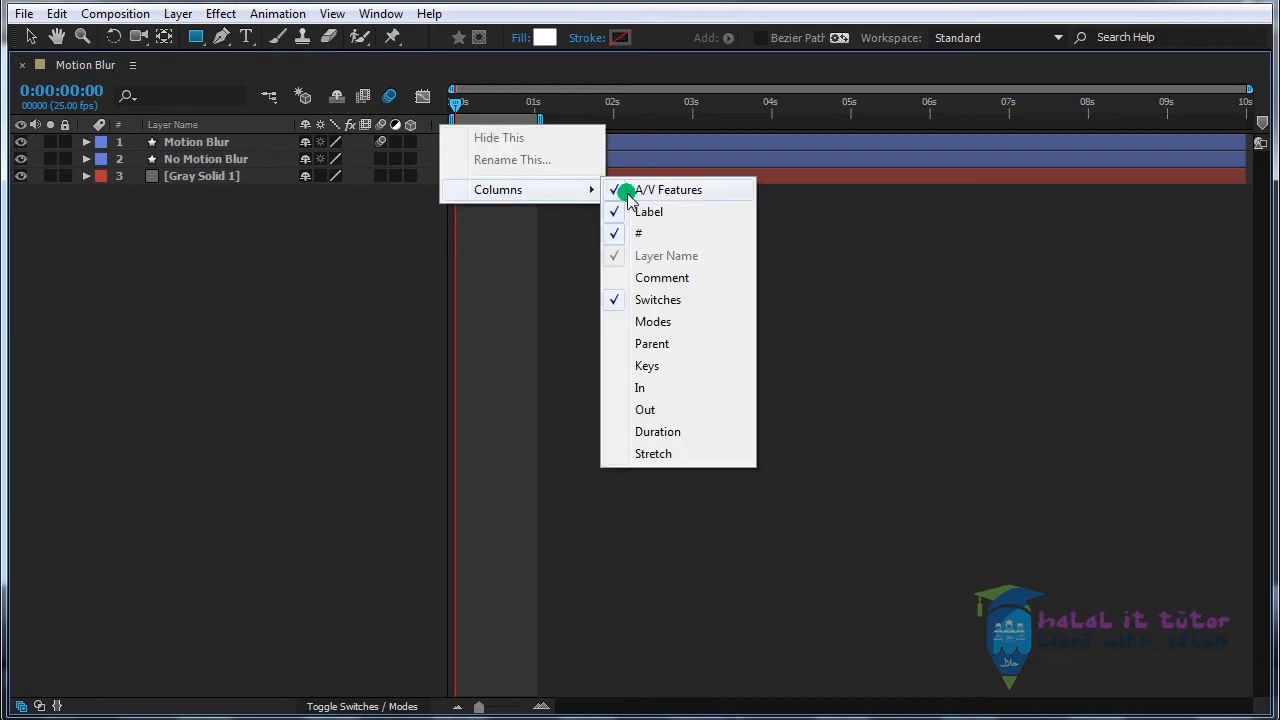
pyautogui.click(546, 299)
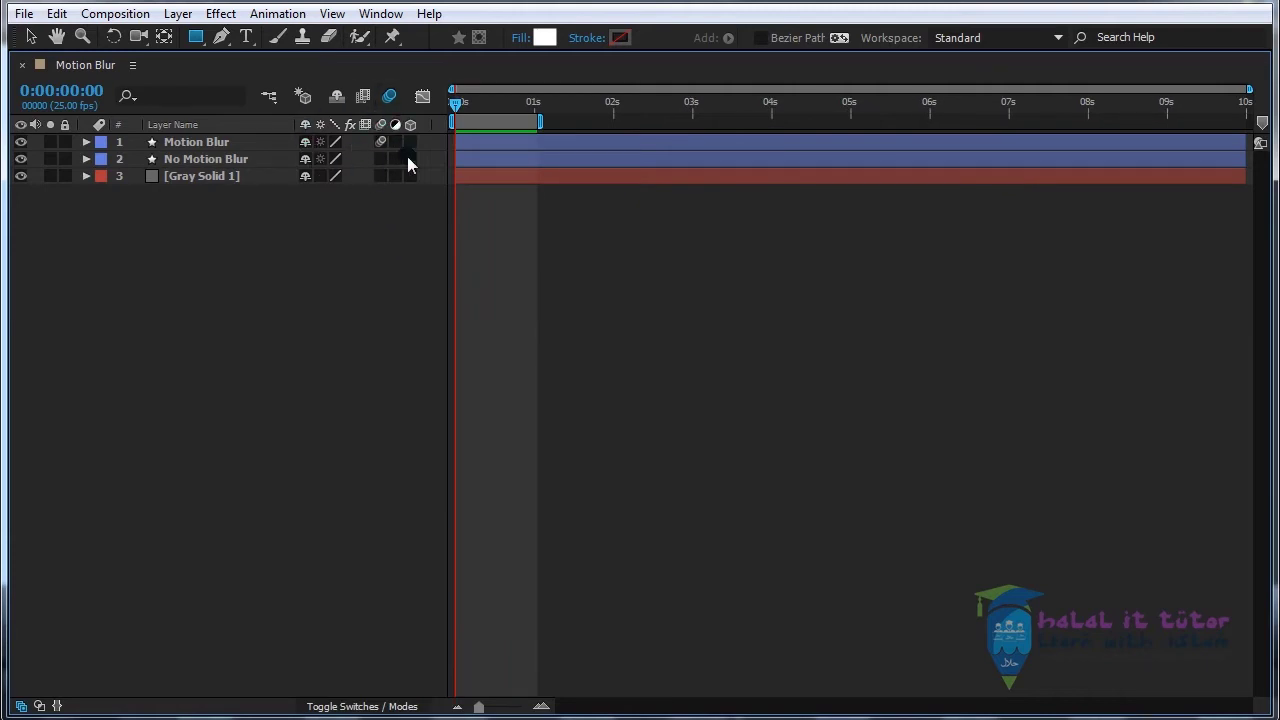
pyautogui.press('`')
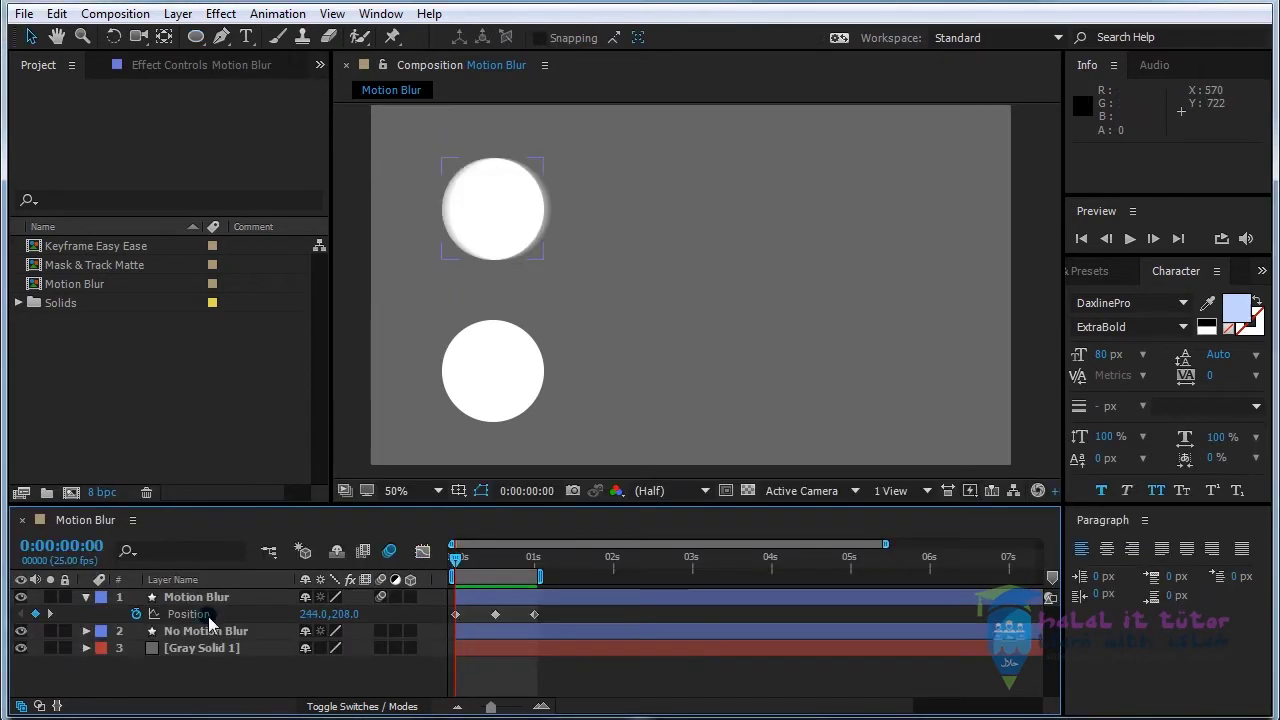
pyautogui.click(196, 600)
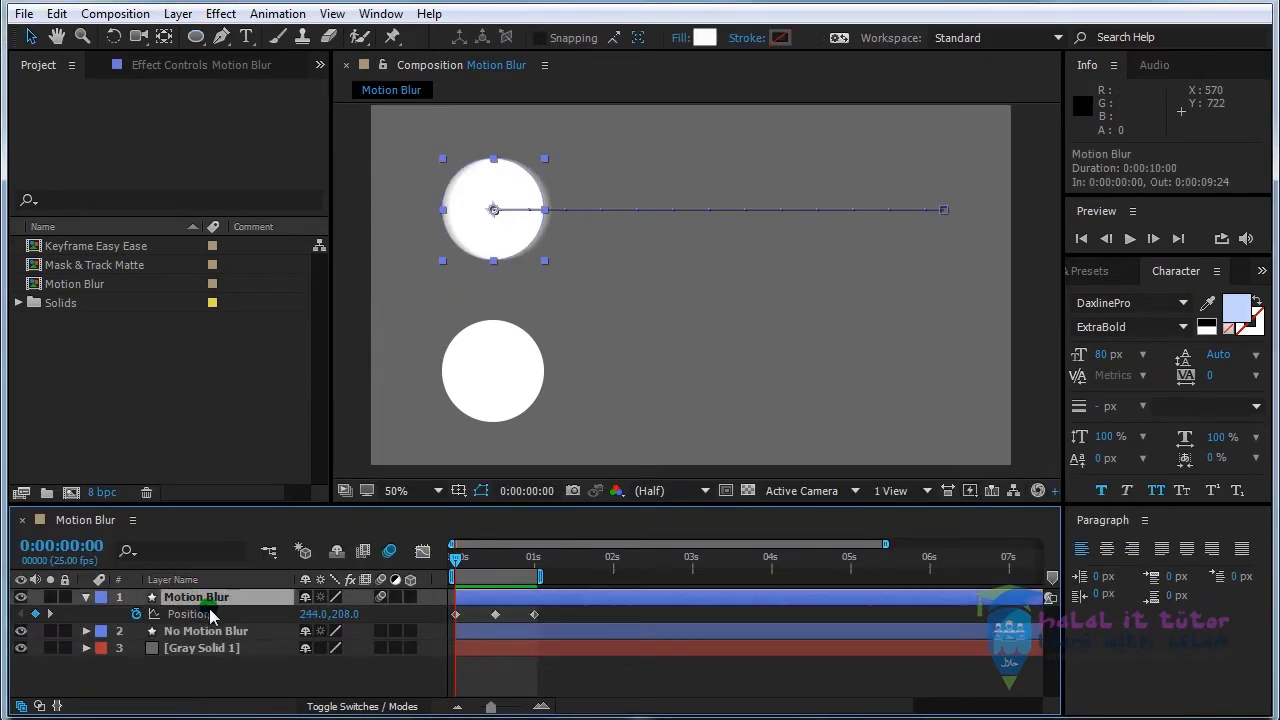
pyautogui.press('u')
pyautogui.moveTo(456, 557)
pyautogui.mouseDown()
pyautogui.moveTo(480, 567)
pyautogui.moveTo(432, 562)
pyautogui.mouseUp()
pyautogui.press('F2')
pyautogui.click(447, 615)
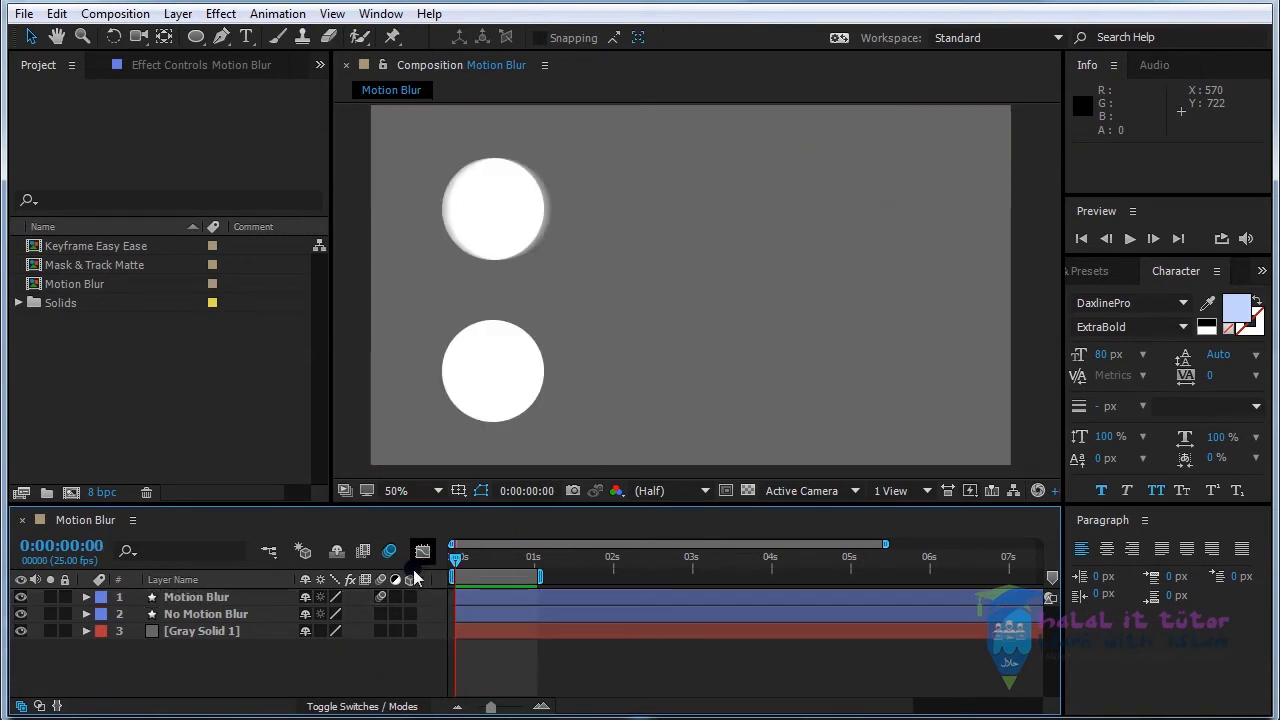
pyautogui.click(1132, 241)
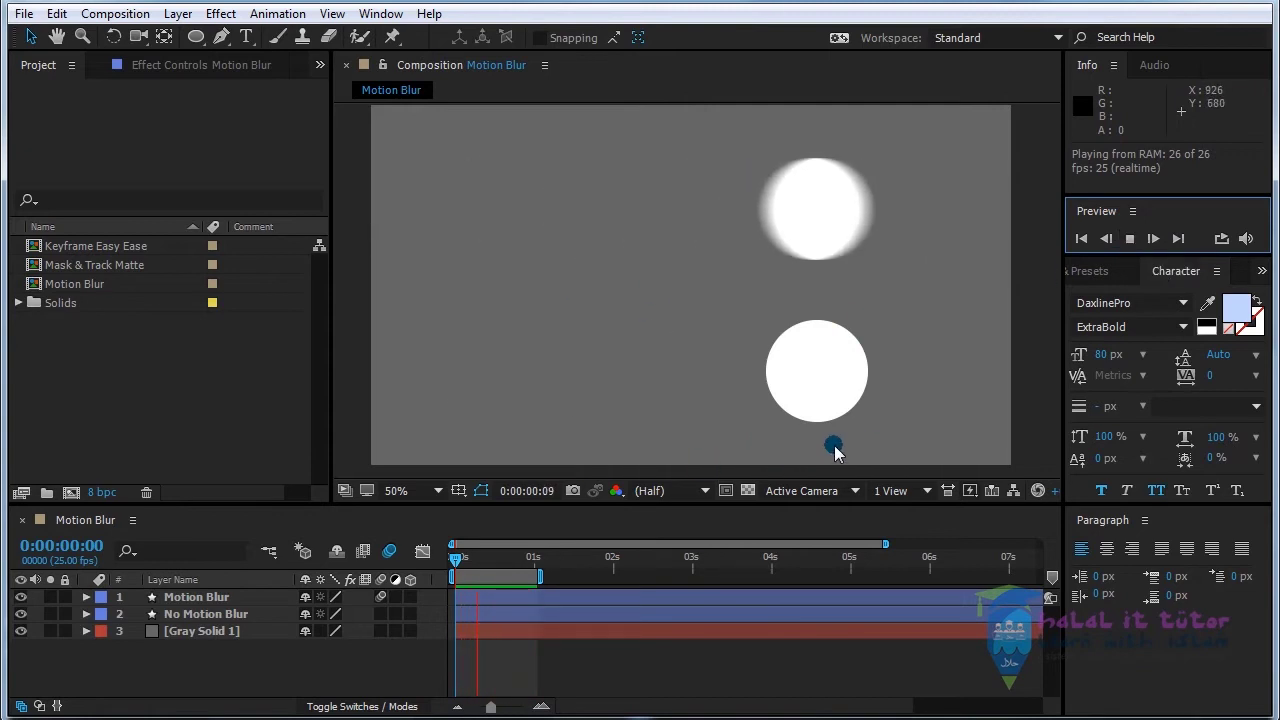
pyautogui.click(1131, 240)
pyautogui.click(981, 330)
pyautogui.press('Home')
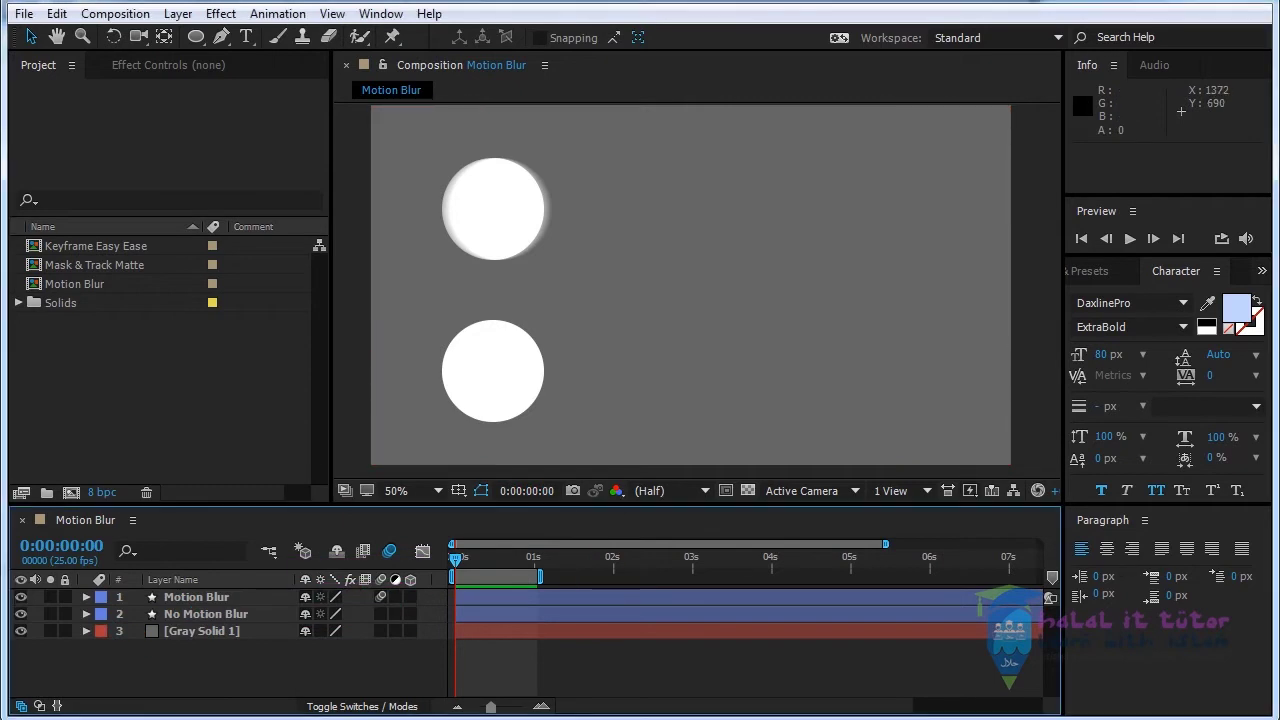
# Step: Open the Keyframe Easy Ease composition from the Project panel and select Shape Layer 1
pyautogui.click(106, 247)
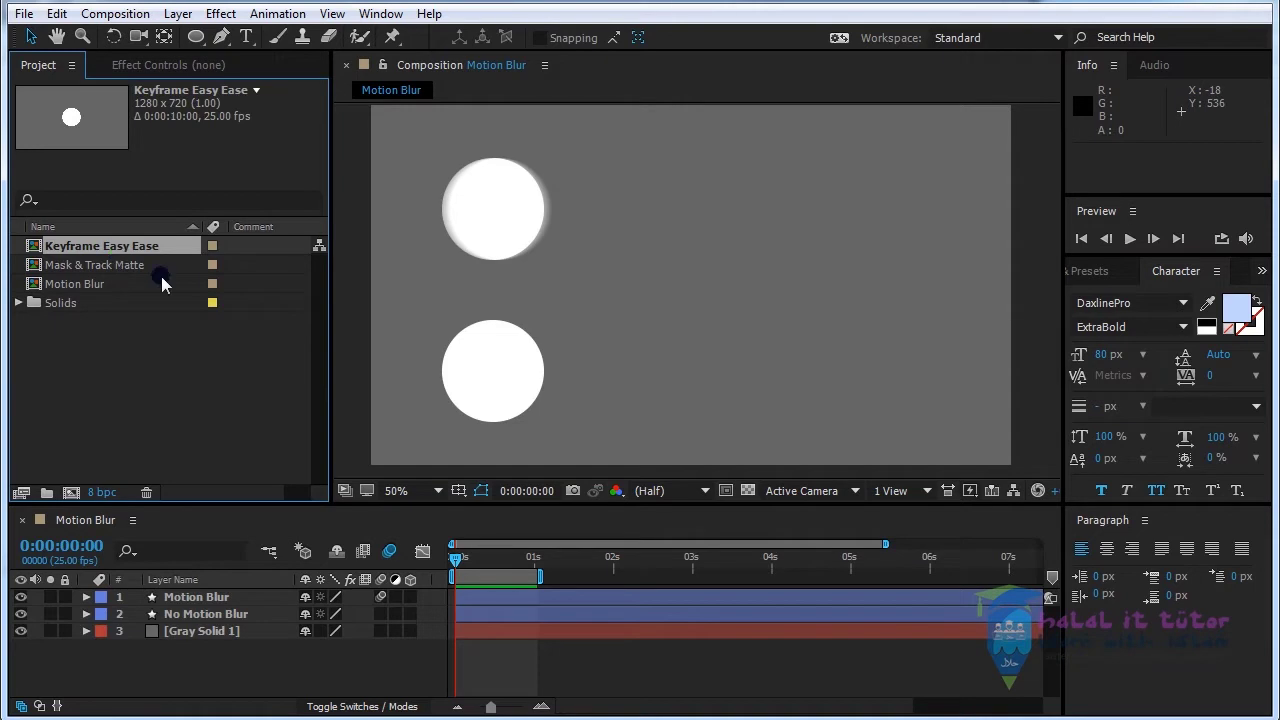
pyautogui.click(144, 337)
pyautogui.doubleClick(80, 253)
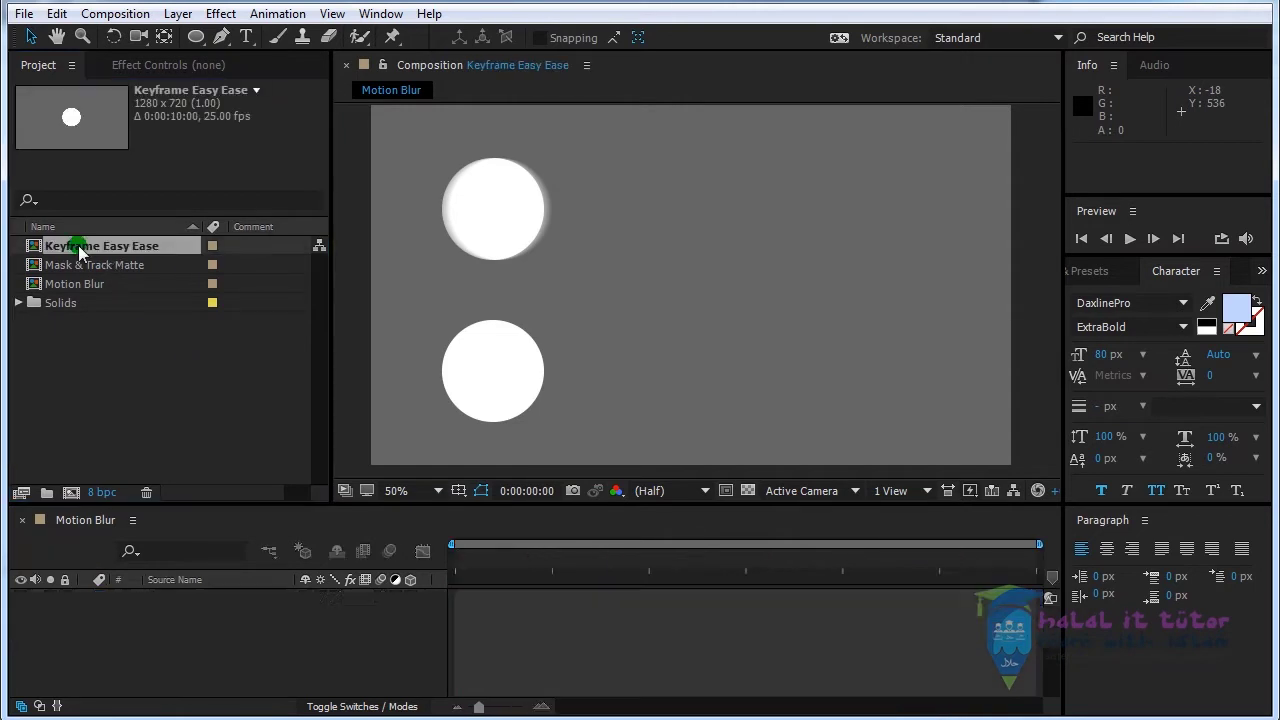
pyautogui.hotkey('ctrl', 'Down')
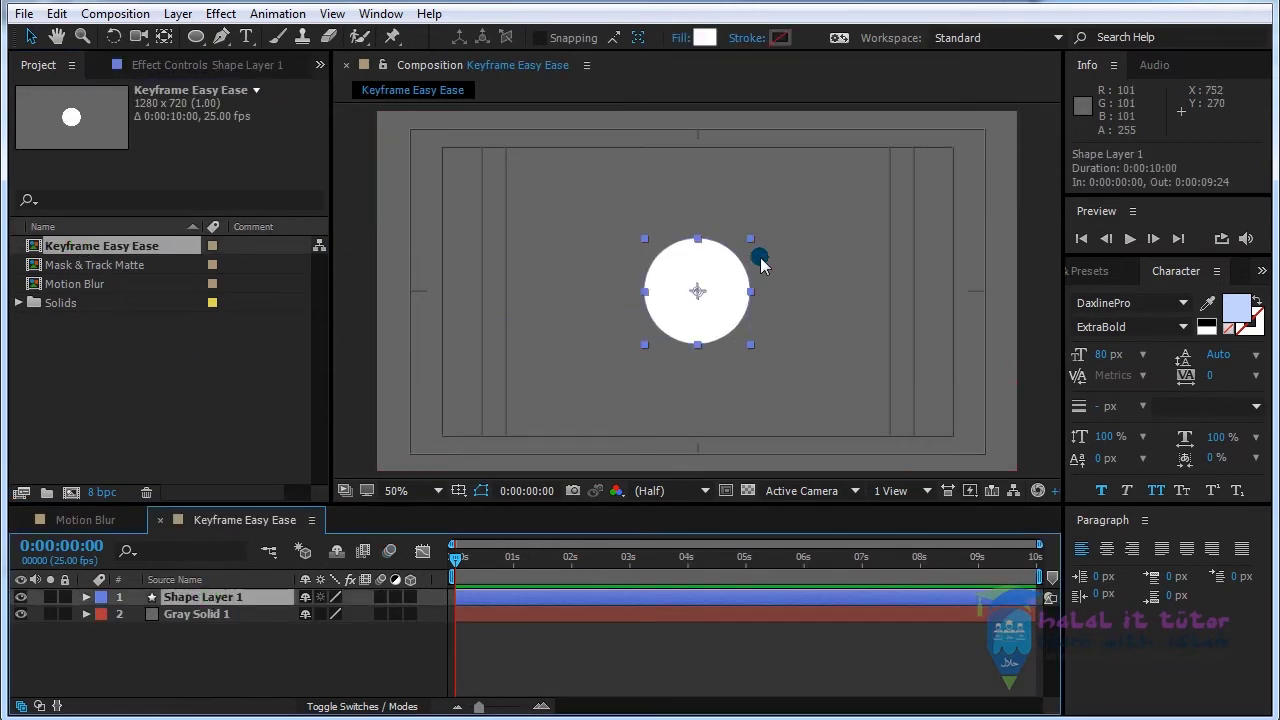
pyautogui.click(221, 598)
pyautogui.click(205, 615)
pyautogui.click(212, 599)
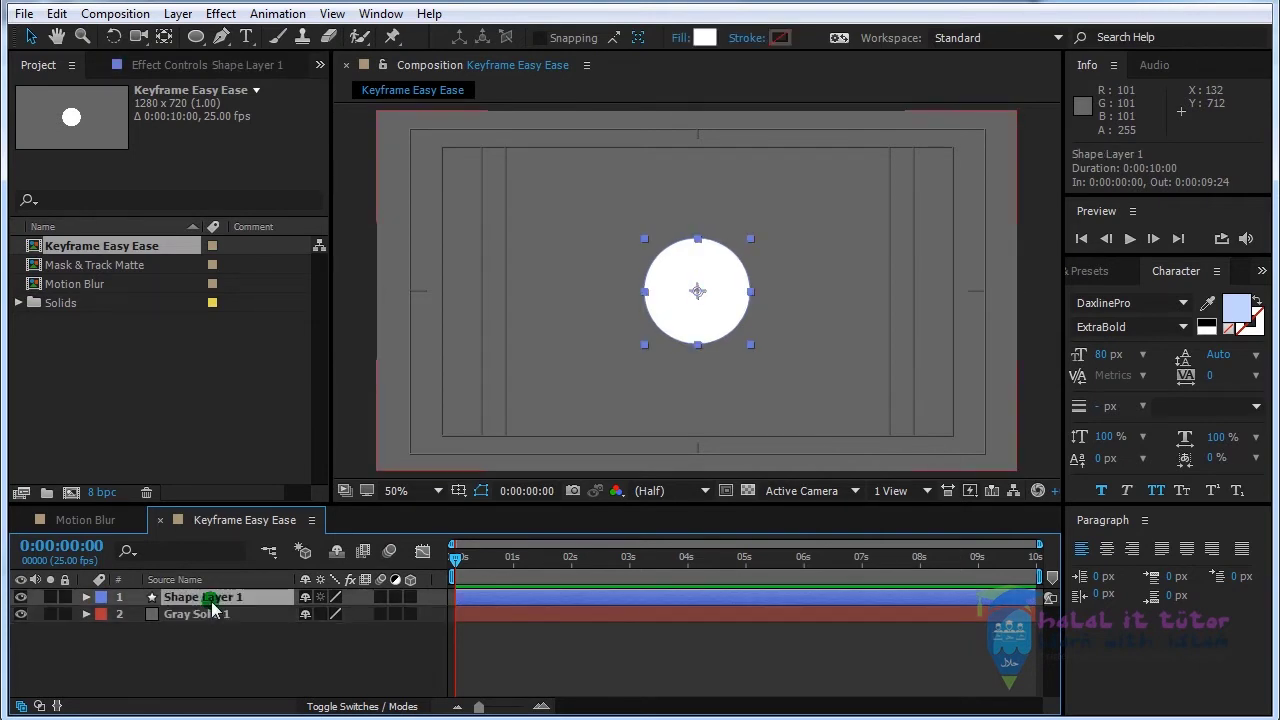
# Step: Check the Motion Blur comp's animation, return to Keyframe Easy Ease, and show Shape Layer 1's Scale
pyautogui.click(85, 520)
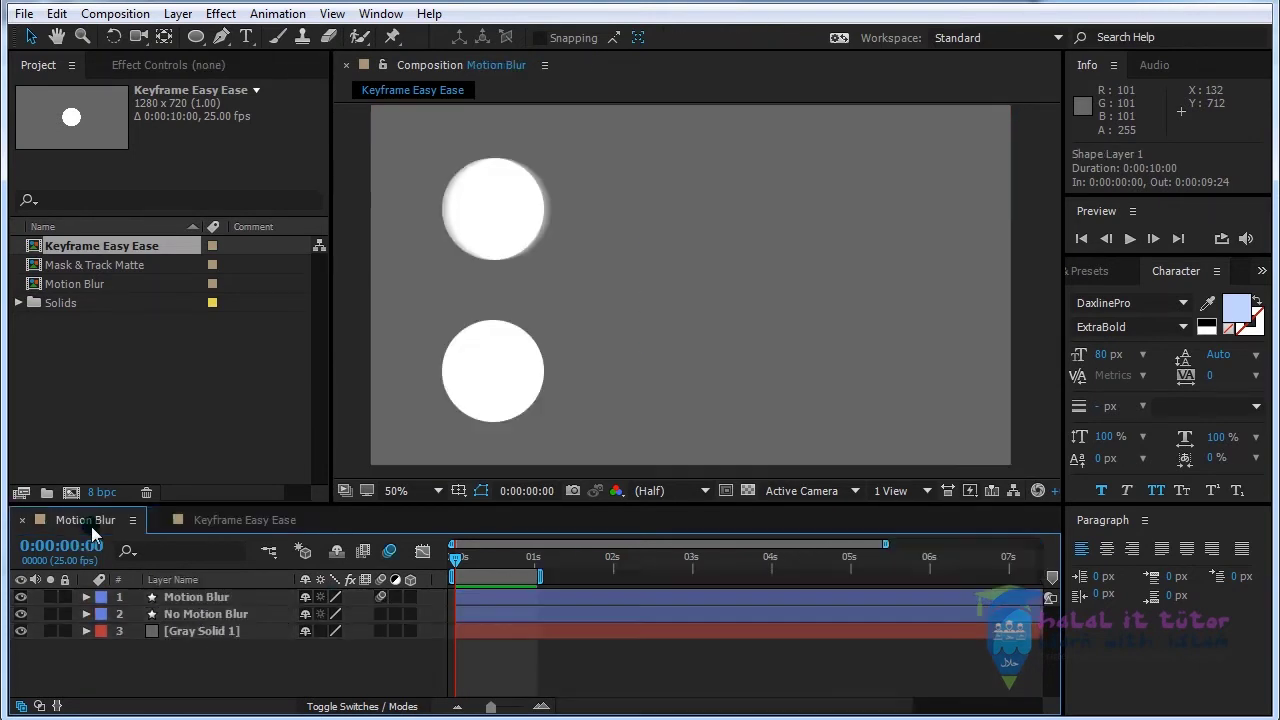
pyautogui.moveTo(453, 562)
pyautogui.mouseDown()
pyautogui.moveTo(480, 562)
pyautogui.moveTo(446, 572)
pyautogui.mouseUp()
pyautogui.click(225, 520)
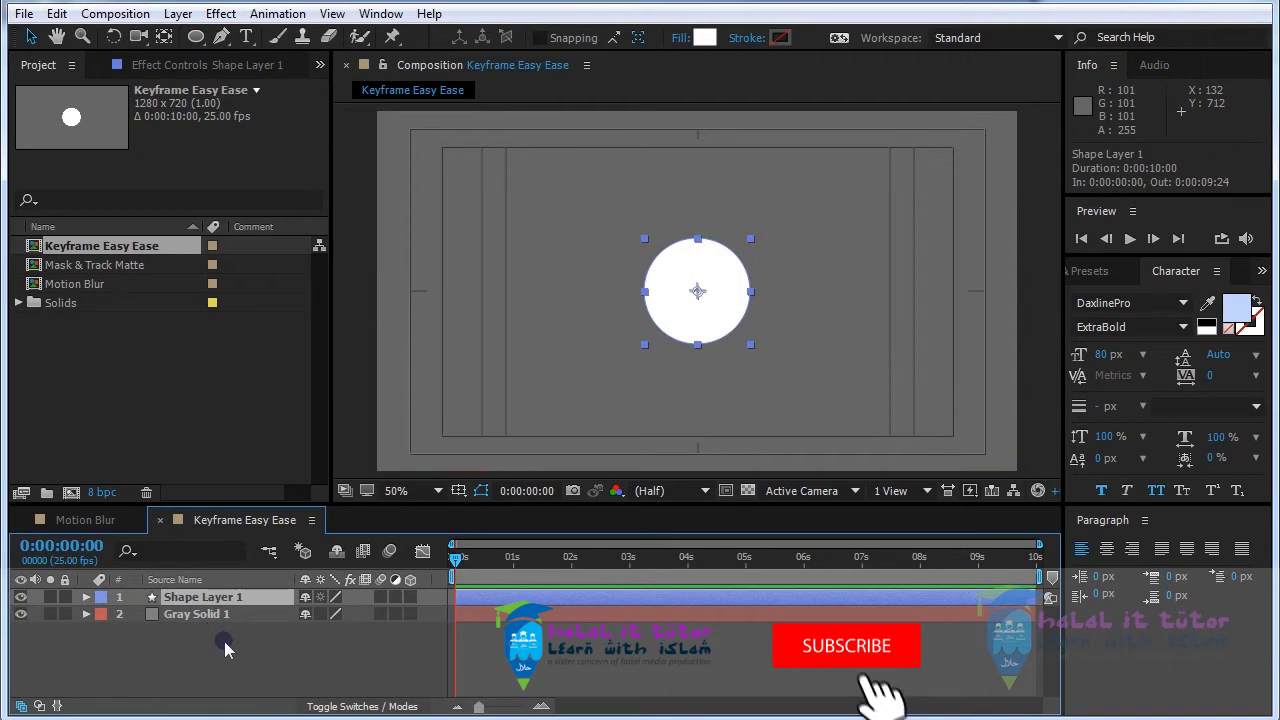
pyautogui.click(656, 298)
pyautogui.click(214, 610)
pyautogui.keyDown('shift'); pyautogui.click(212, 597); pyautogui.keyUp('shift')
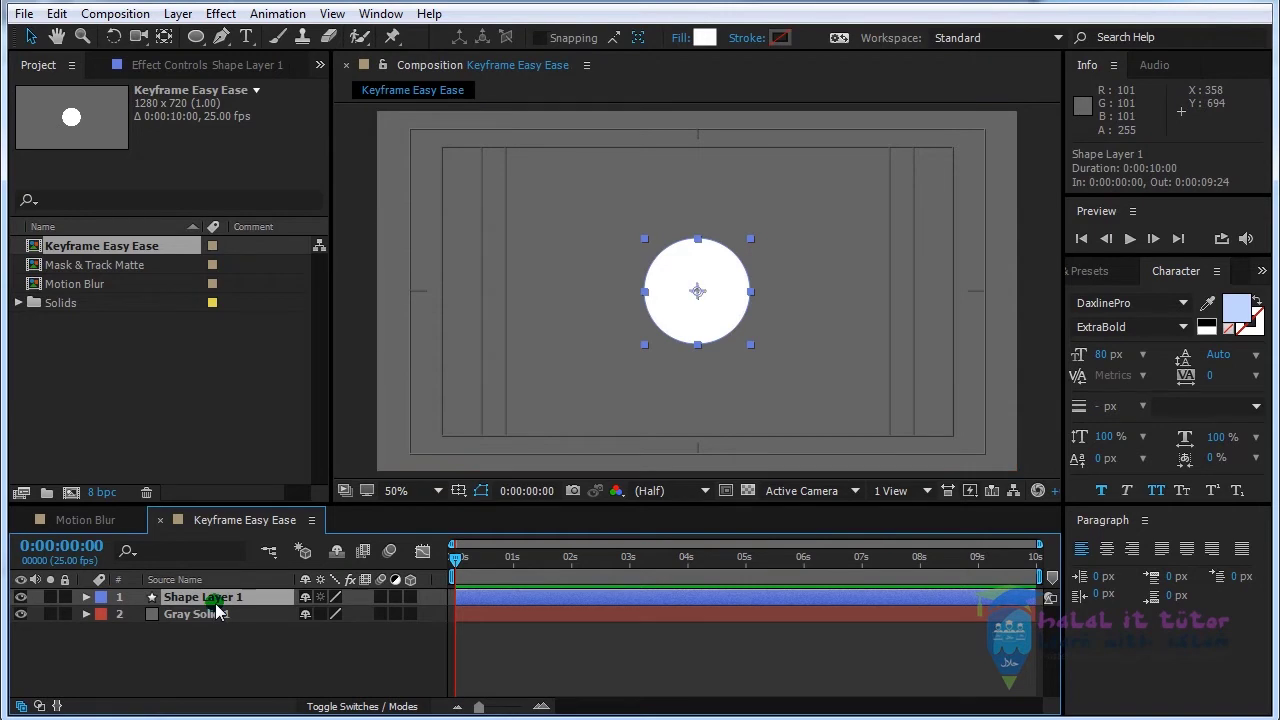
pyautogui.press('s')
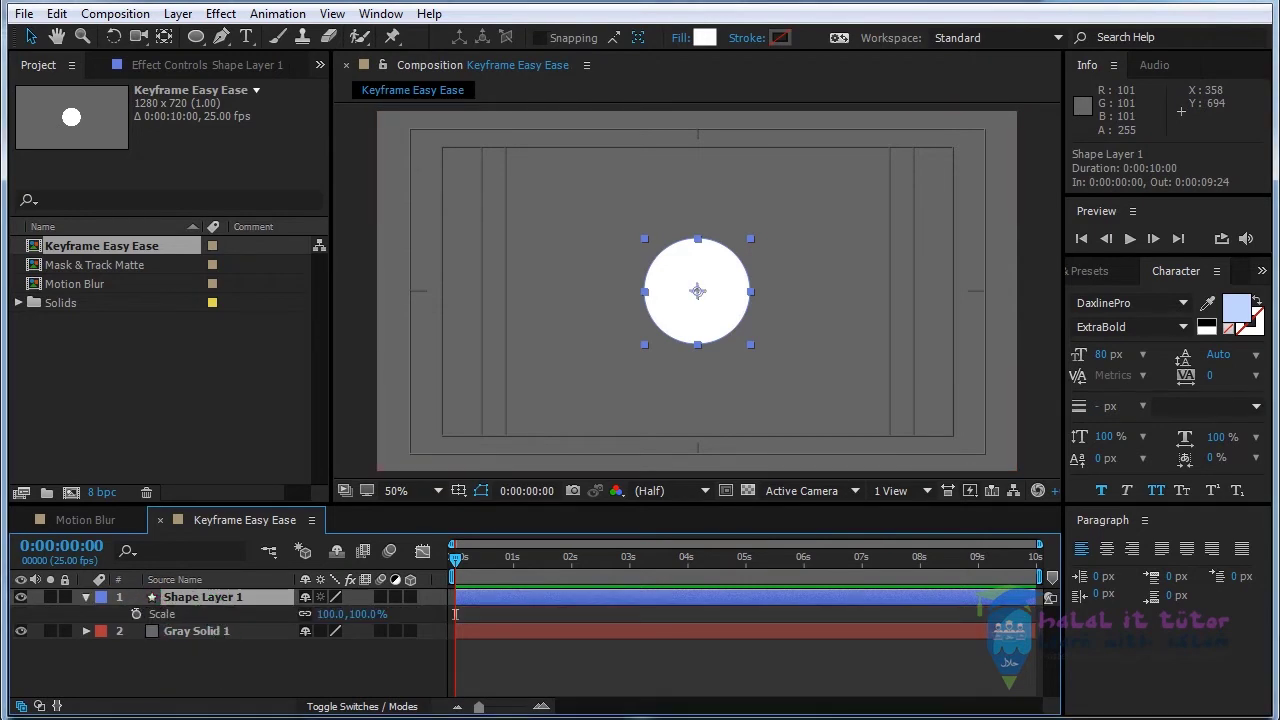
# Step: Keyframe the circle's Scale, shift the 100% keyframe later, and set 0% at the first frame
pyautogui.click(136, 614)
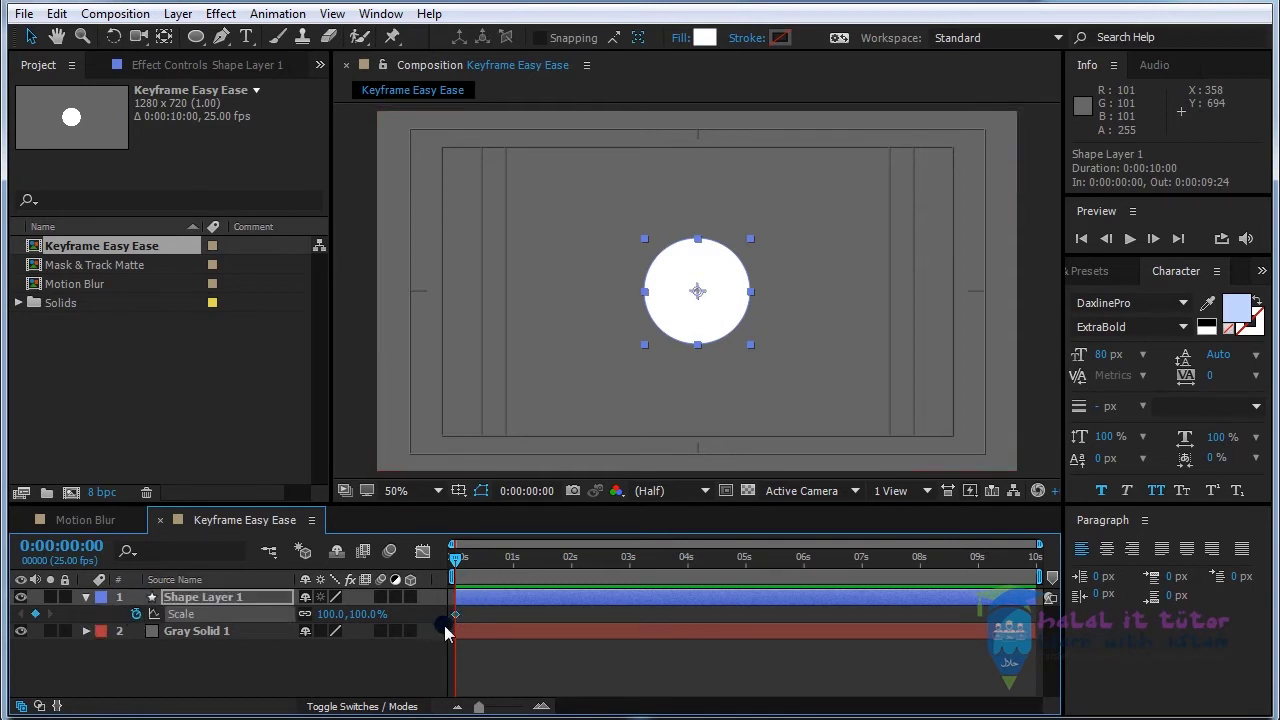
pyautogui.moveTo(458, 614)
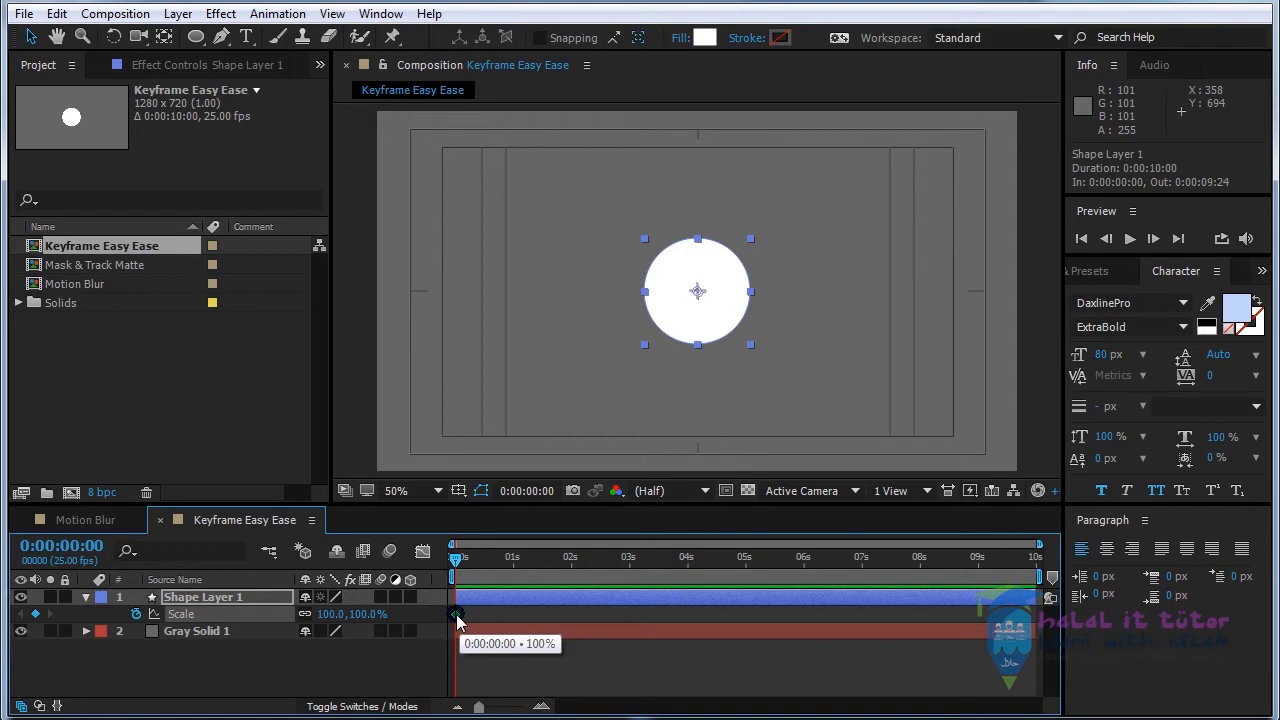
pyautogui.moveTo(456, 614); pyautogui.dragTo(514, 623)
pyautogui.click(513, 557)
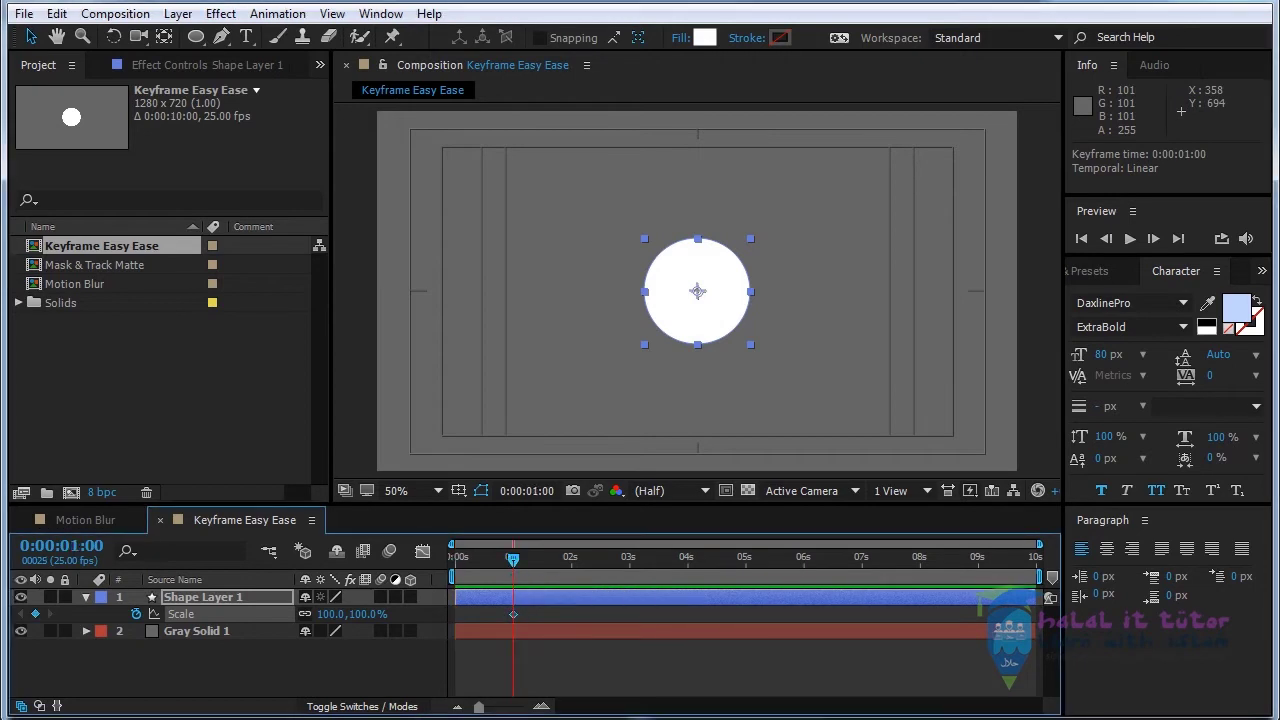
pyautogui.moveTo(471, 556); pyautogui.dragTo(442, 555)
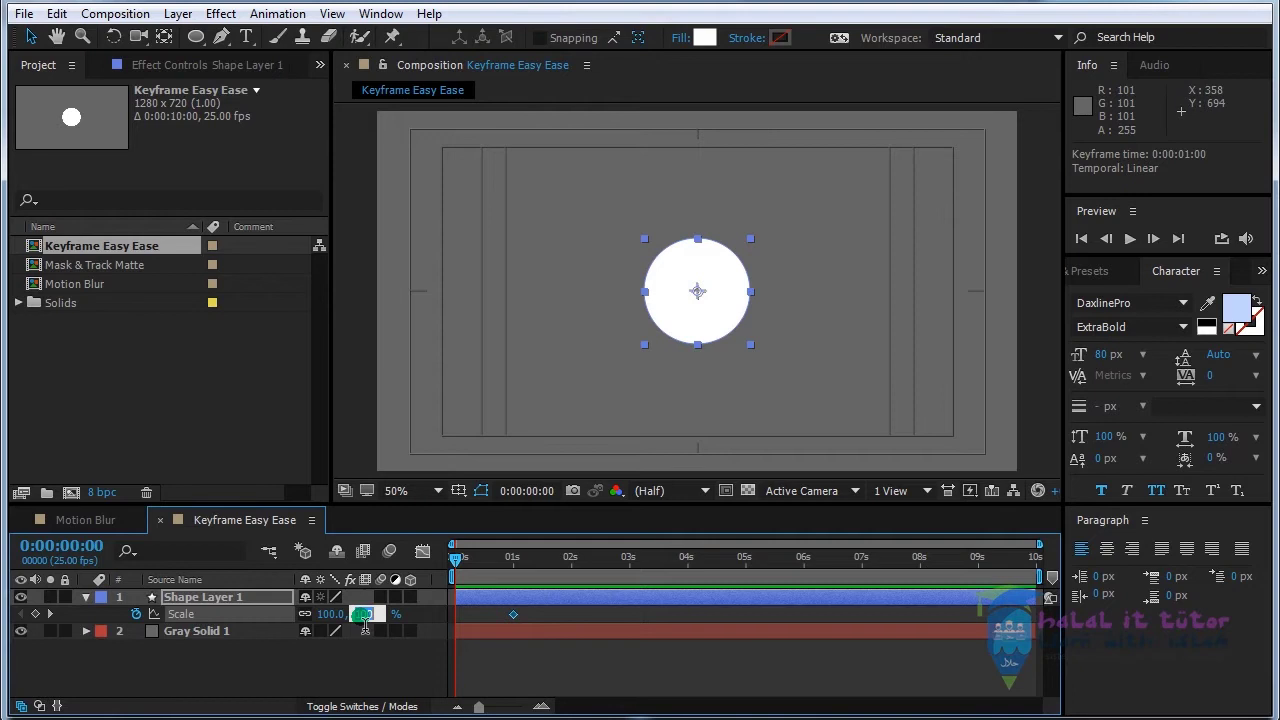
pyautogui.press('Return')
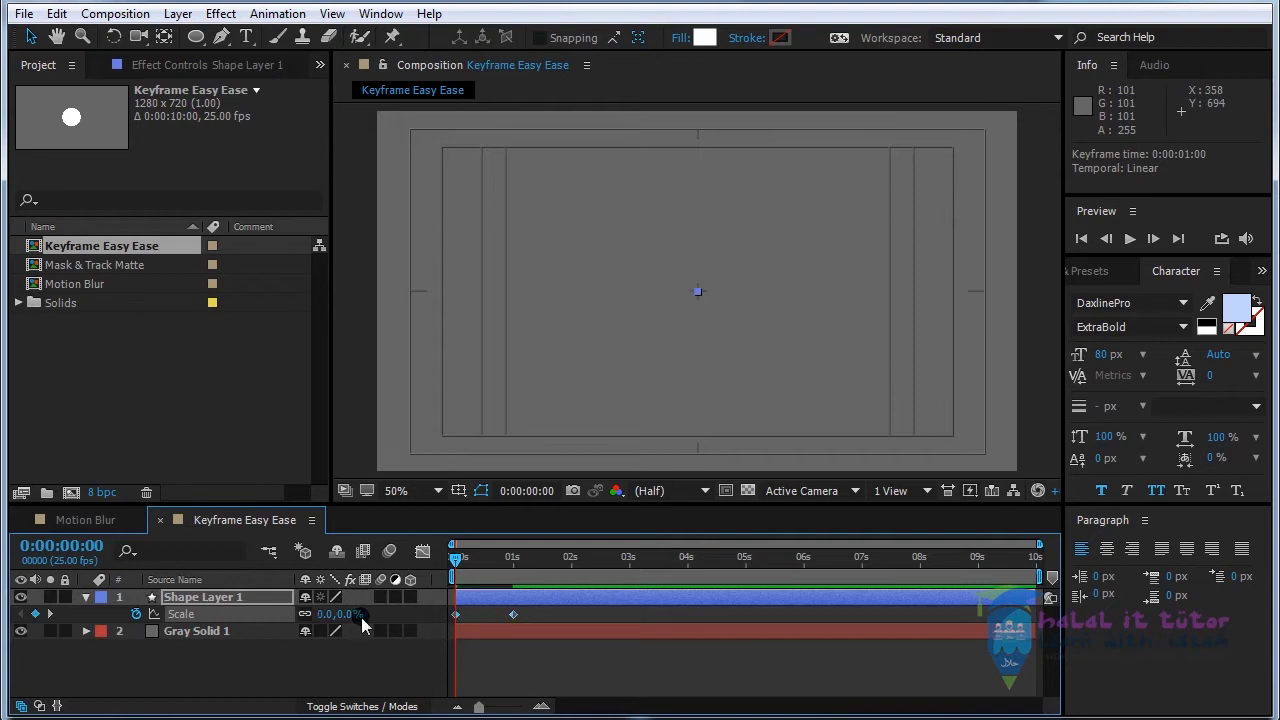
# Step: Preview the circle growing, then move the 100% Scale keyframe to 0:00:00:15
pyautogui.click(181, 615)
pyautogui.moveTo(456, 568)
pyautogui.mouseDown()
pyautogui.moveTo(488, 562)
pyautogui.moveTo(427, 574)
pyautogui.moveTo(527, 562)
pyautogui.moveTo(434, 558)
pyautogui.mouseUp()
pyautogui.click(1129, 239)
pyautogui.click(1129, 239)
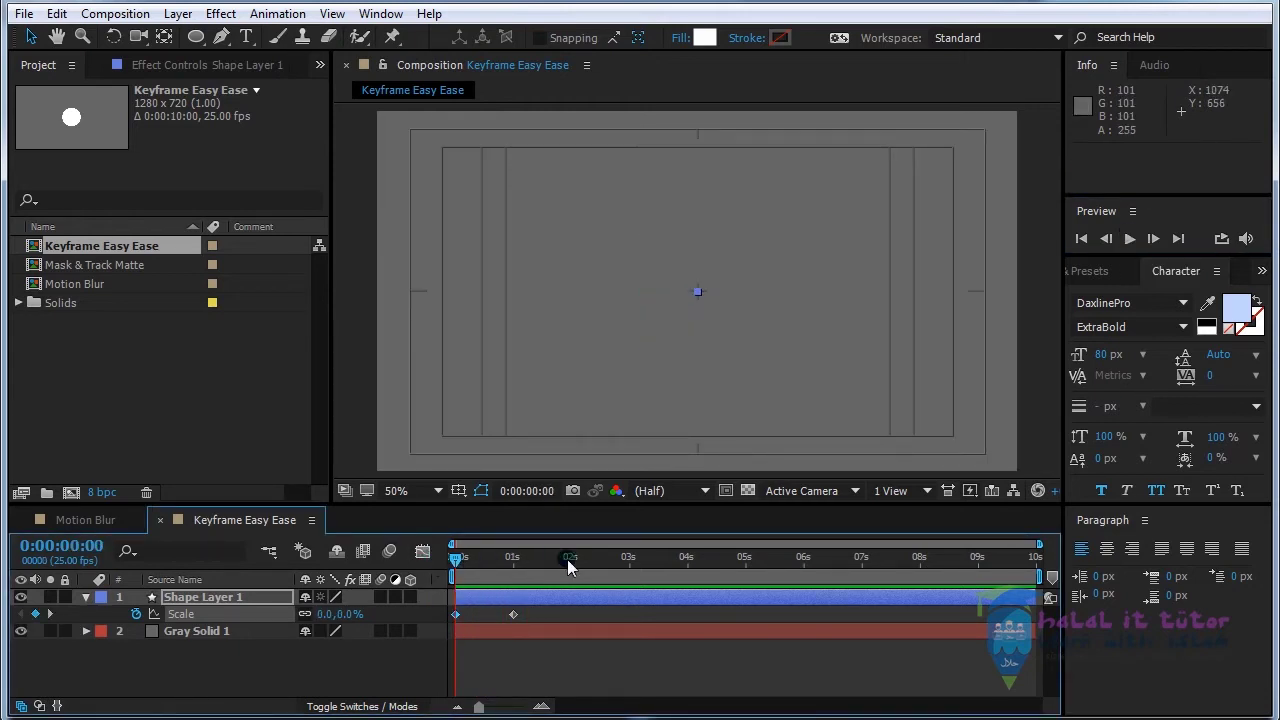
pyautogui.click(521, 611)
pyautogui.moveTo(478, 559); pyautogui.dragTo(488, 560)
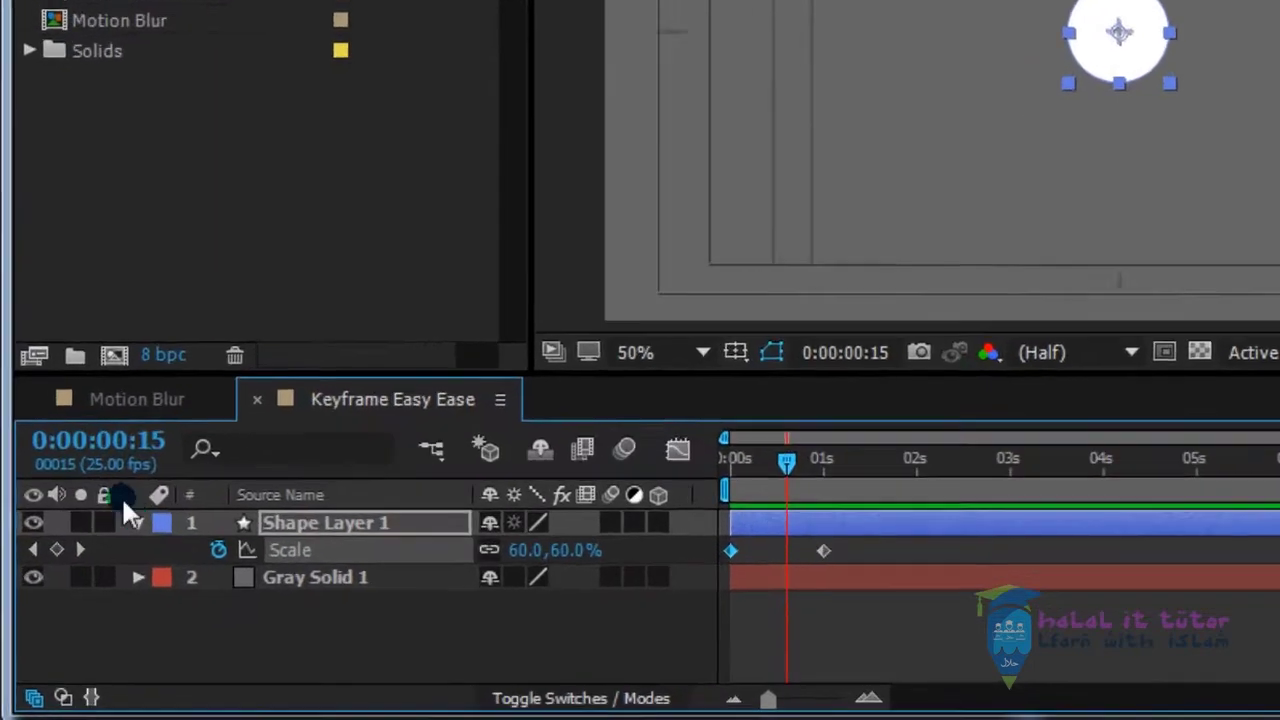
pyautogui.moveTo(936, 544); pyautogui.dragTo(892, 535)
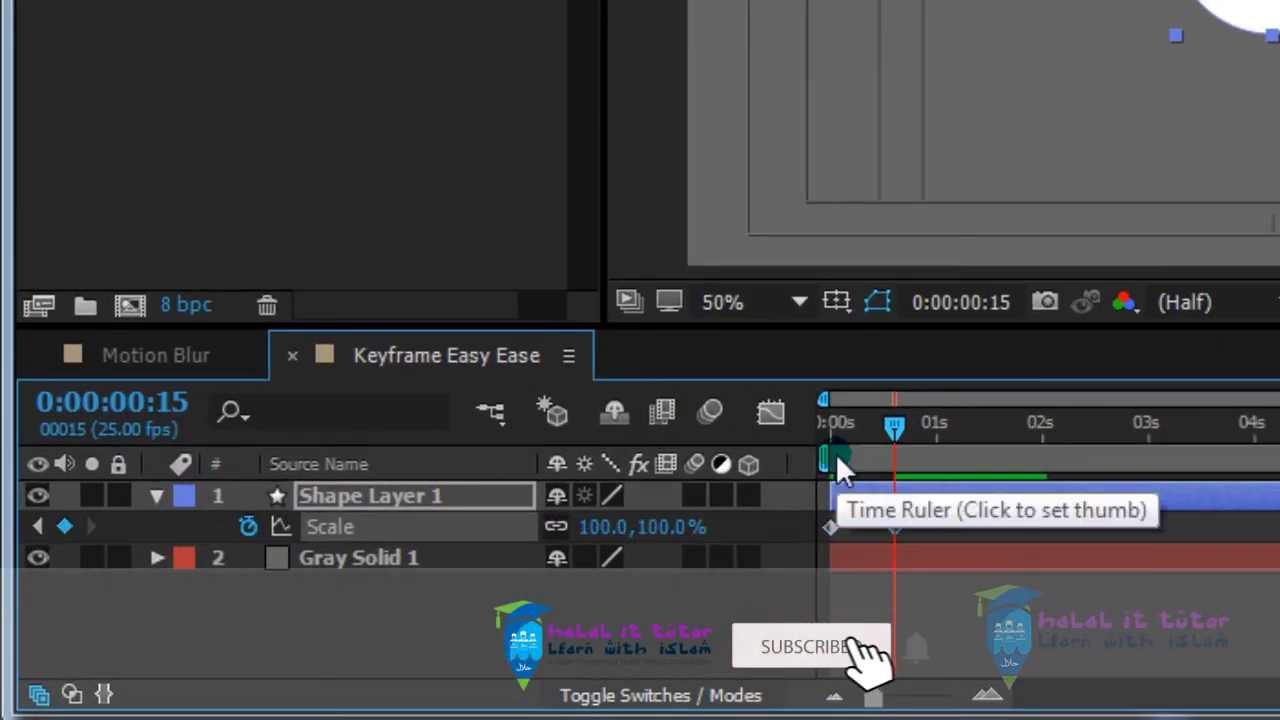
# Step: Replay the scale-up from the first frame and end the work area at 1 second
pyautogui.click(834, 455)
pyautogui.press('space')
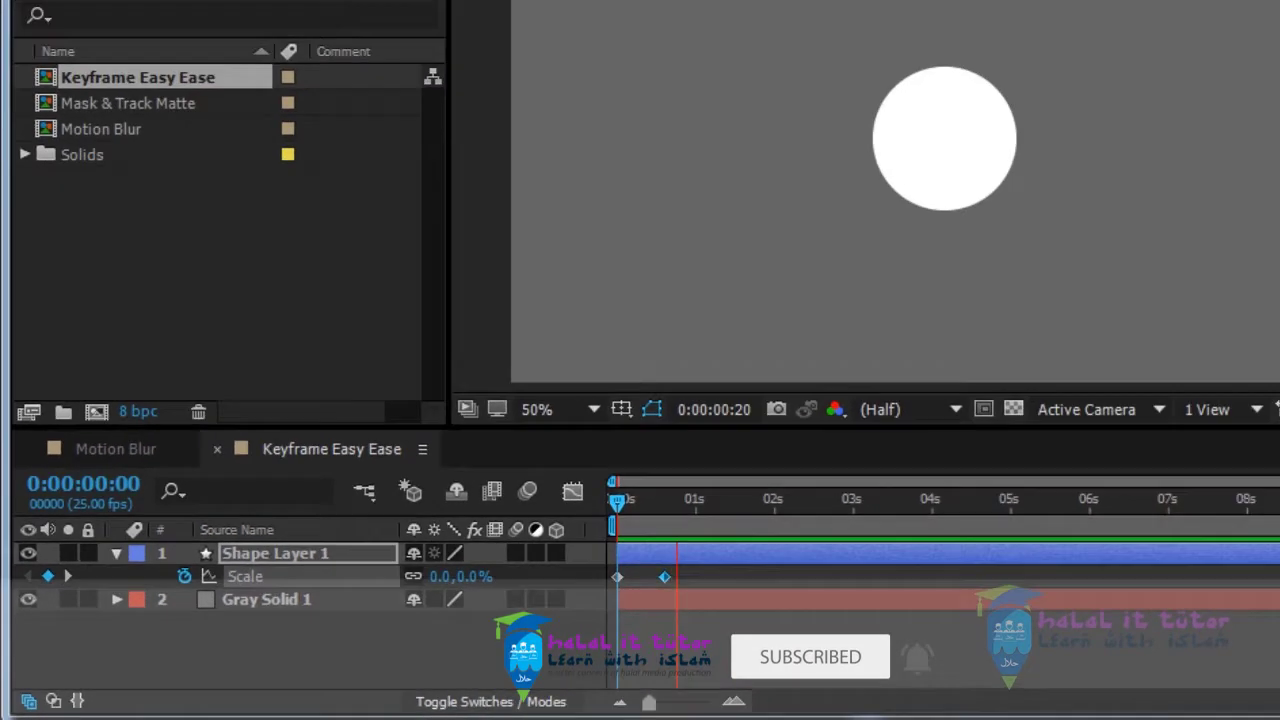
pyautogui.press('space')
pyautogui.press('Home')
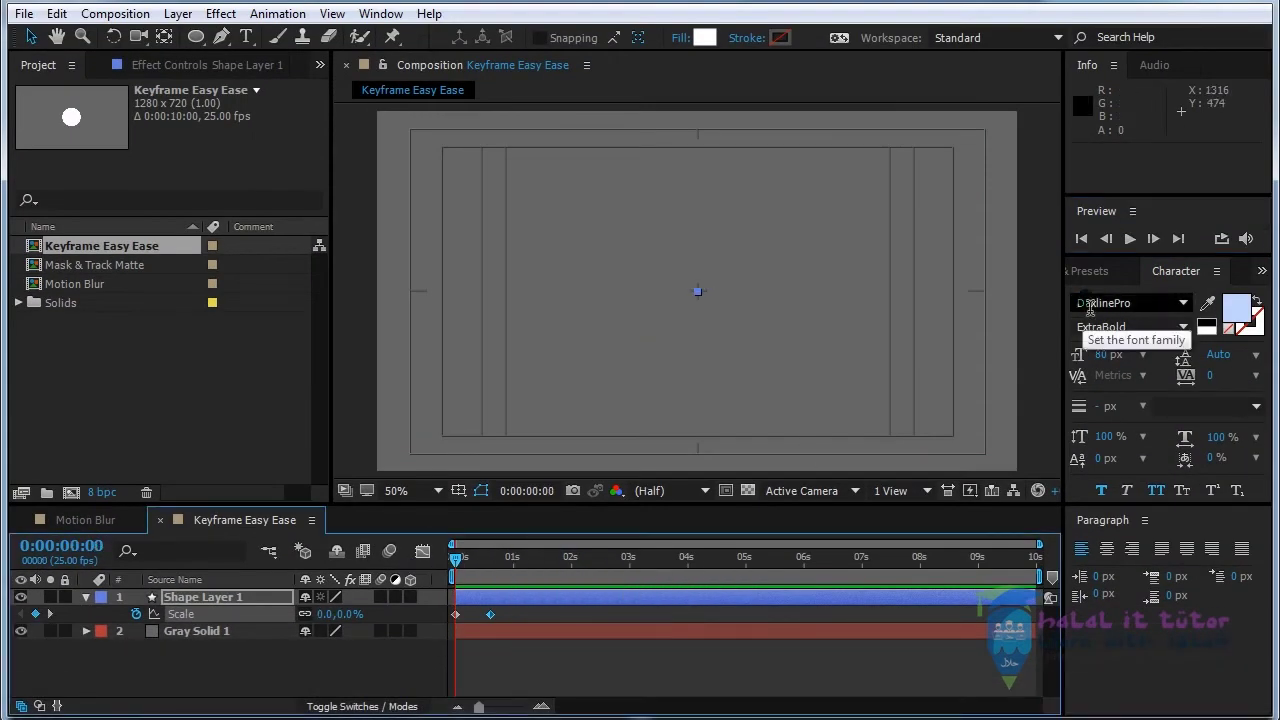
pyautogui.click(1129, 239)
pyautogui.click(1129, 239)
pyautogui.press('Home')
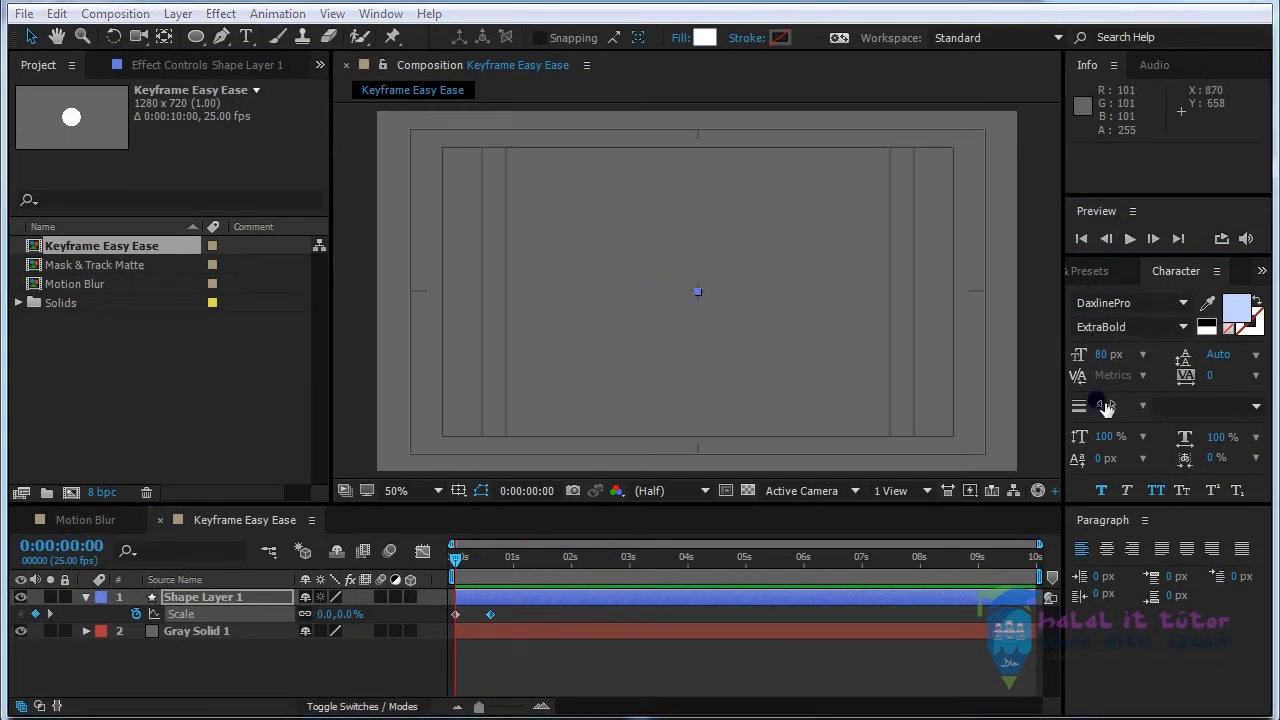
pyautogui.click(1129, 239)
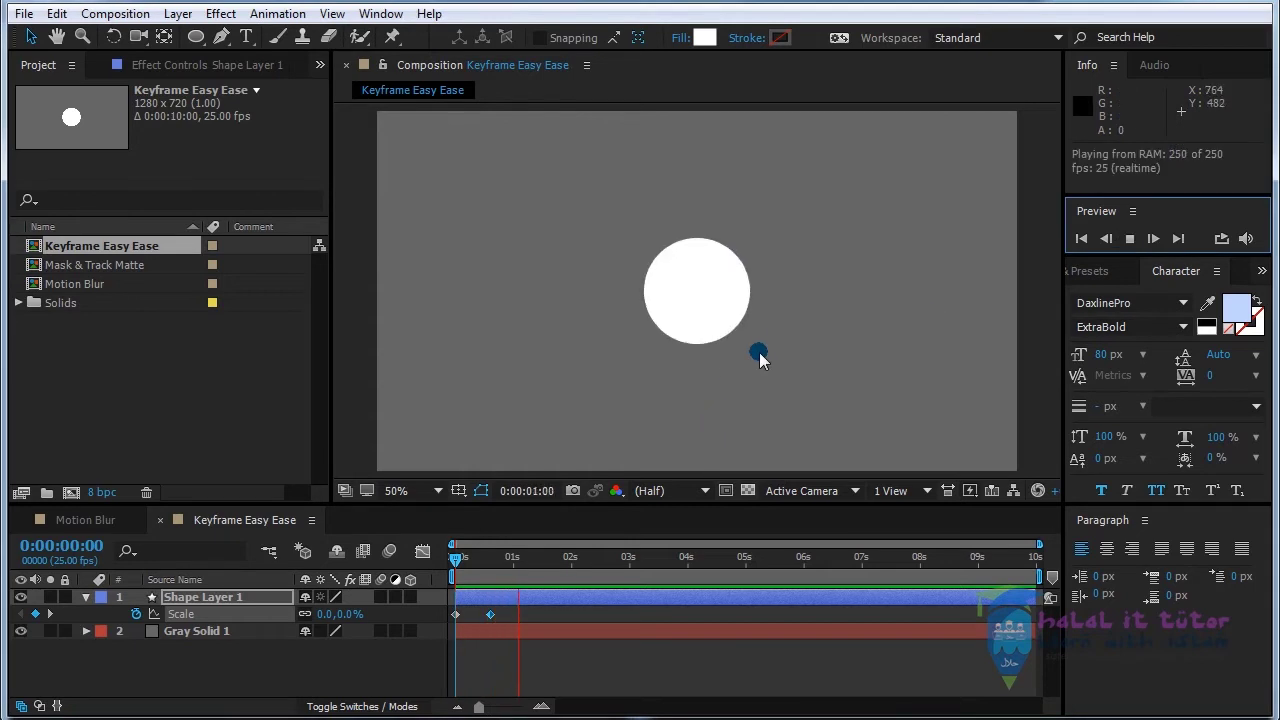
pyautogui.moveTo(522, 582)
pyautogui.mouseDown()
pyautogui.moveTo(494, 574)
pyautogui.moveTo(516, 584)
pyautogui.mouseUp()
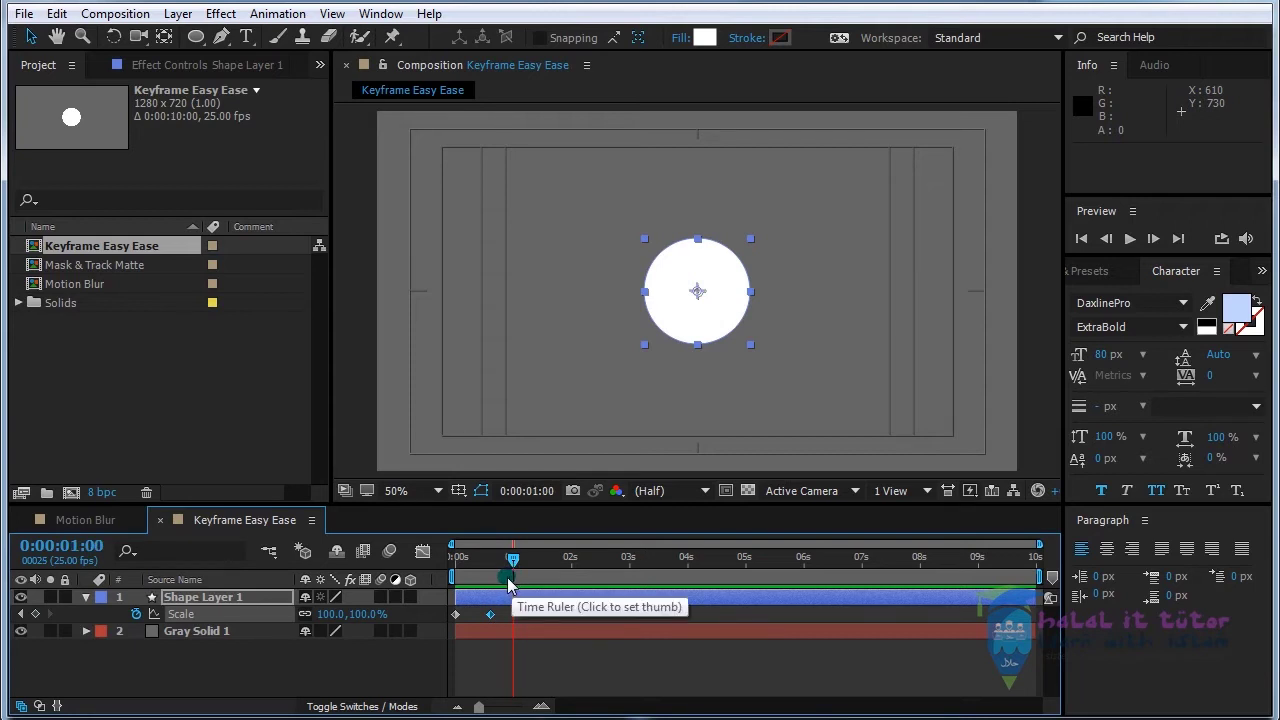
pyautogui.press('n')
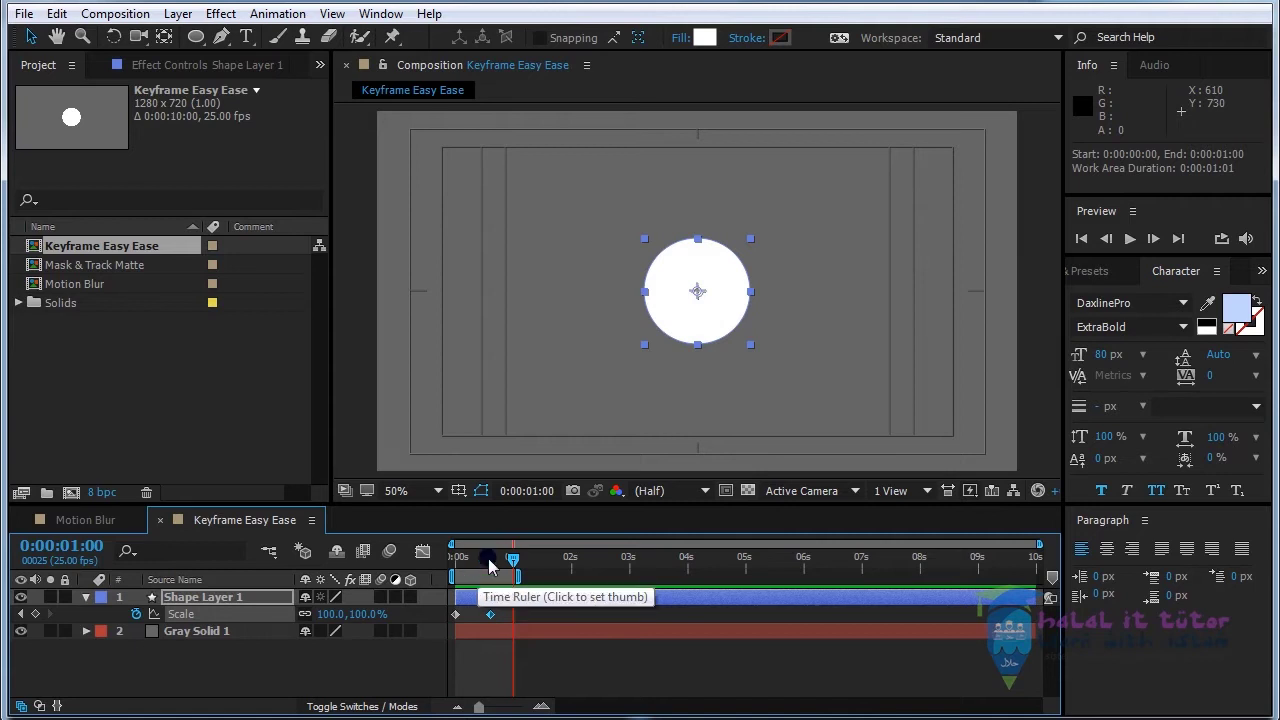
# Step: Turn on motion blur for Shape Layer 1 and the composition, previewing before and after
pyautogui.press('Home')
pyautogui.click(1128, 240)
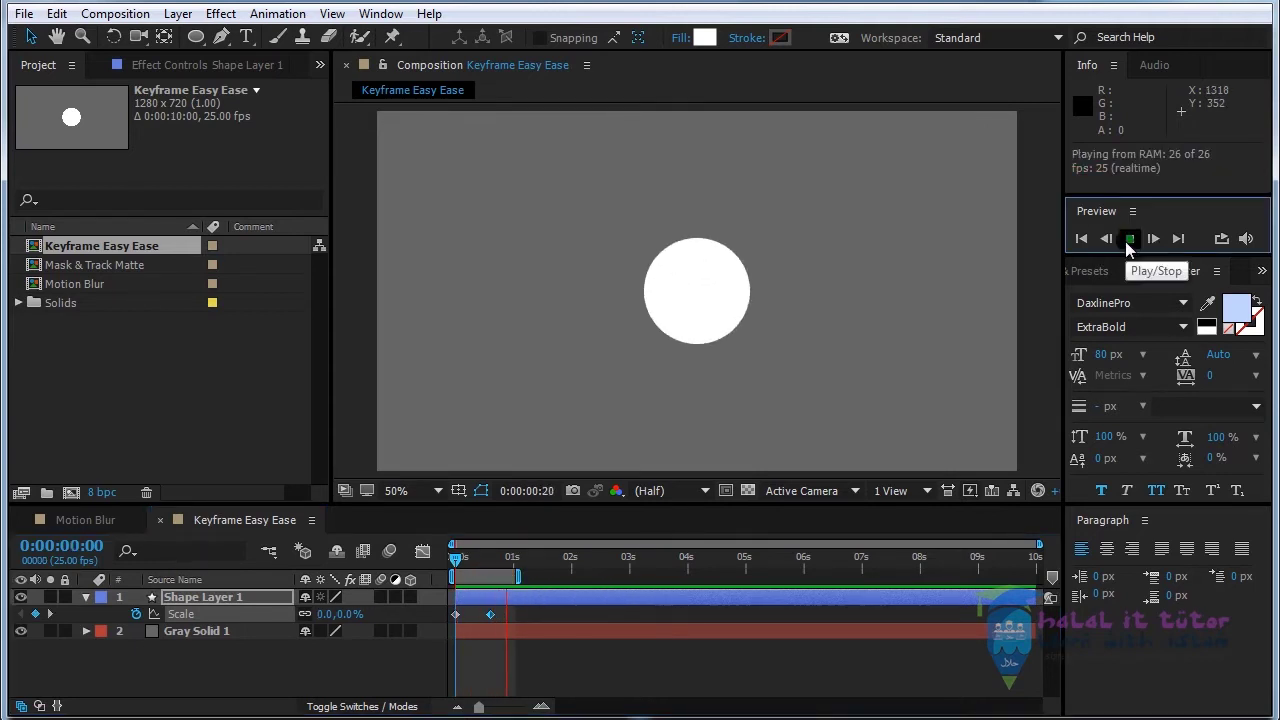
pyautogui.click(1128, 240)
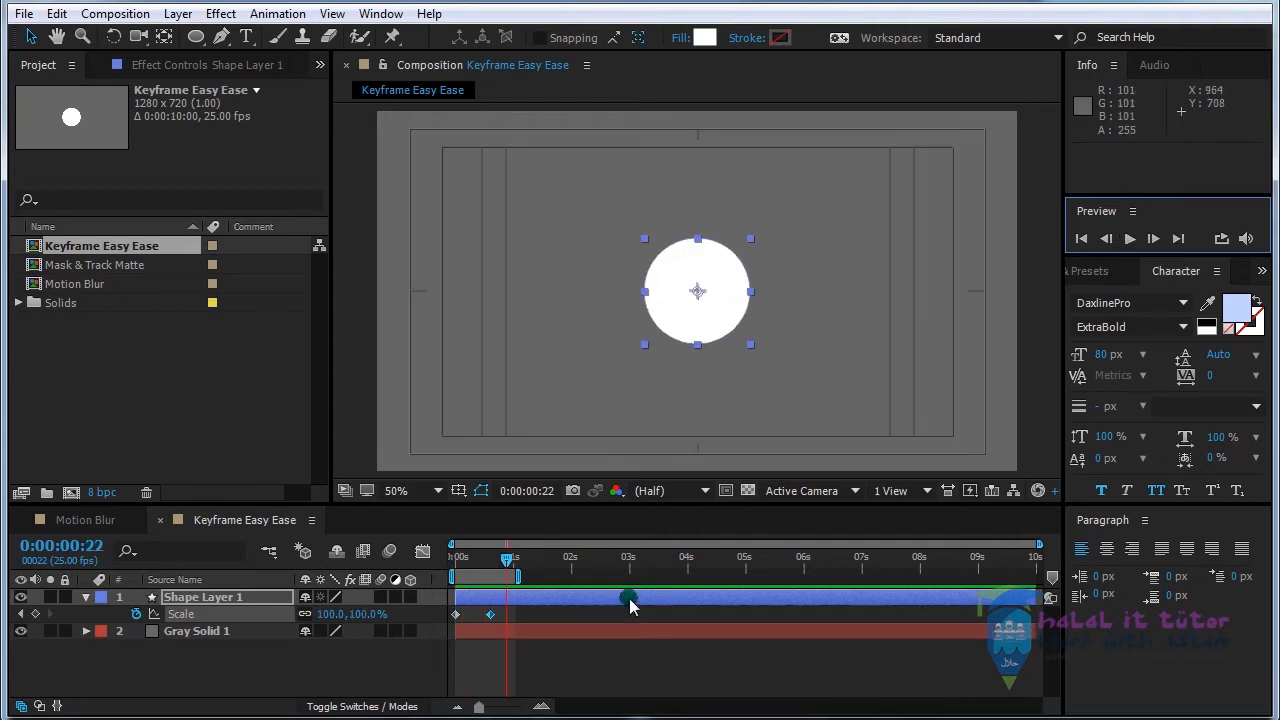
pyautogui.click(381, 597)
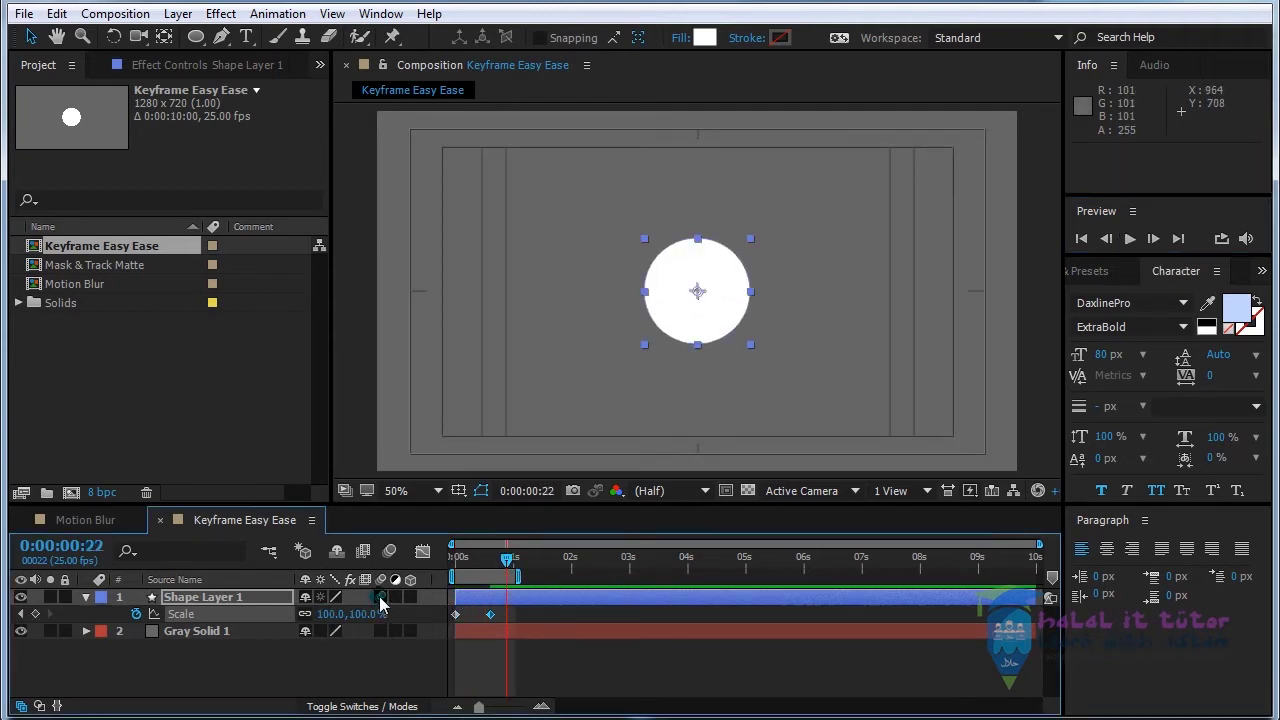
pyautogui.click(389, 551)
pyautogui.click(1128, 242)
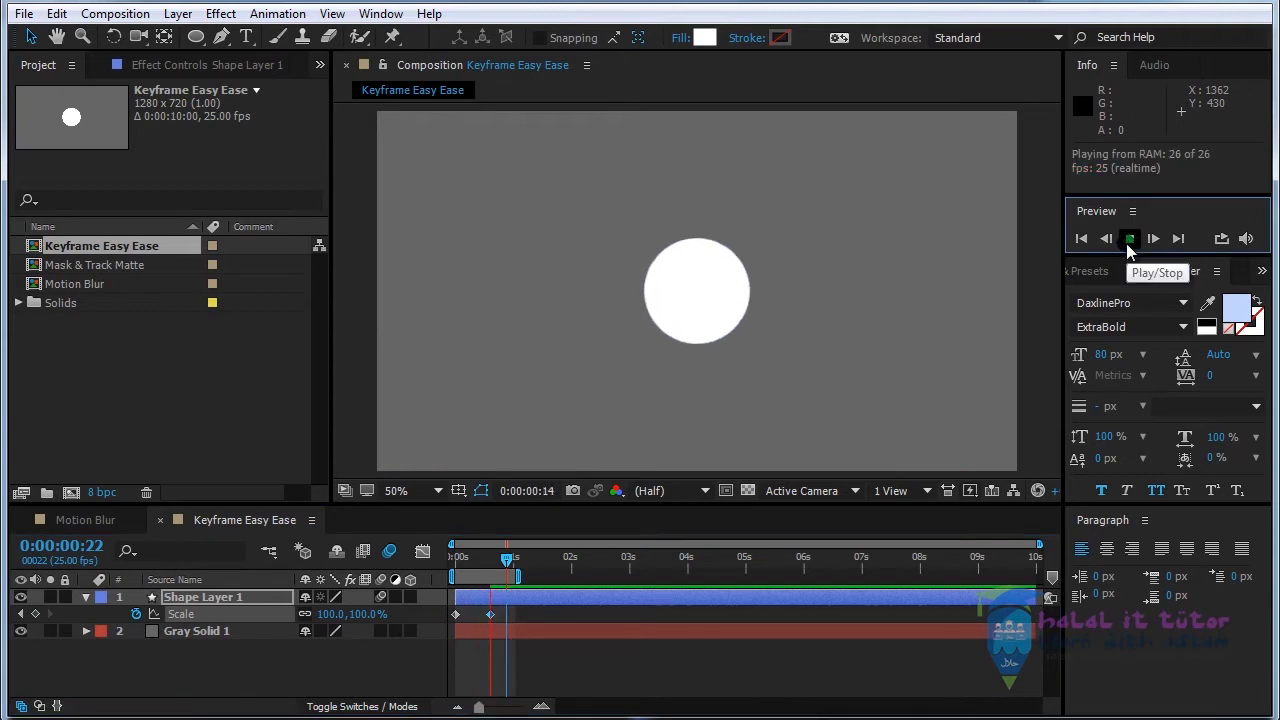
pyautogui.click(1128, 240)
# Step: Scrub and replay the blurred grow-in, then marquee-select both Scale keyframes
pyautogui.moveTo(477, 560)
pyautogui.mouseDown()
pyautogui.moveTo(425, 565)
pyautogui.moveTo(491, 562)
pyautogui.mouseUp()
pyautogui.click(1130, 240)
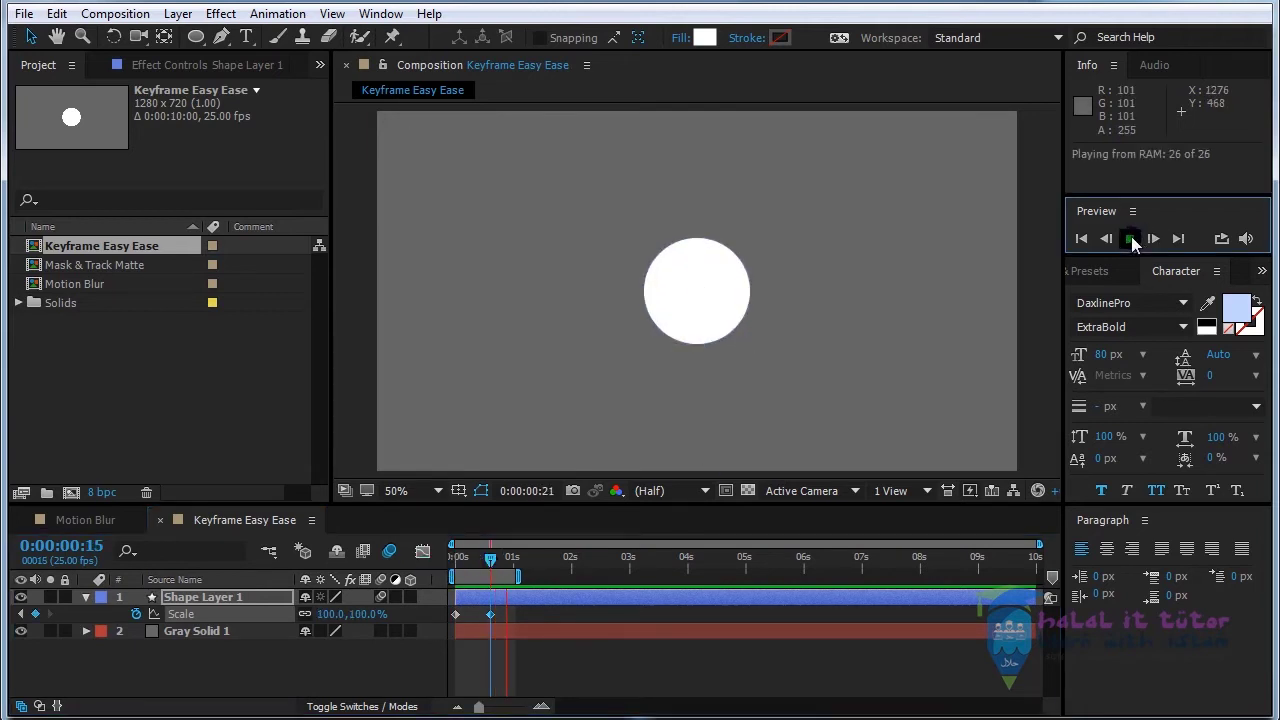
pyautogui.click(1131, 241)
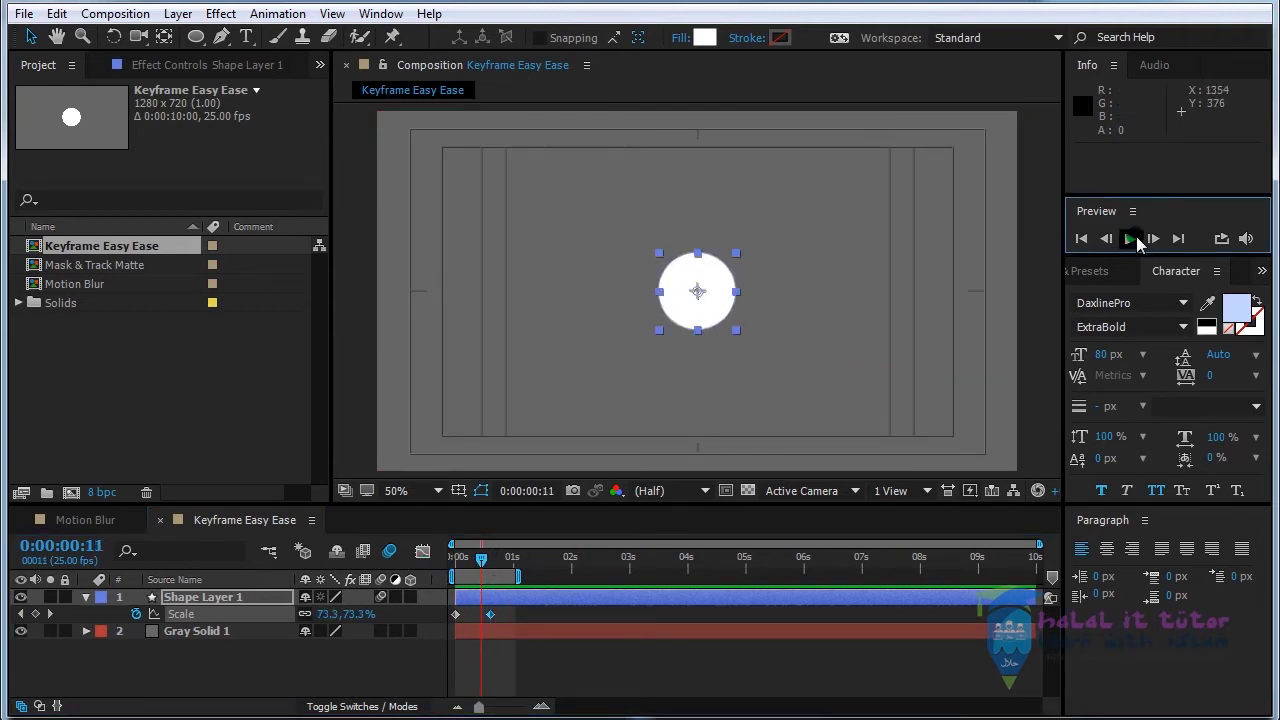
pyautogui.click(497, 614)
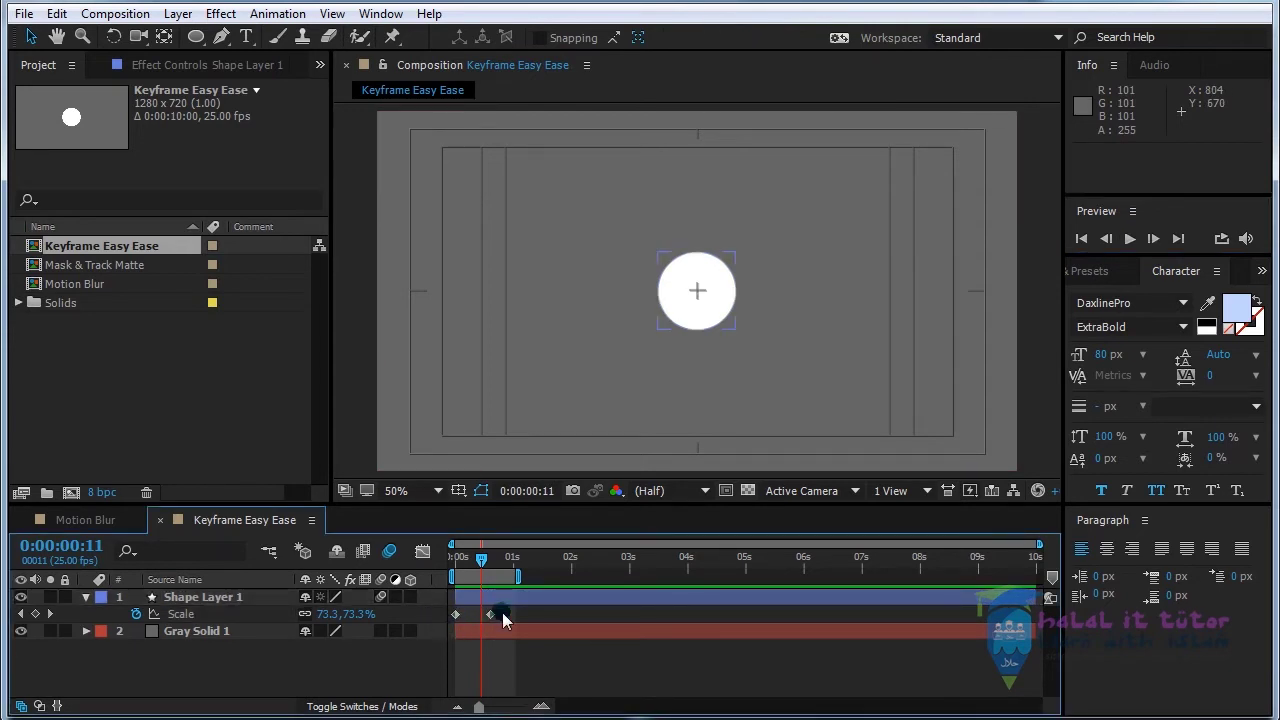
pyautogui.moveTo(502, 617); pyautogui.dragTo(449, 618)
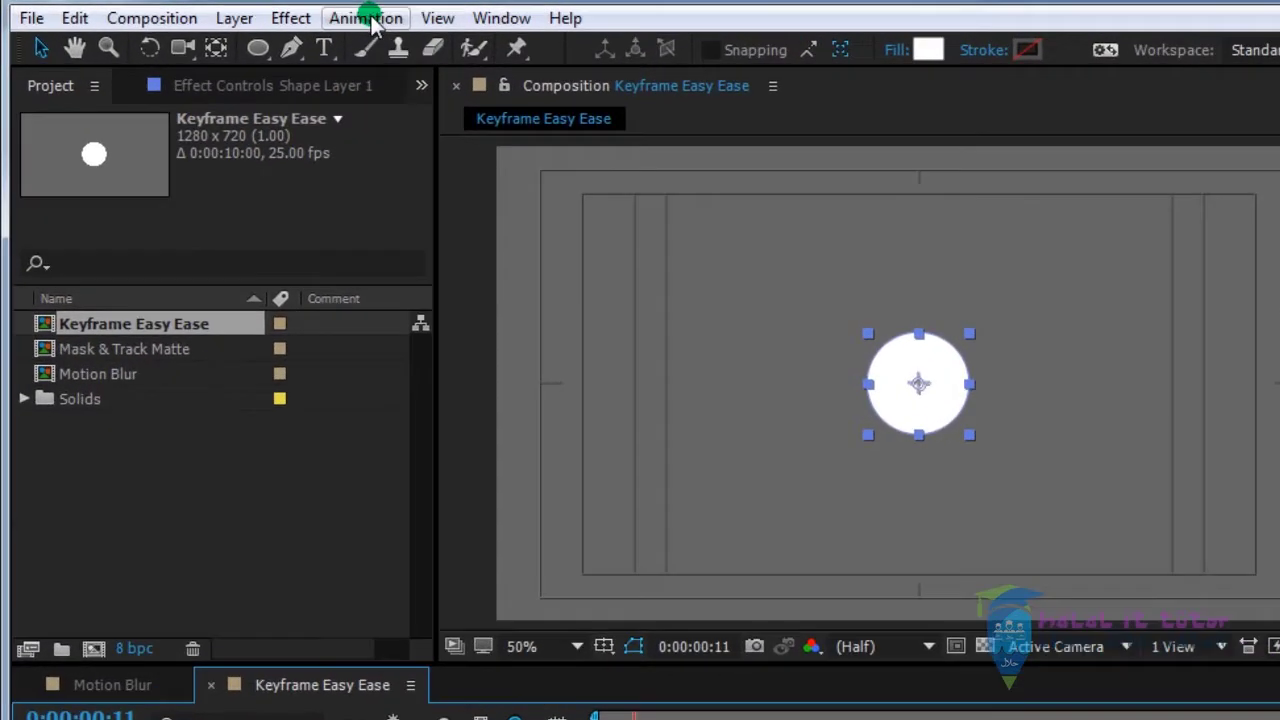
# Step: Apply Easy Ease to both selected Scale keyframes and preview the smoother circle growth
pyautogui.click(366, 18)
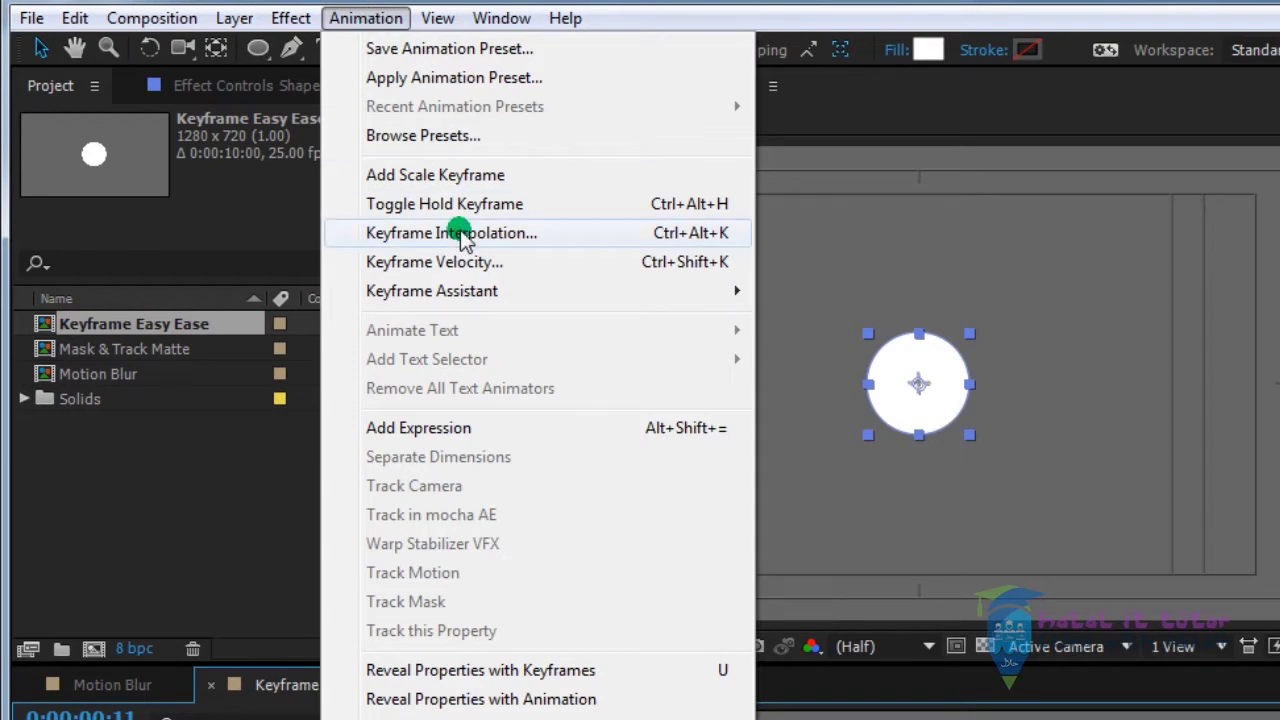
pyautogui.moveTo(416, 290)
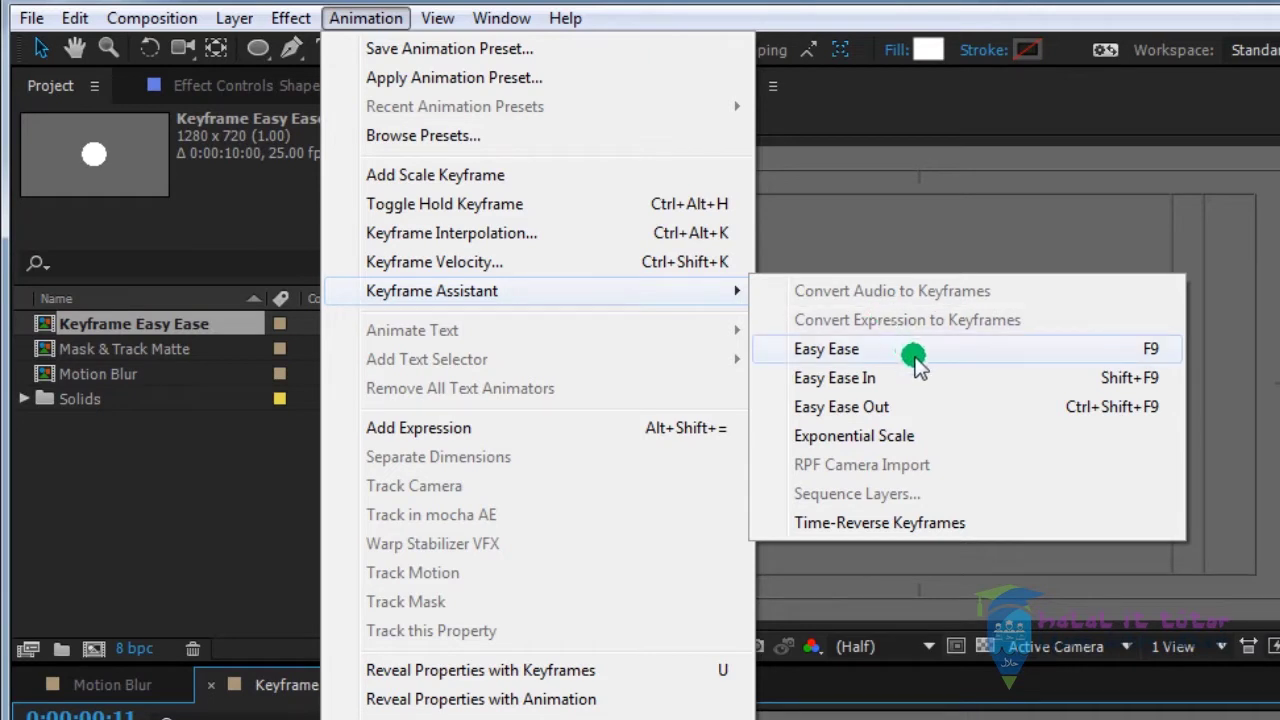
pyautogui.click(858, 360)
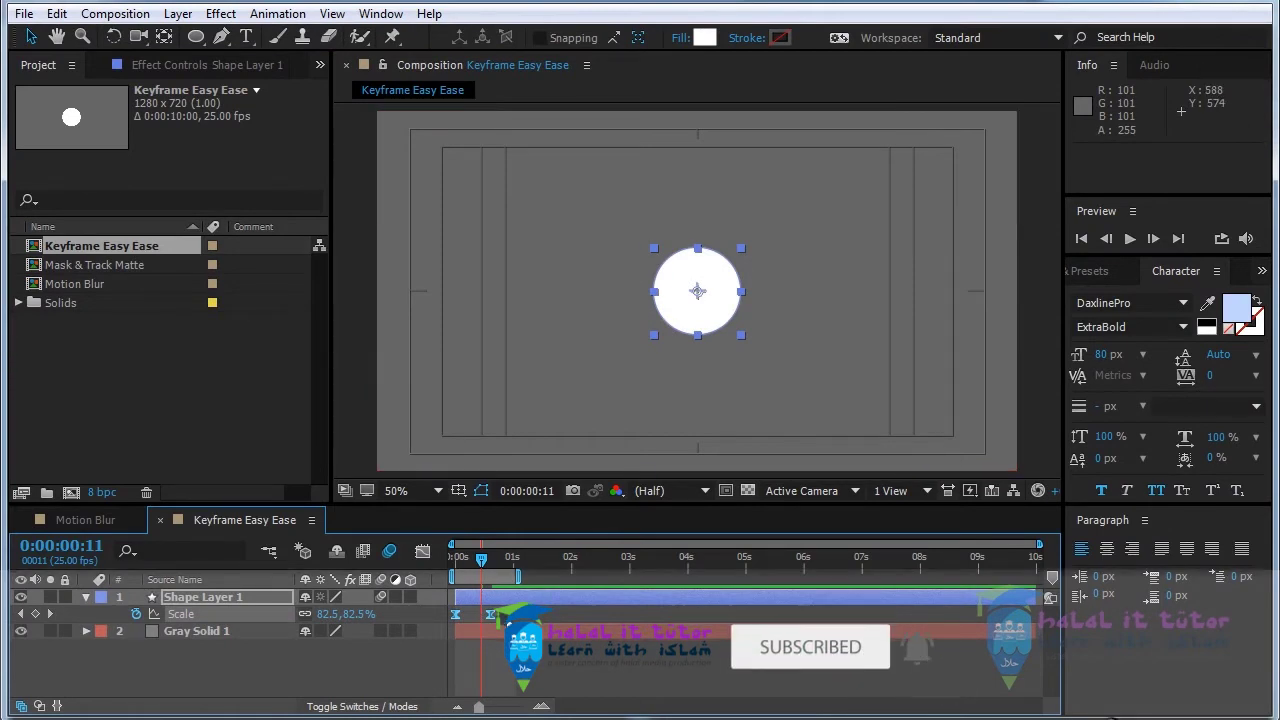
pyautogui.click(1132, 242)
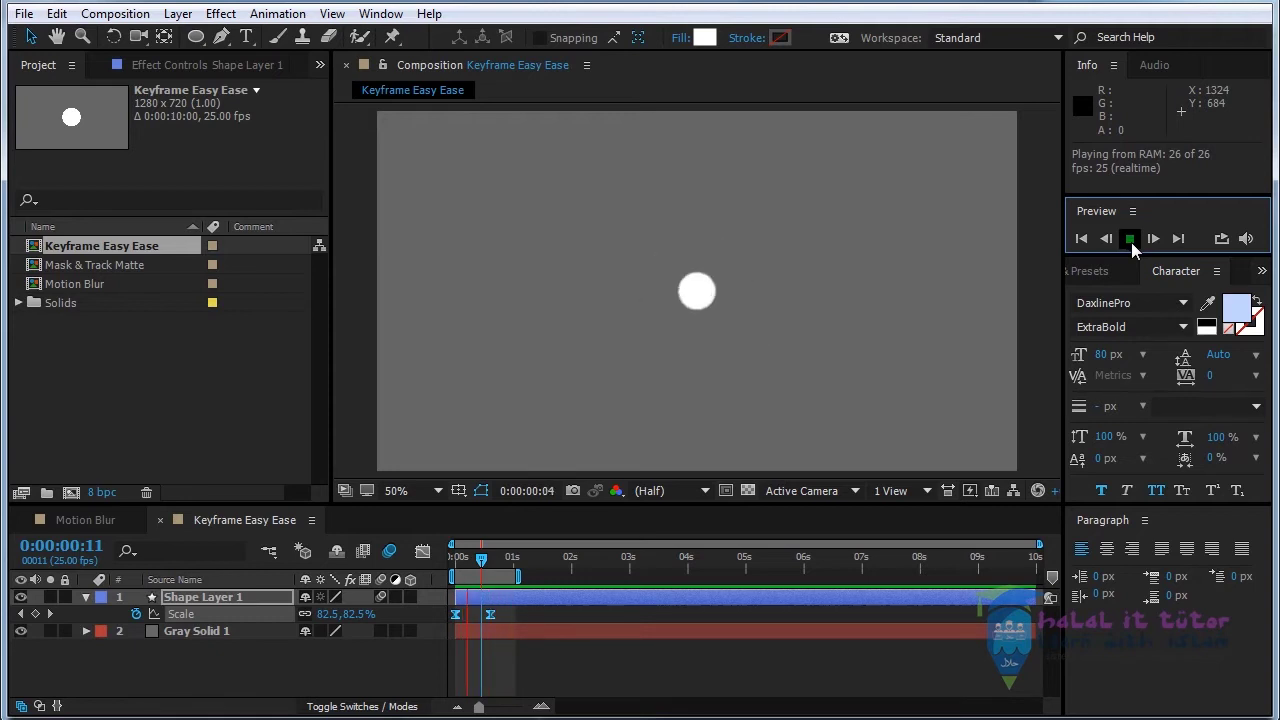
# Step: Stop the preview, scrub to the circle's full 100% scale, and maximize the Timeline panel
pyautogui.click(464, 558)
pyautogui.moveTo(476, 566)
pyautogui.mouseDown()
pyautogui.moveTo(500, 569)
pyautogui.moveTo(449, 571)
pyautogui.moveTo(497, 572)
pyautogui.mouseUp()
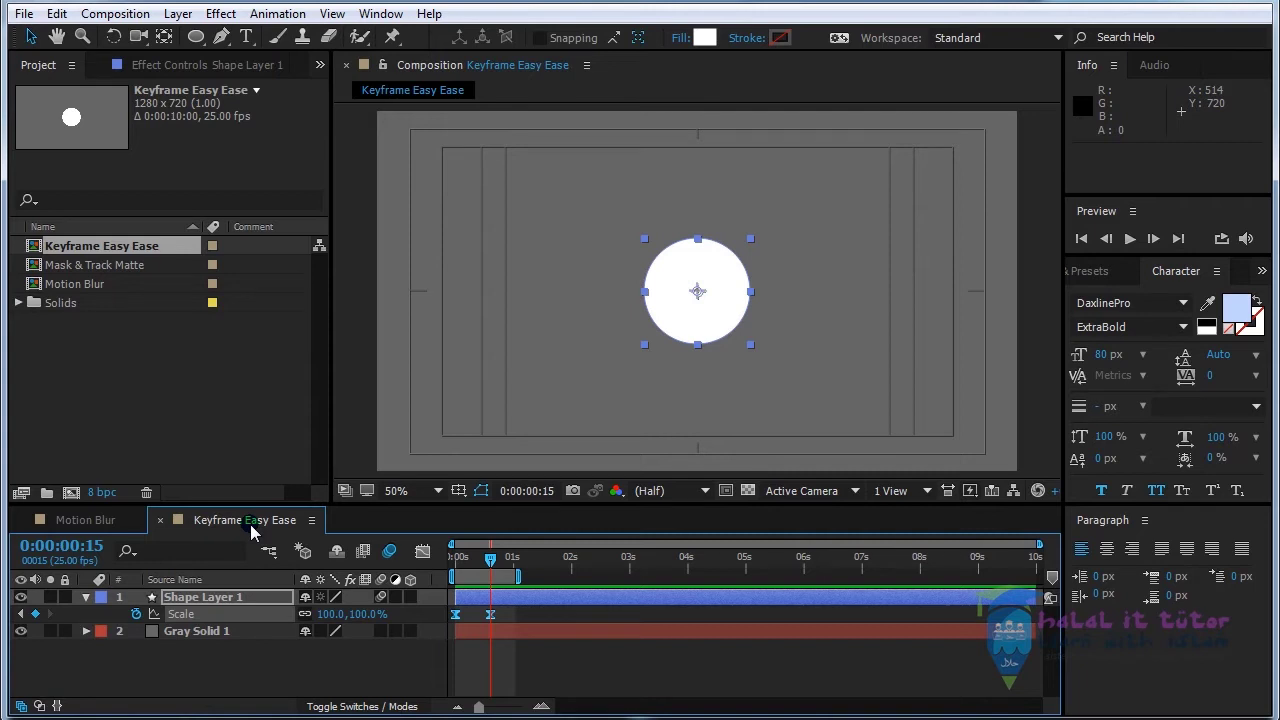
pyautogui.press('`')
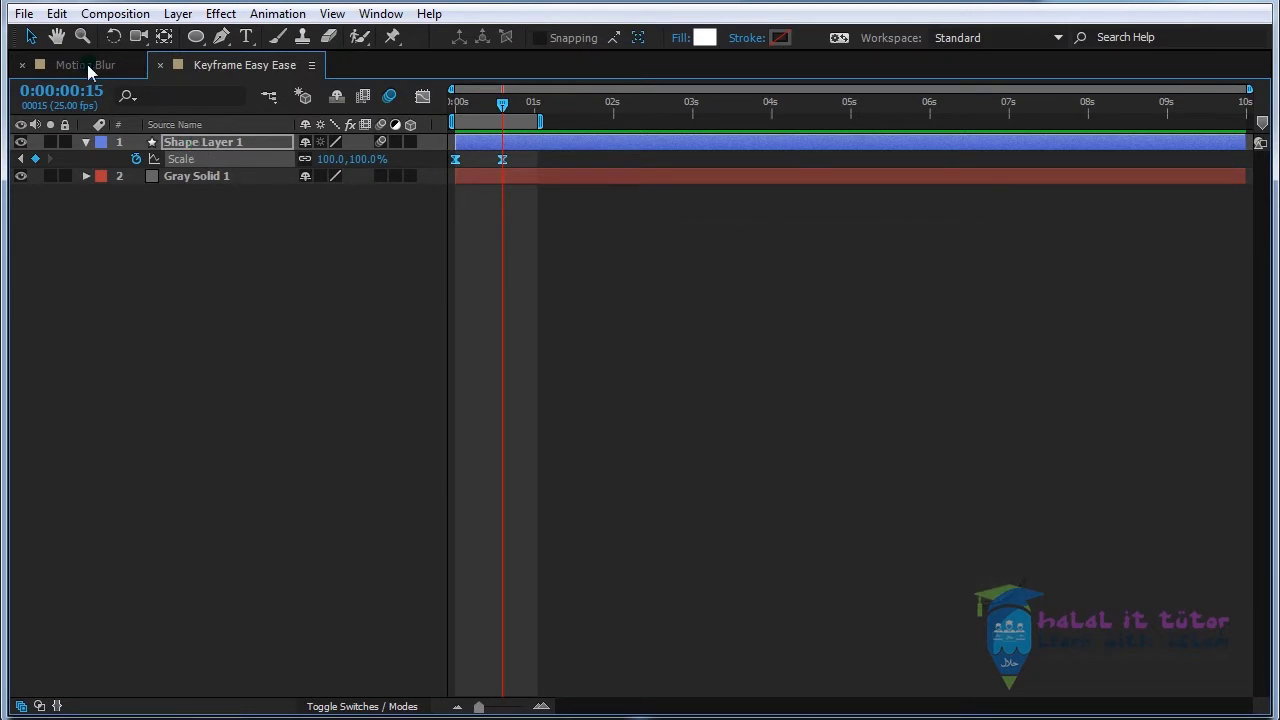
# Step: Switch between the Motion Blur and Keyframe Easy Ease comps and toggle the timeline's maximized layout
pyautogui.click(87, 64)
pyautogui.click(229, 68)
pyautogui.doubleClick(233, 67)
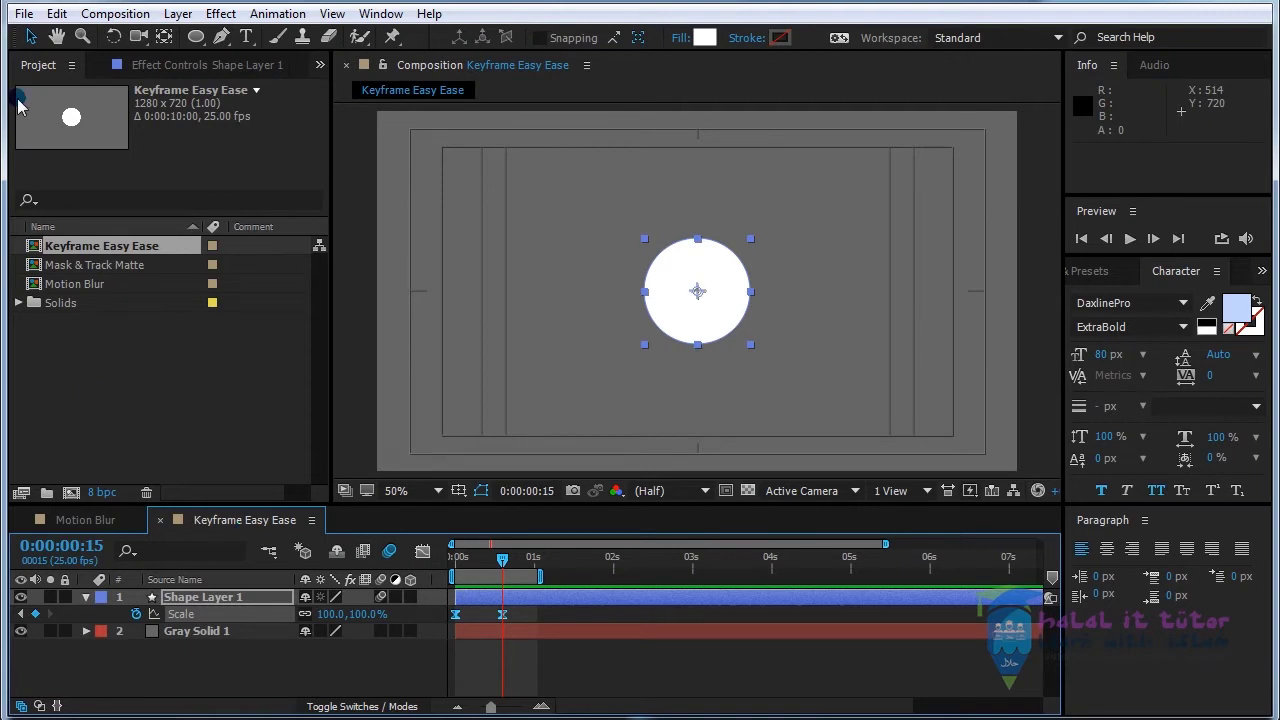
pyautogui.click(170, 364)
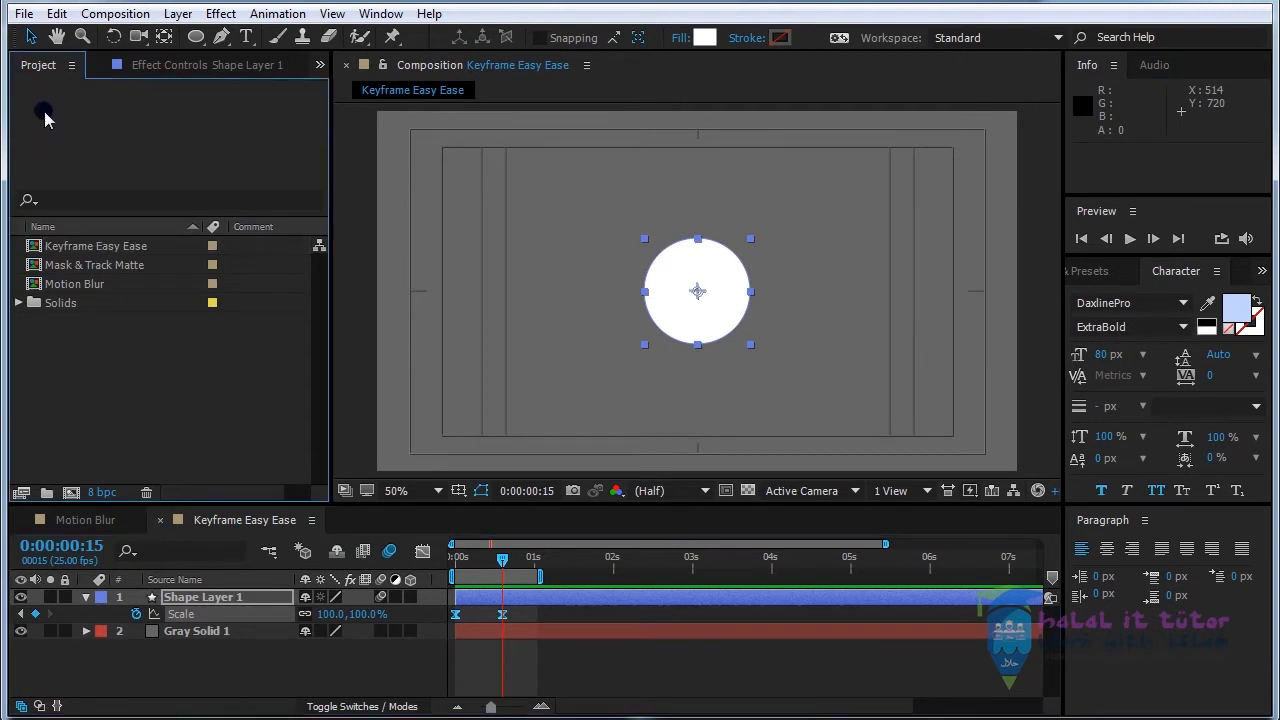
pyautogui.click(249, 523)
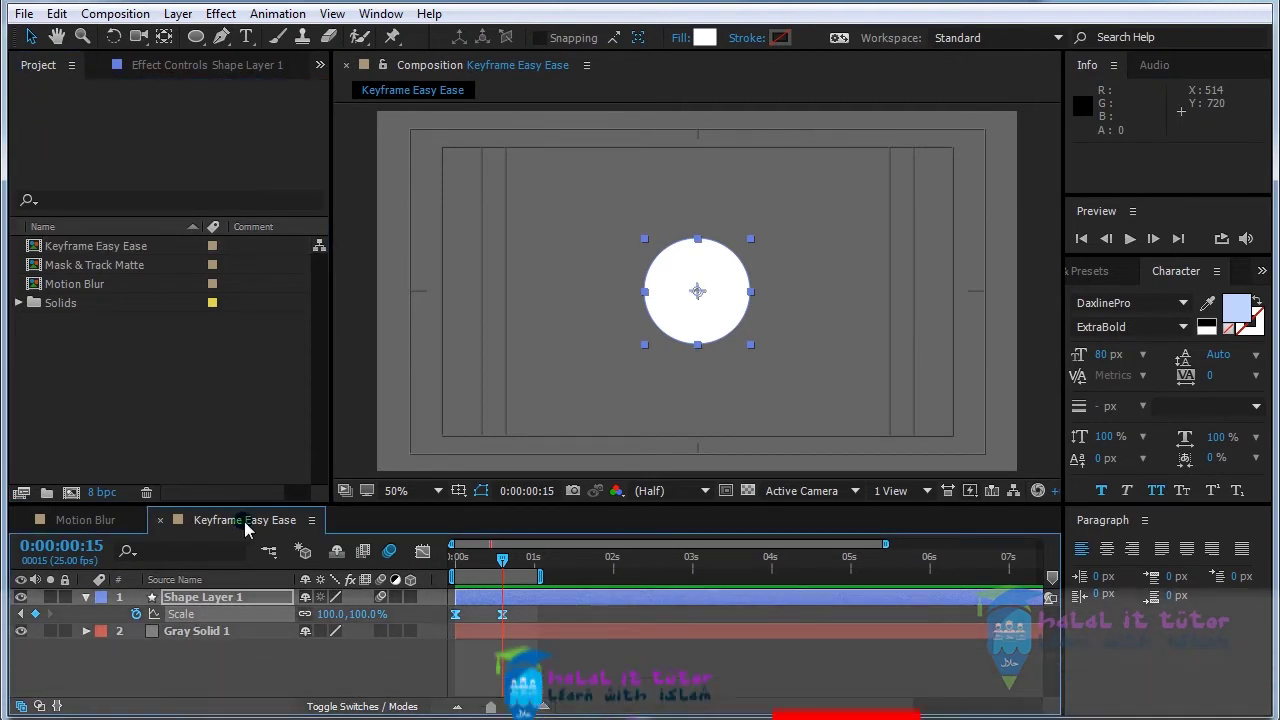
pyautogui.doubleClick(249, 523)
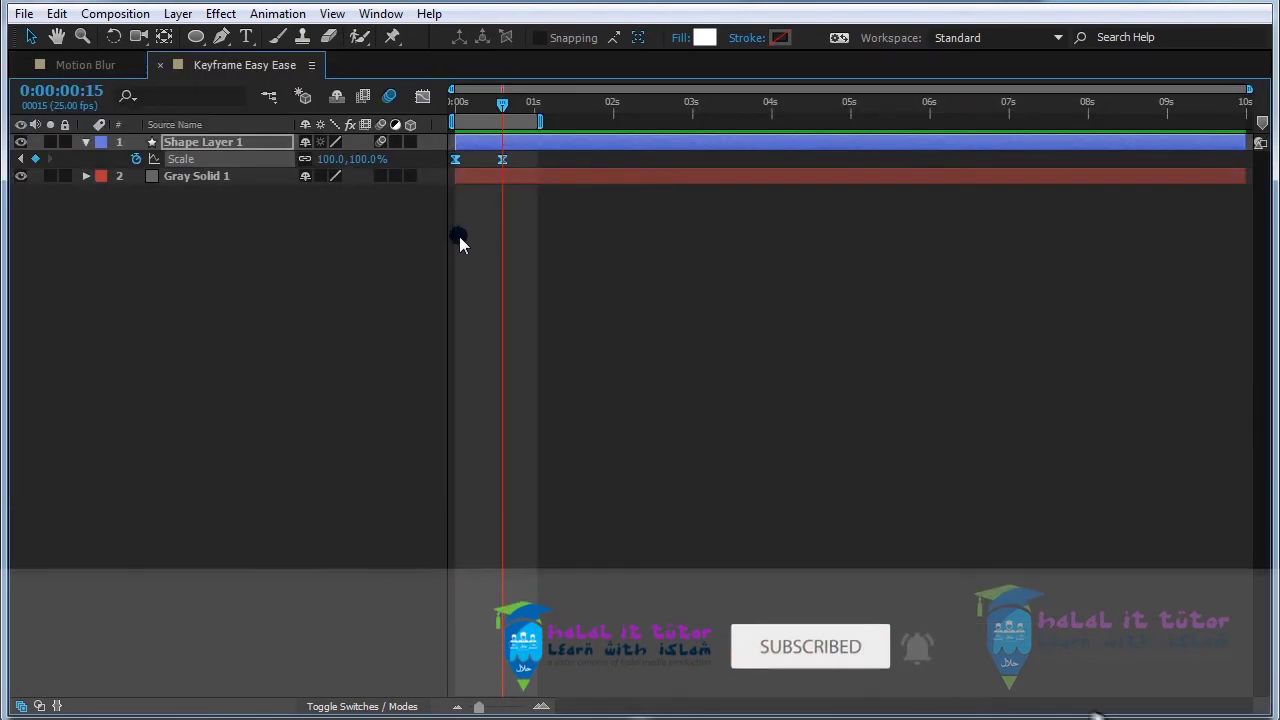
# Step: Select both Scale keyframes and bring up their Keyframe Assistant > Easy Ease context menu
pyautogui.click(527, 160)
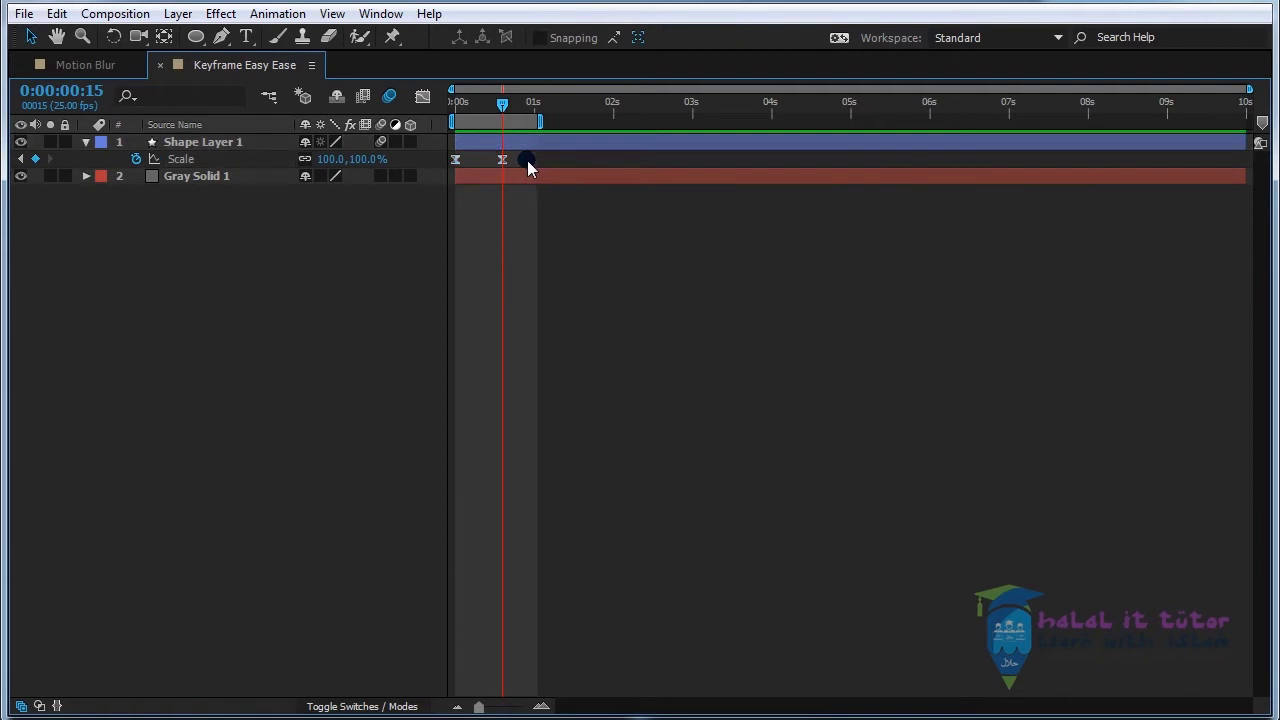
pyautogui.moveTo(447, 166); pyautogui.dragTo(528, 162)
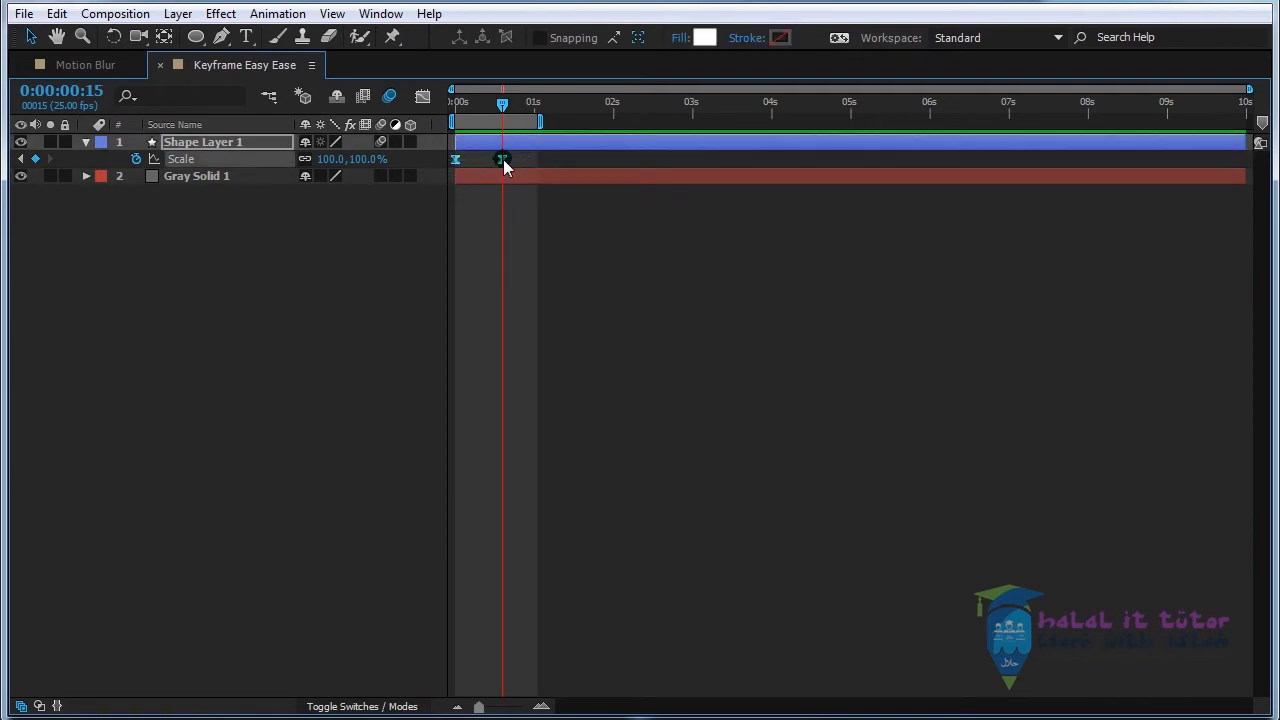
pyautogui.rightClick(503, 160)
pyautogui.moveTo(615, 408)
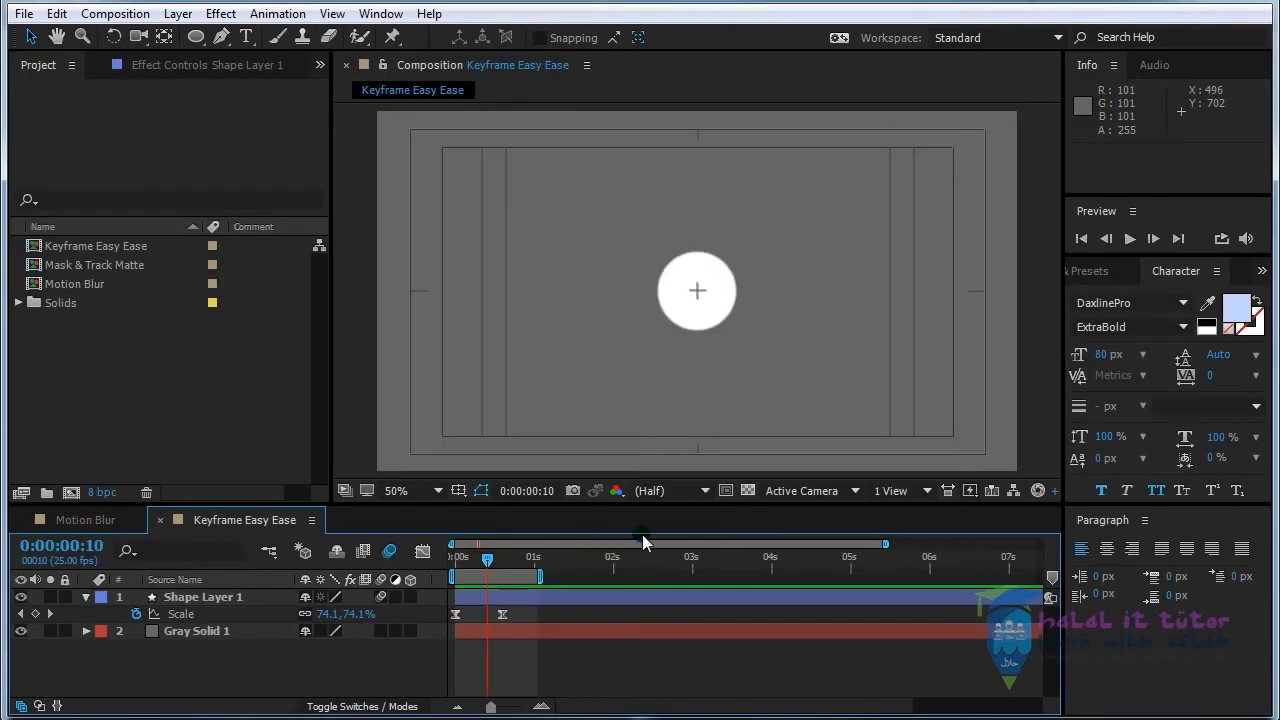
# Step: Move the final Scale keyframe from frame 15 to frame 10 and return to frame 0
pyautogui.click(487, 630)
pyautogui.click(502, 614)
pyautogui.moveTo(502, 614); pyautogui.dragTo(487, 614)
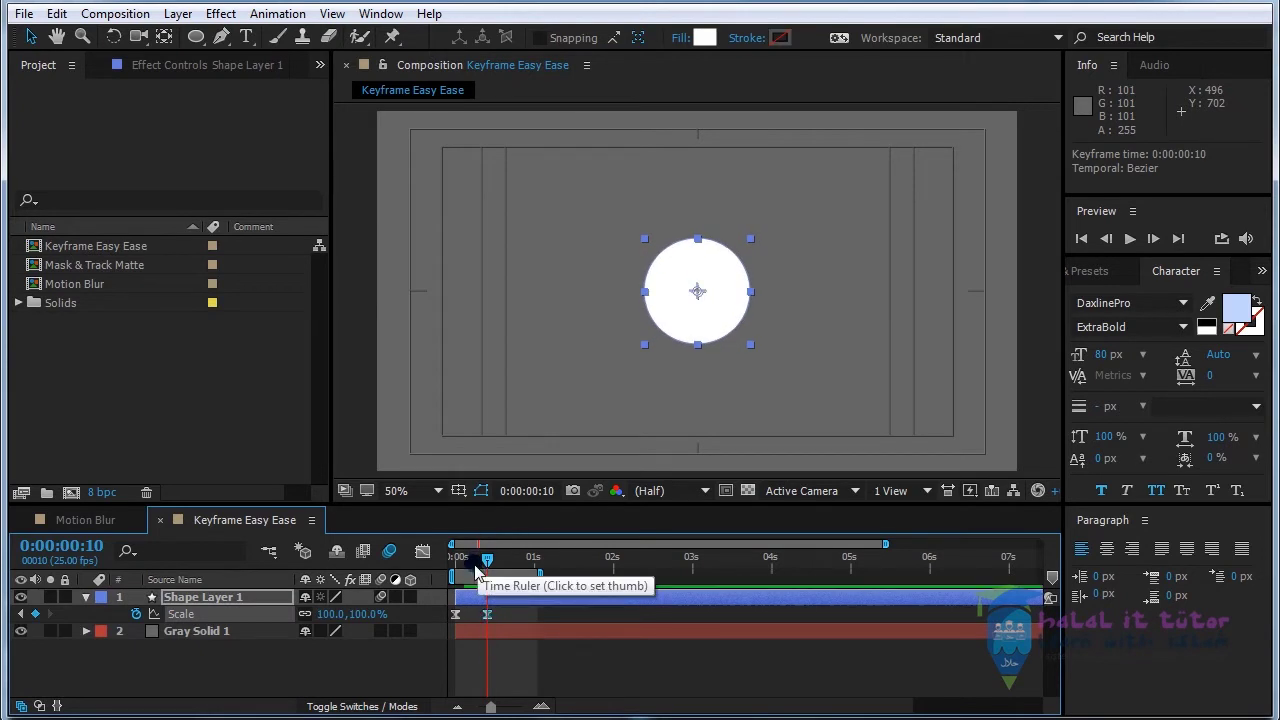
pyautogui.moveTo(487, 557); pyautogui.dragTo(443, 563)
# Step: Repeatedly preview and scrub the faster circle growth to check its timing
pyautogui.click(1133, 242)
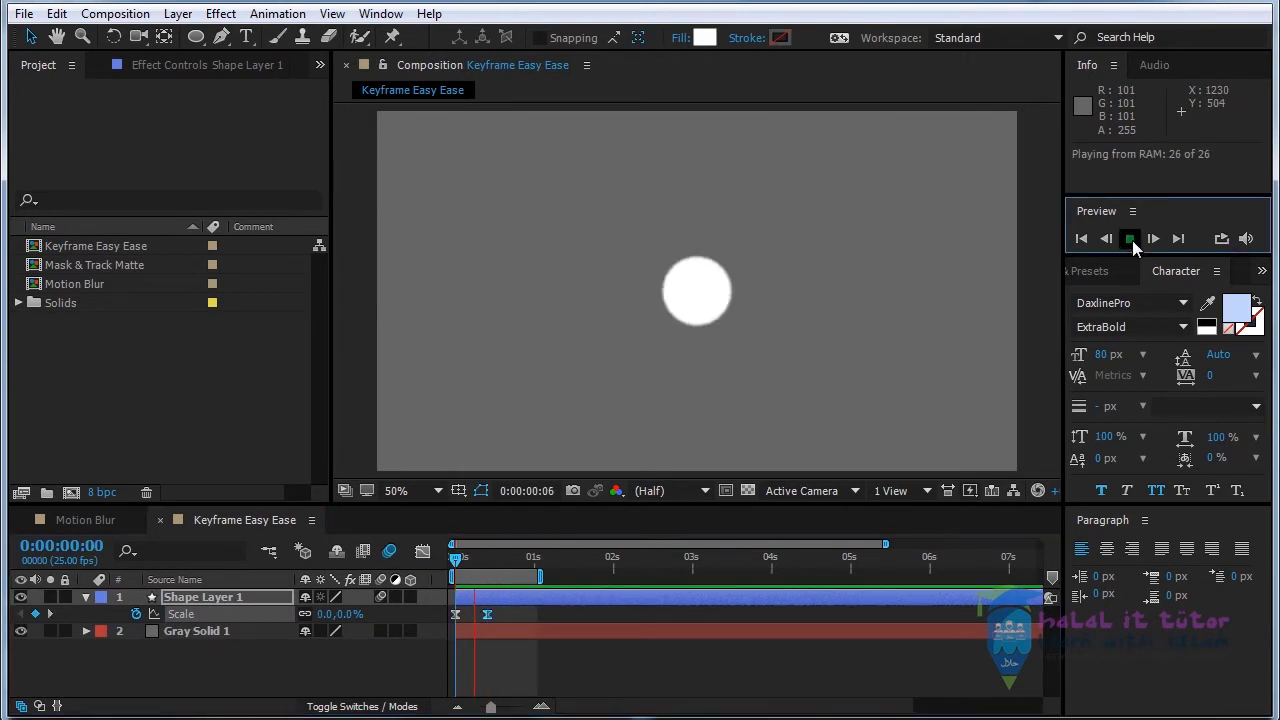
pyautogui.click(1133, 242)
pyautogui.click(1129, 239)
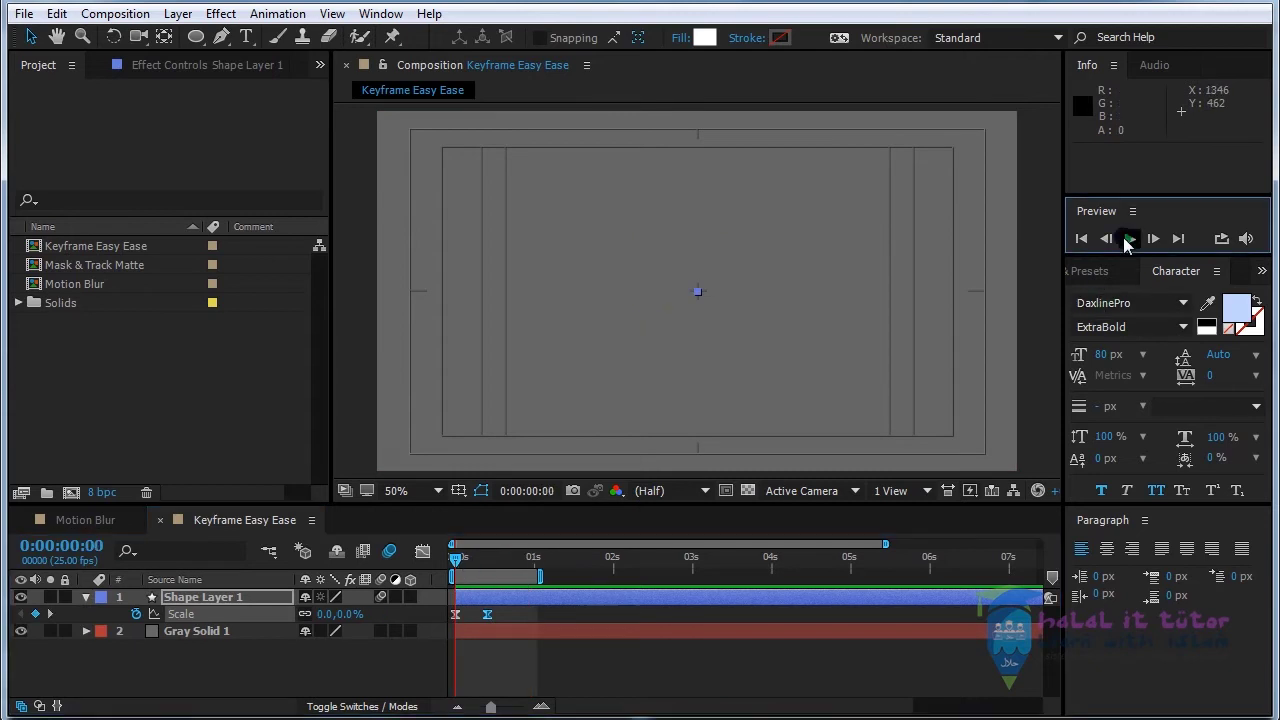
pyautogui.click(546, 475)
pyautogui.moveTo(458, 557); pyautogui.dragTo(434, 566)
pyautogui.click(1130, 240)
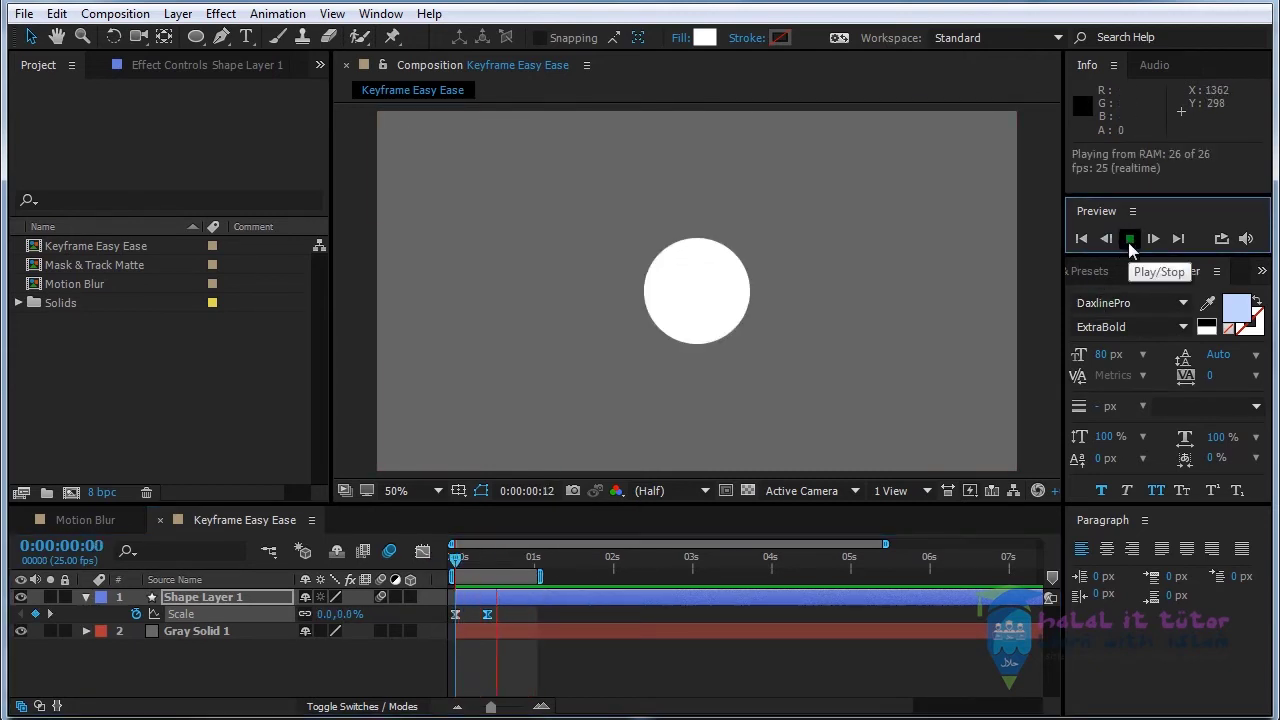
pyautogui.click(1130, 240)
pyautogui.click(1130, 242)
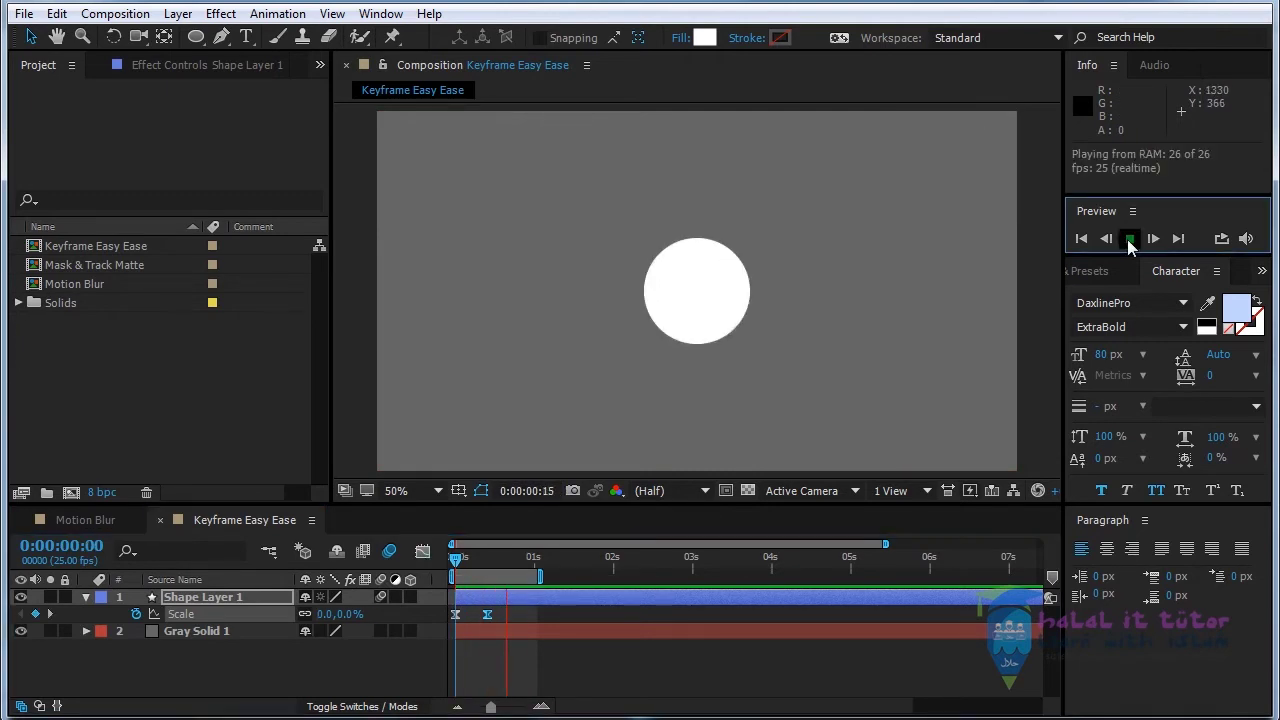
pyautogui.click(1130, 240)
# Step: Select the shape layer and scrub to frame 7 to inspect the circle mid-growth
pyautogui.click(494, 596)
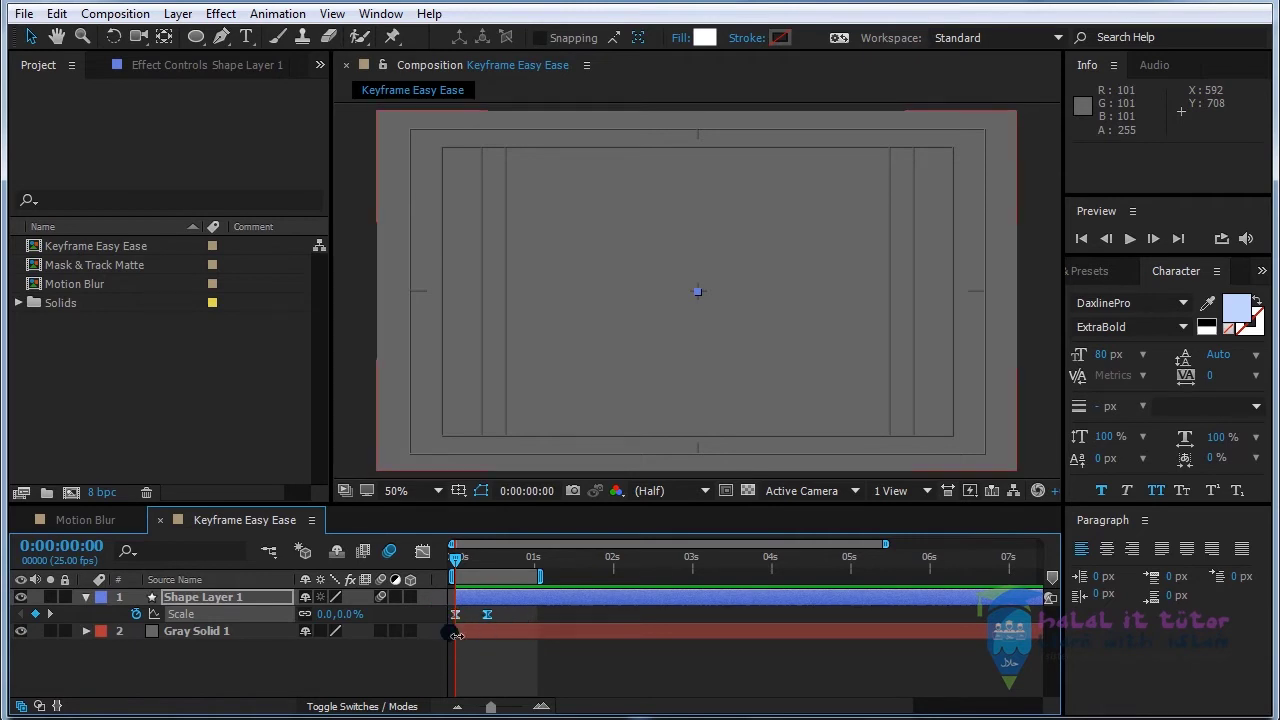
pyautogui.moveTo(456, 557); pyautogui.dragTo(490, 568)
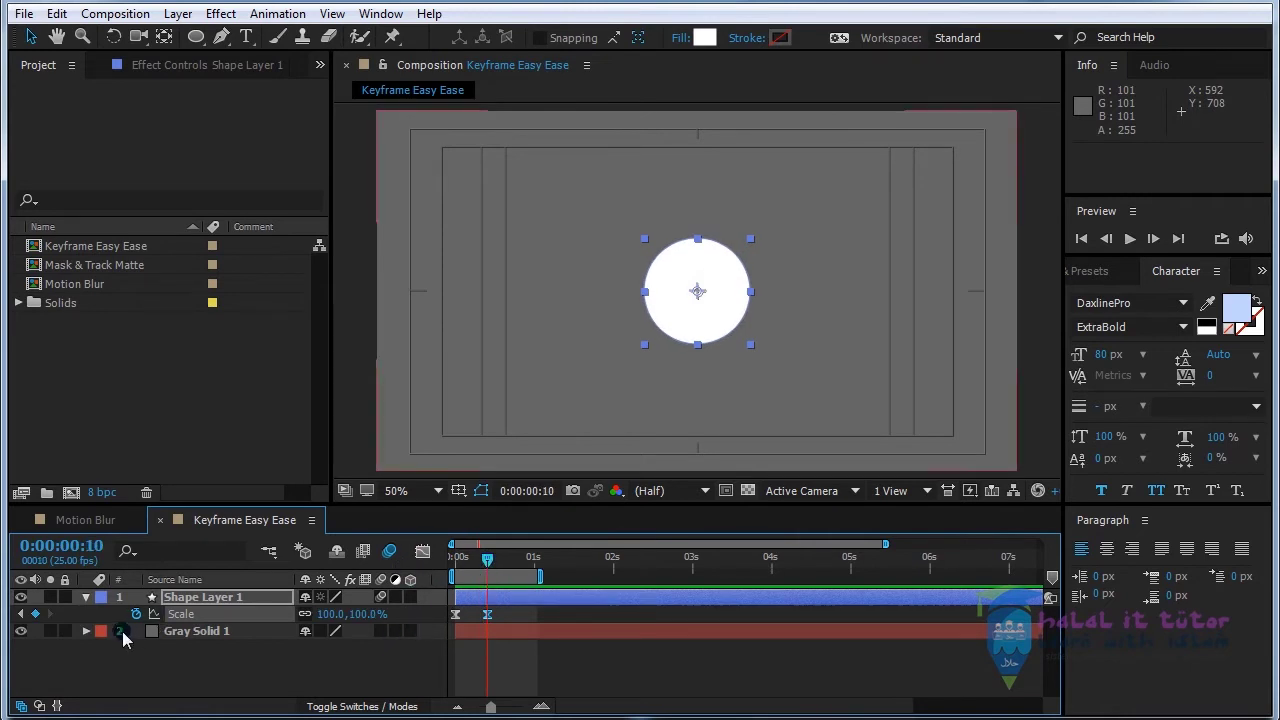
pyautogui.click(177, 614)
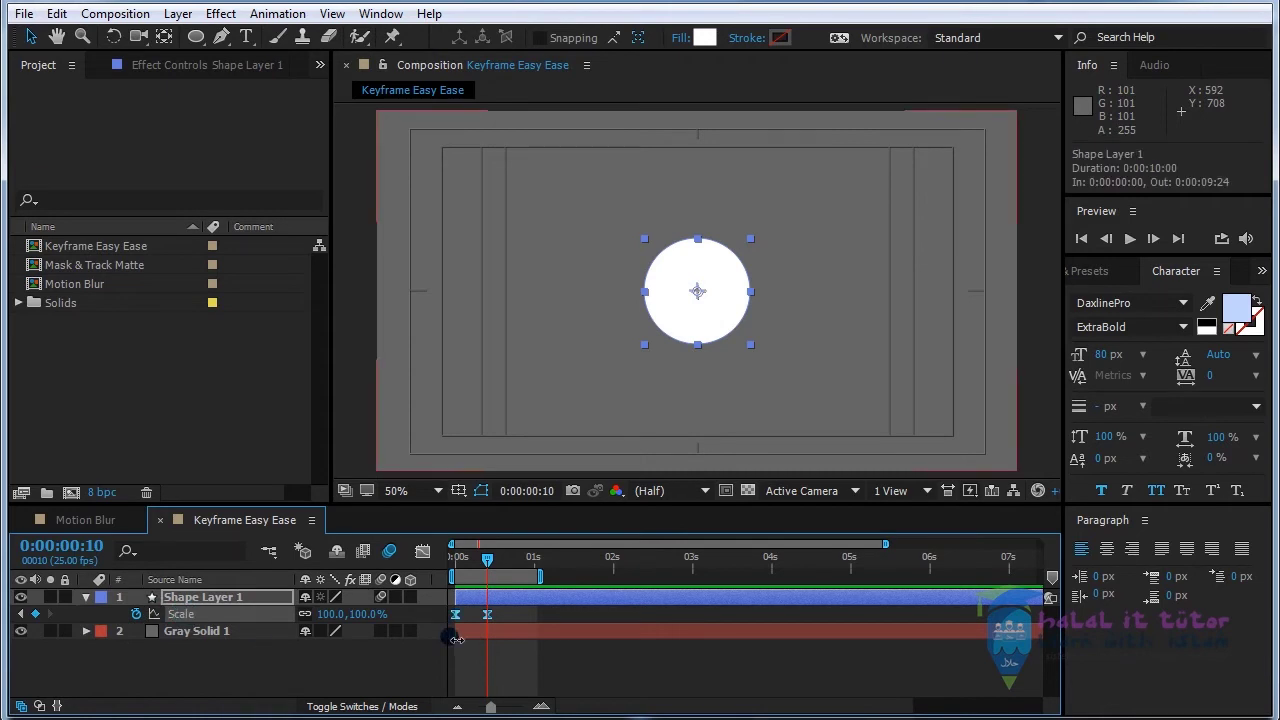
pyautogui.click(506, 623)
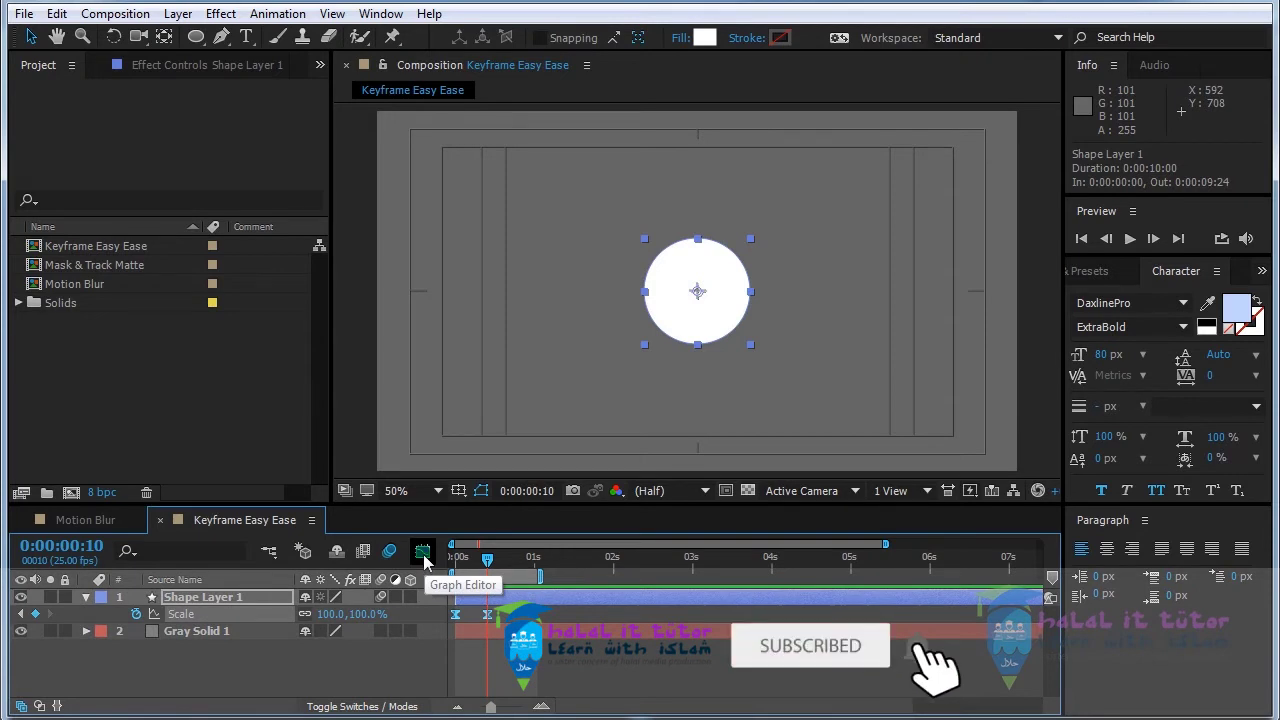
# Step: Open Shape Layer 1's Scale speed graph in a maximized Graph Editor, zoomed to the first frames
pyautogui.click(422, 553)
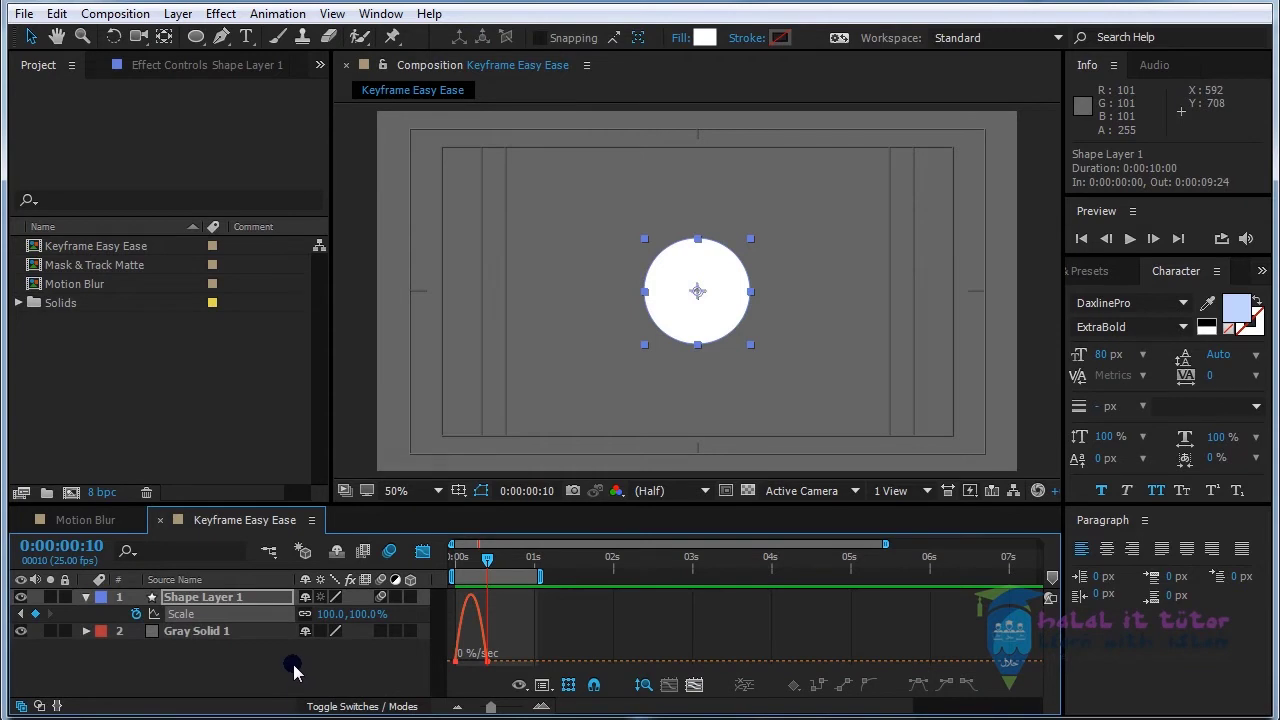
pyautogui.press('`')
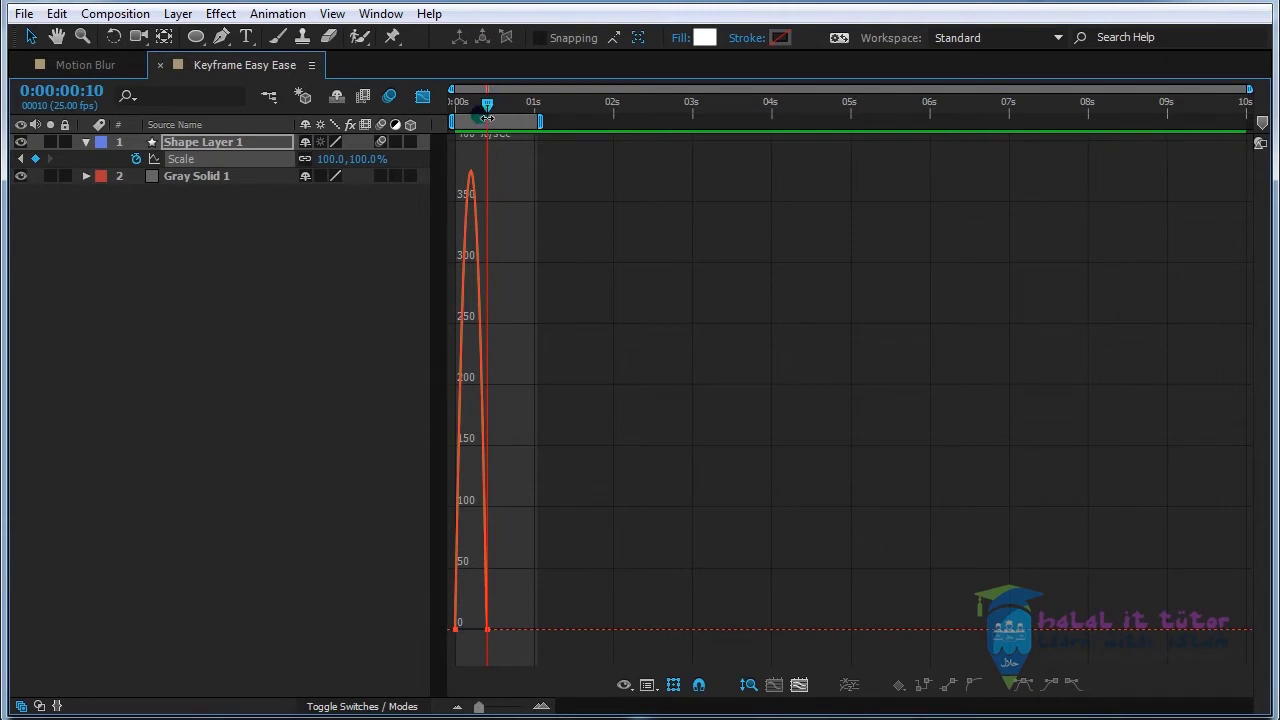
pyautogui.click(535, 574)
pyautogui.moveTo(1258, 92); pyautogui.dragTo(530, 107)
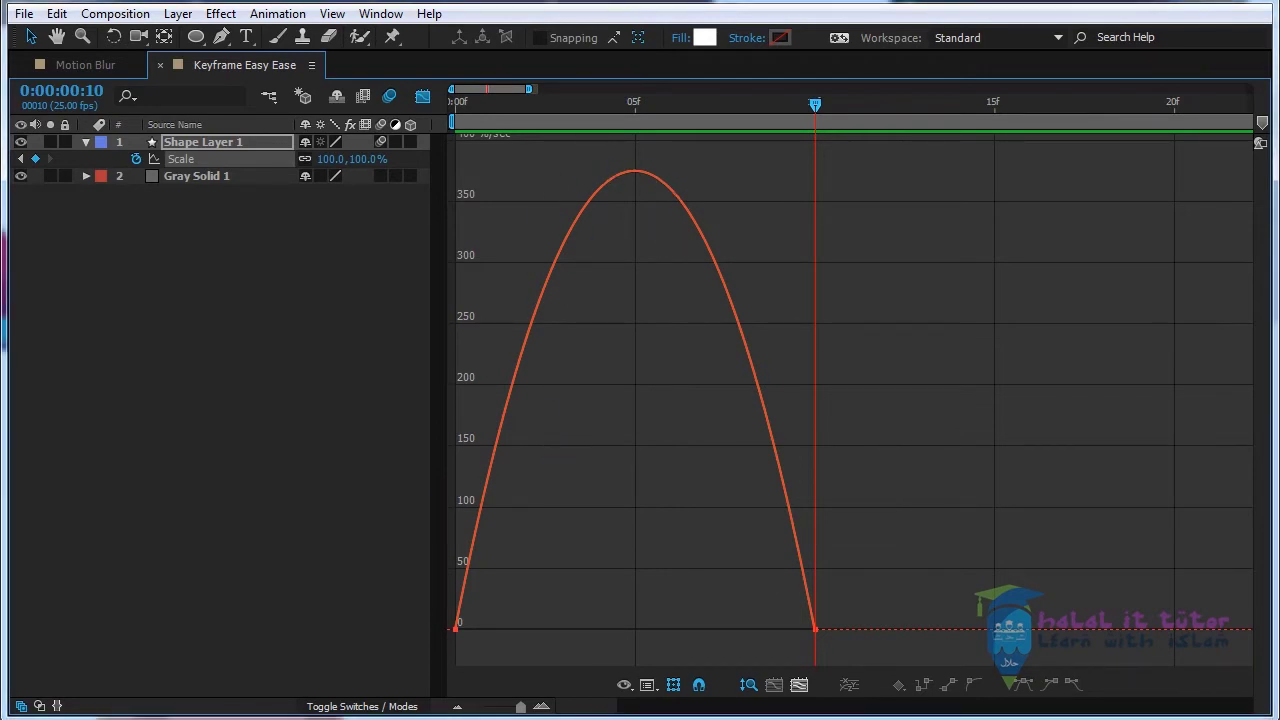
pyautogui.click(650, 690)
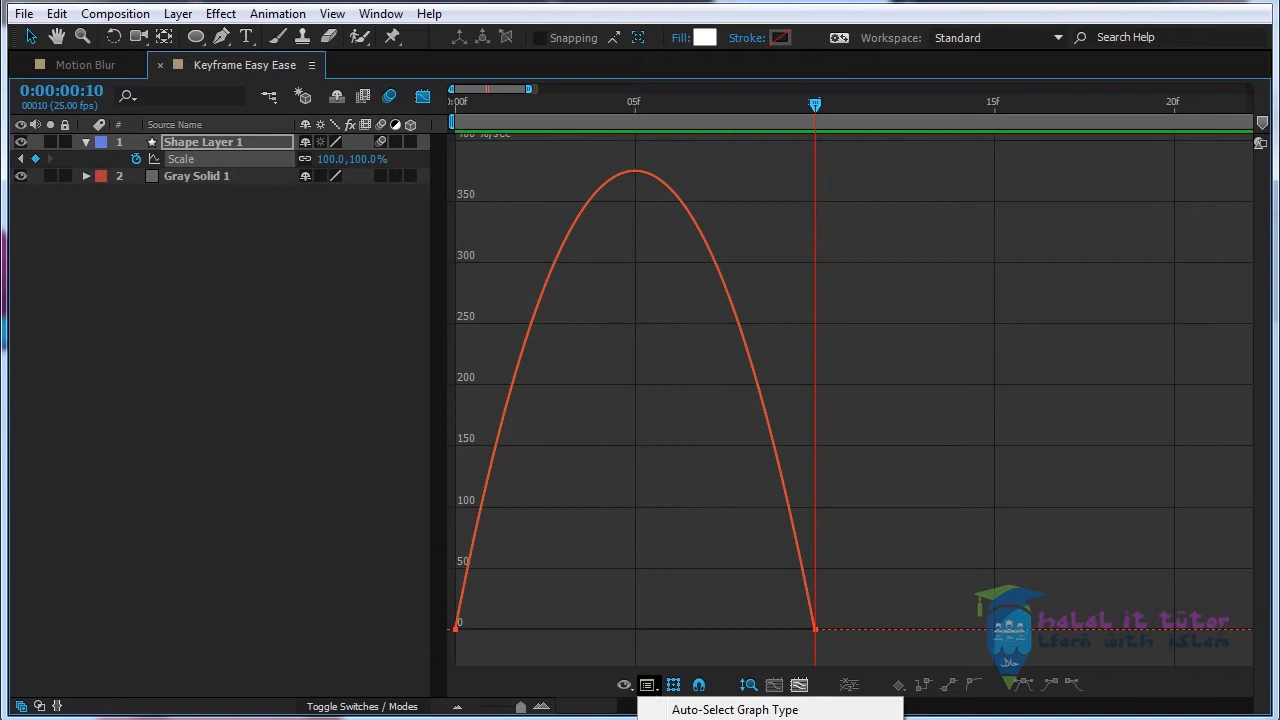
# Step: Compare value and speed graphs, then show the Scale curve zoomed out to span one second
pyautogui.click(735, 709)
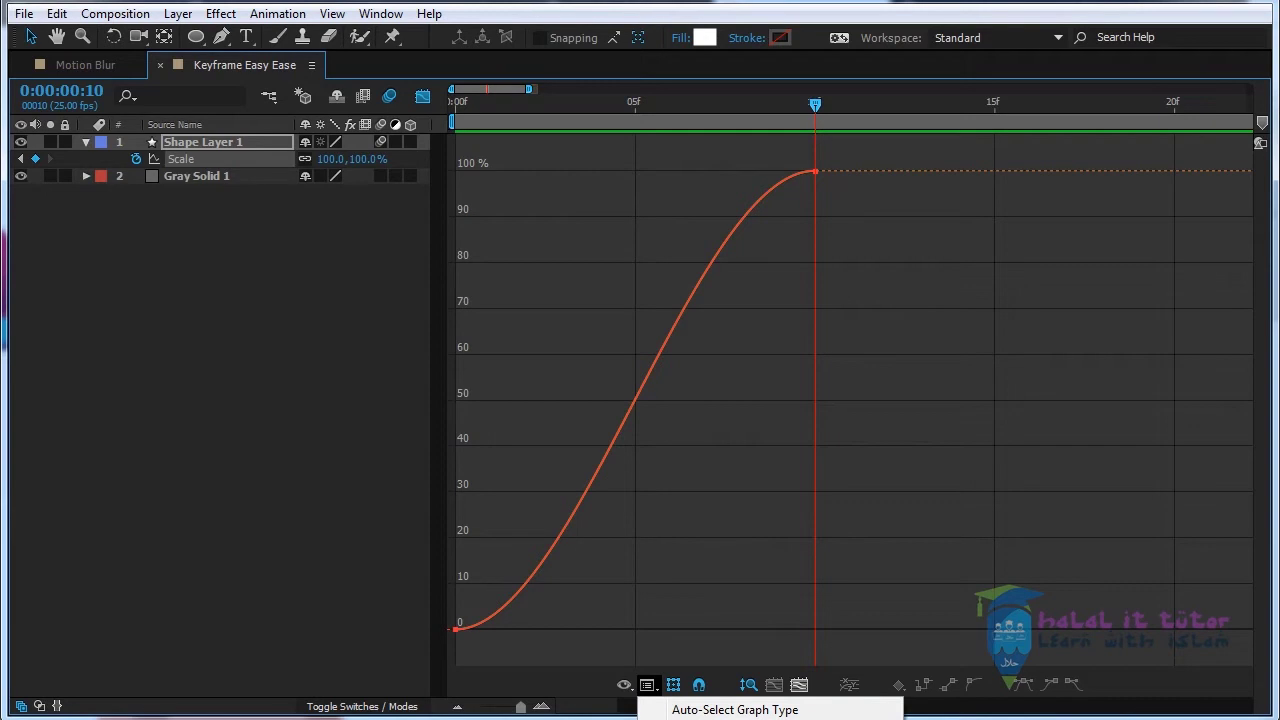
pyautogui.click(583, 389)
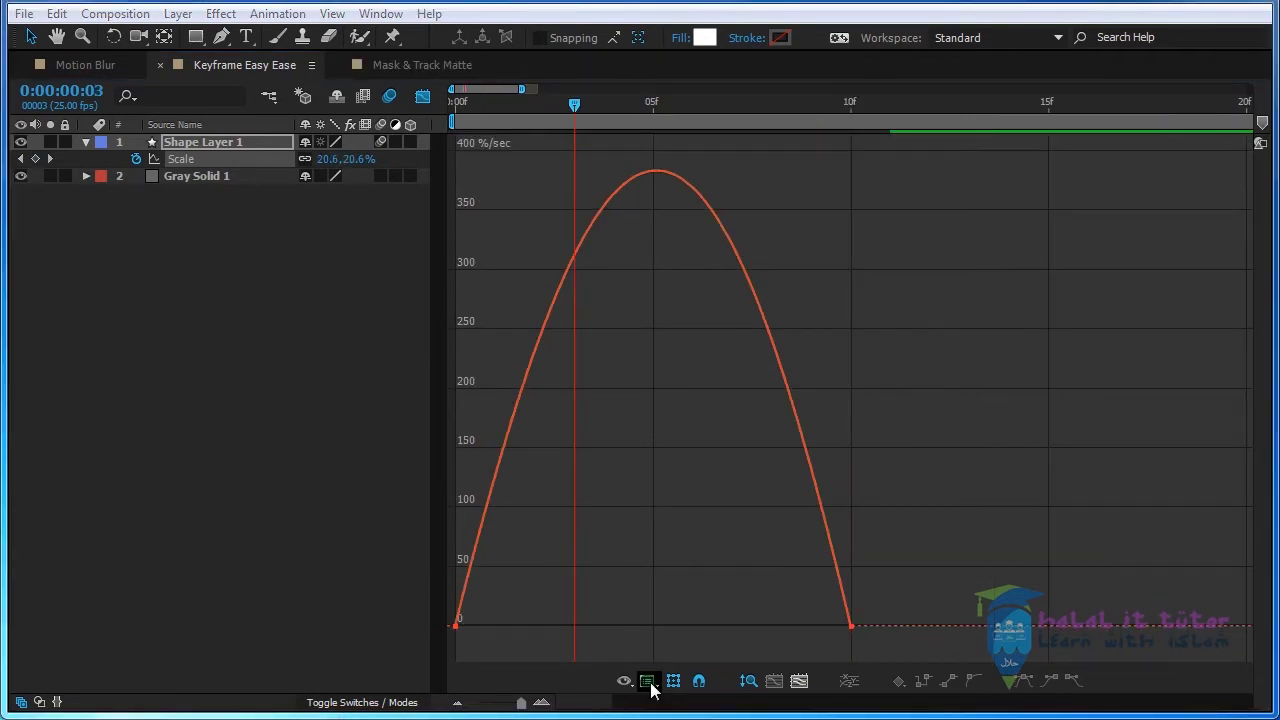
pyautogui.click(314, 520)
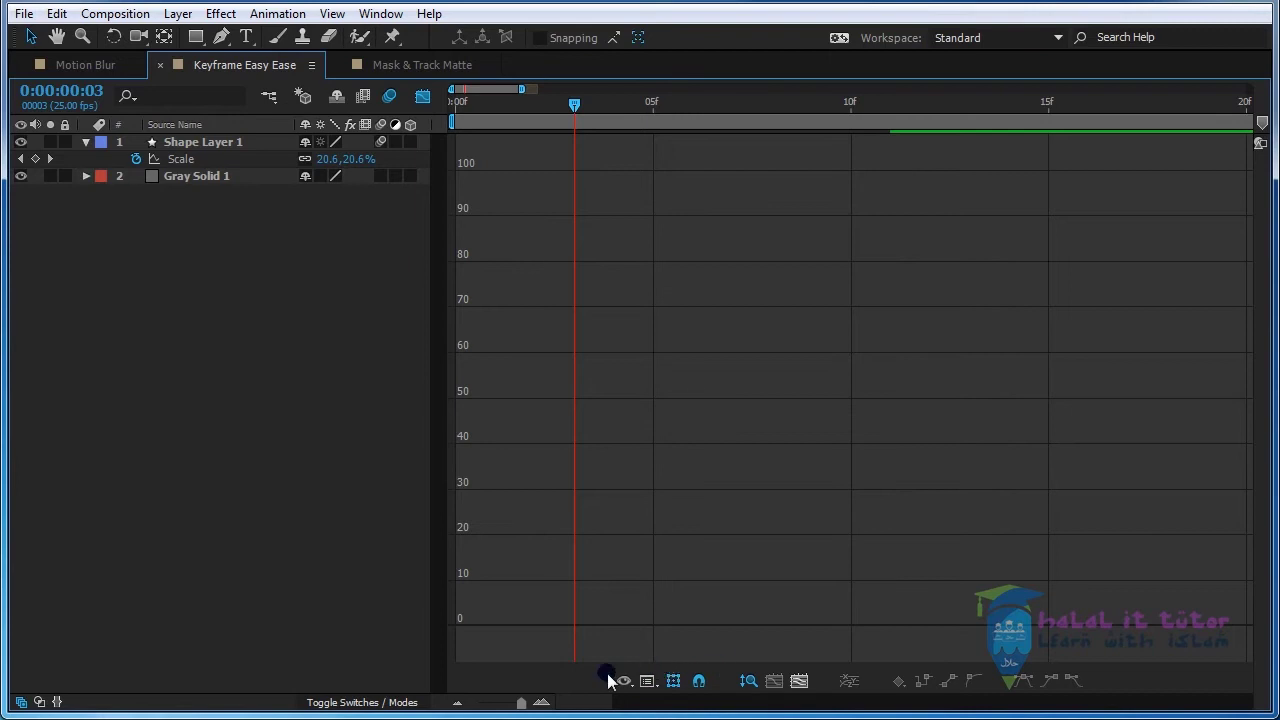
pyautogui.moveTo(694, 716); pyautogui.dragTo(683, 565)
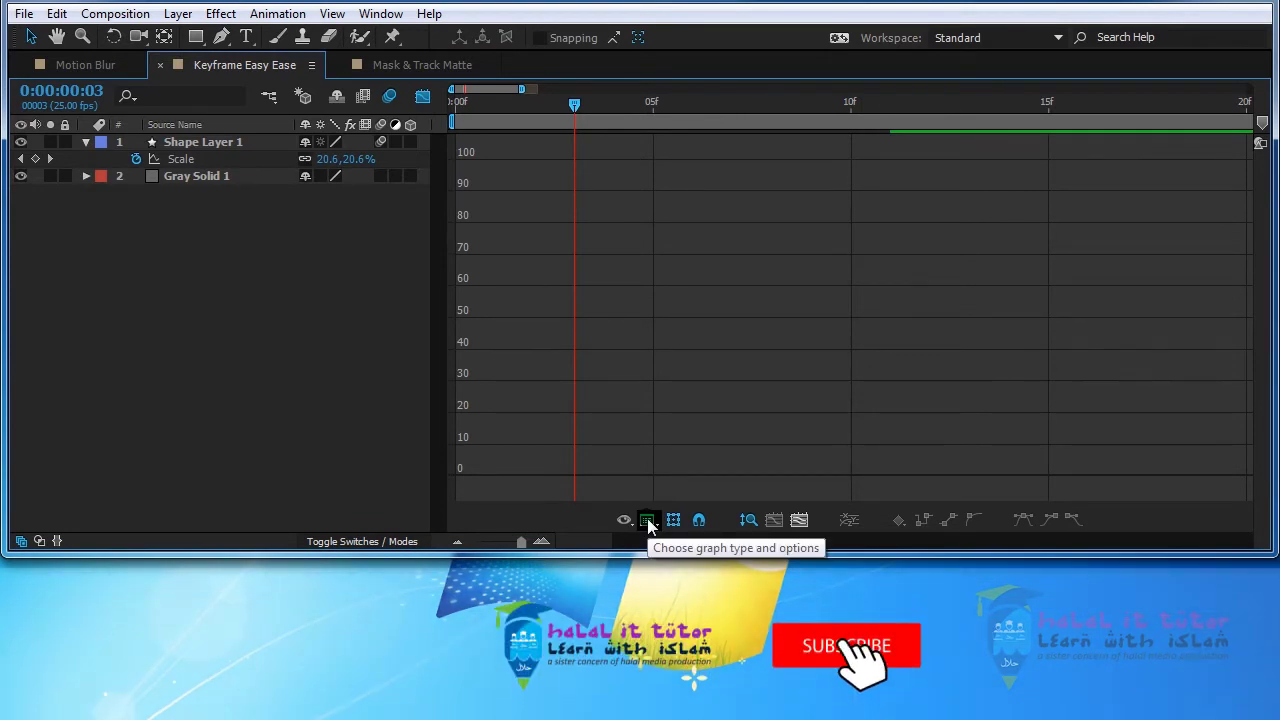
pyautogui.click(188, 160)
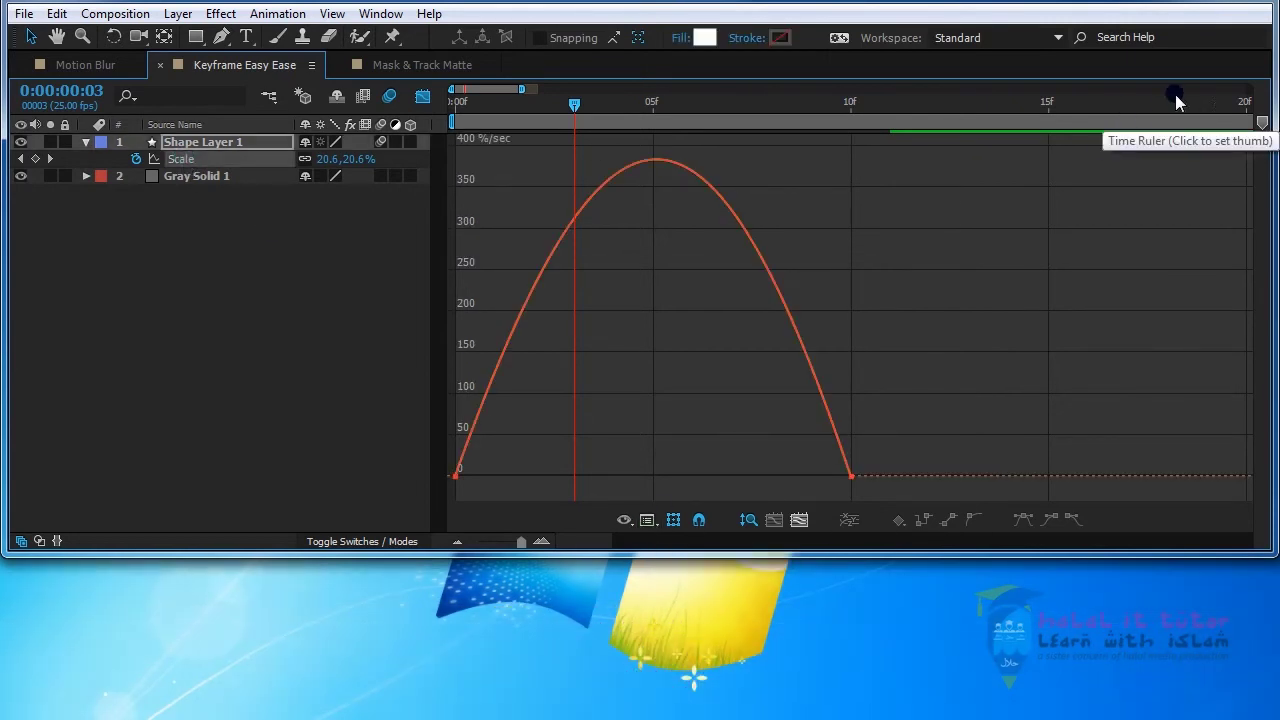
pyautogui.moveTo(521, 91)
pyautogui.mouseDown()
pyautogui.moveTo(505, 91)
pyautogui.moveTo(556, 91)
pyautogui.moveTo(540, 91)
pyautogui.mouseUp()
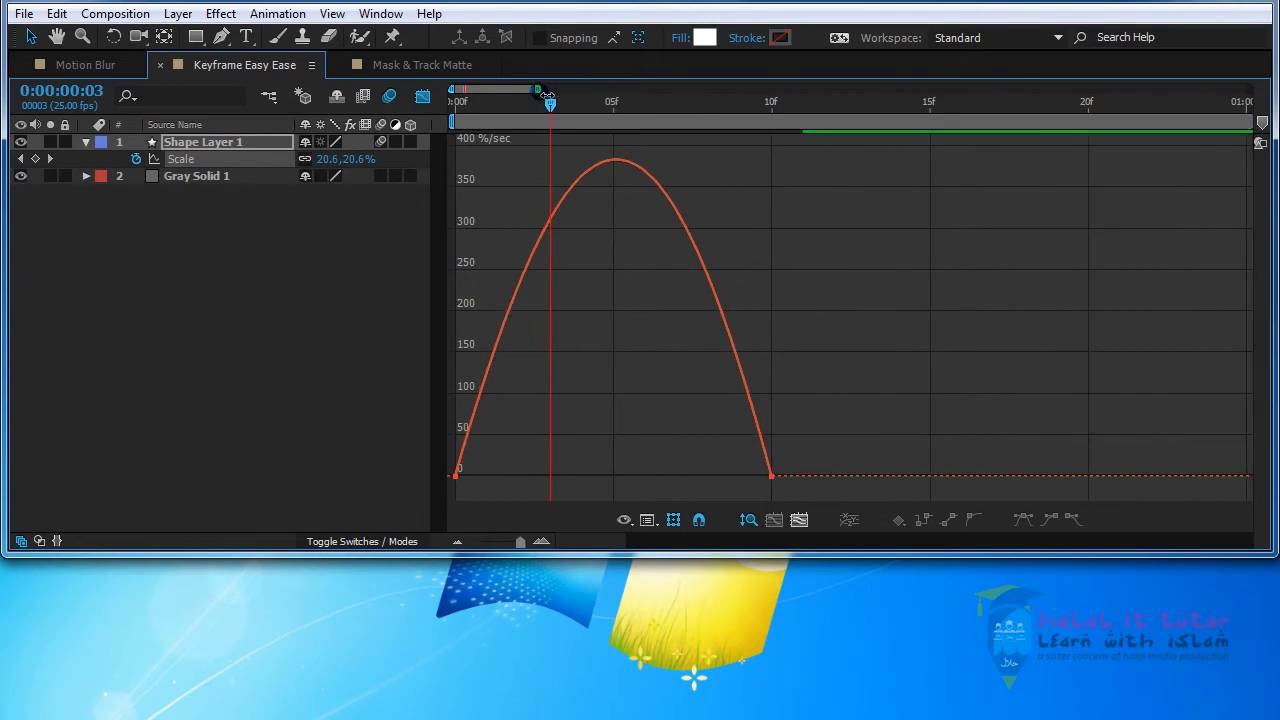
# Step: Toggle the graph type between Value and Speed, ending on Edit Value Graph
pyautogui.click(650, 522)
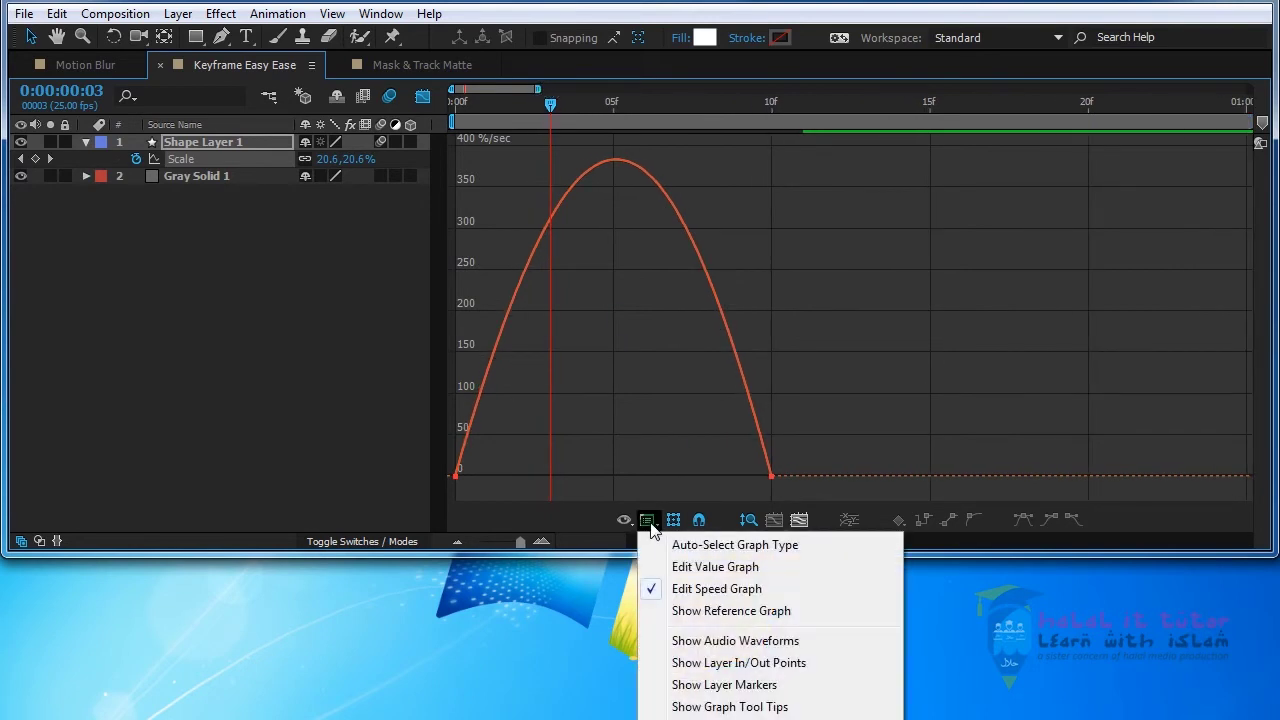
pyautogui.click(720, 567)
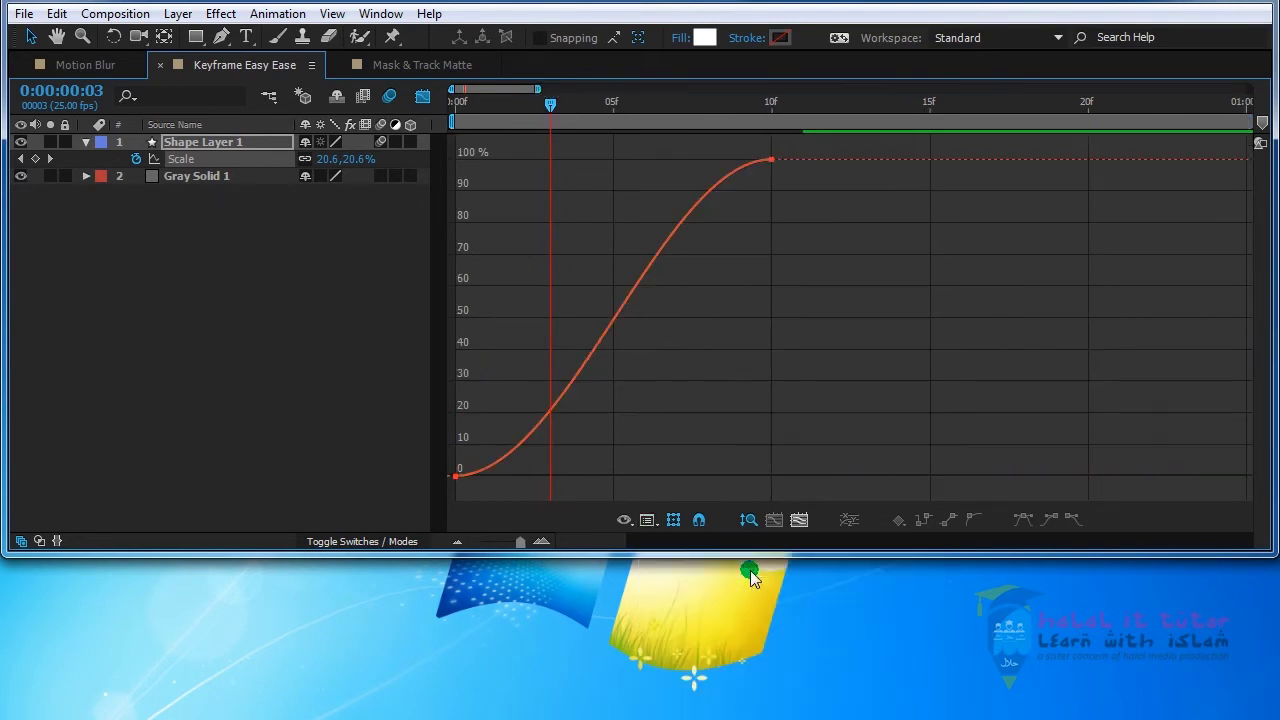
pyautogui.click(650, 522)
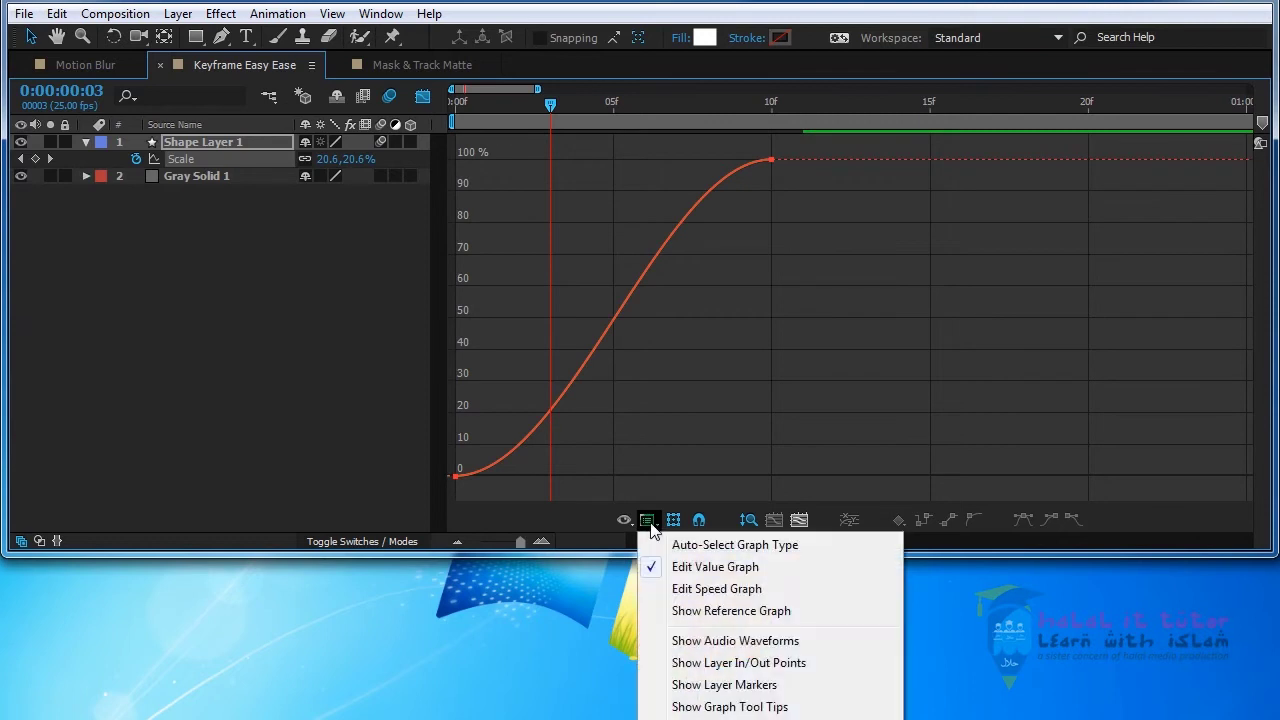
pyautogui.click(720, 589)
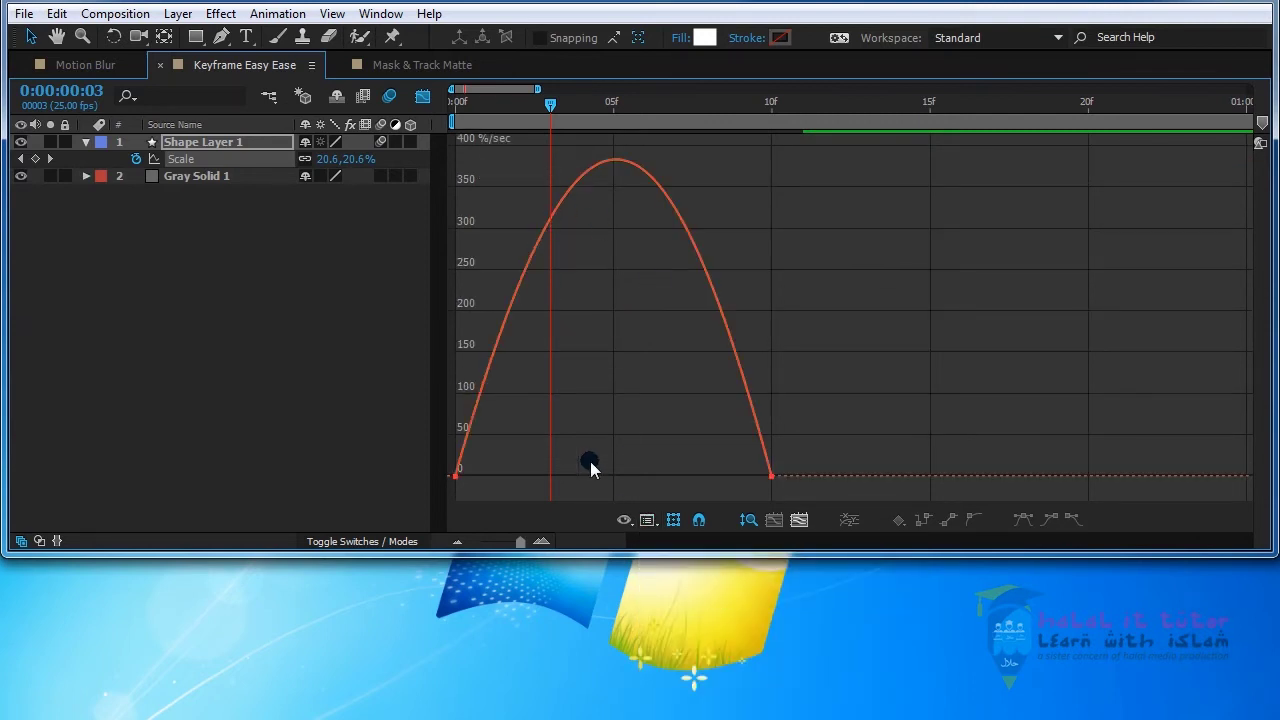
pyautogui.click(650, 522)
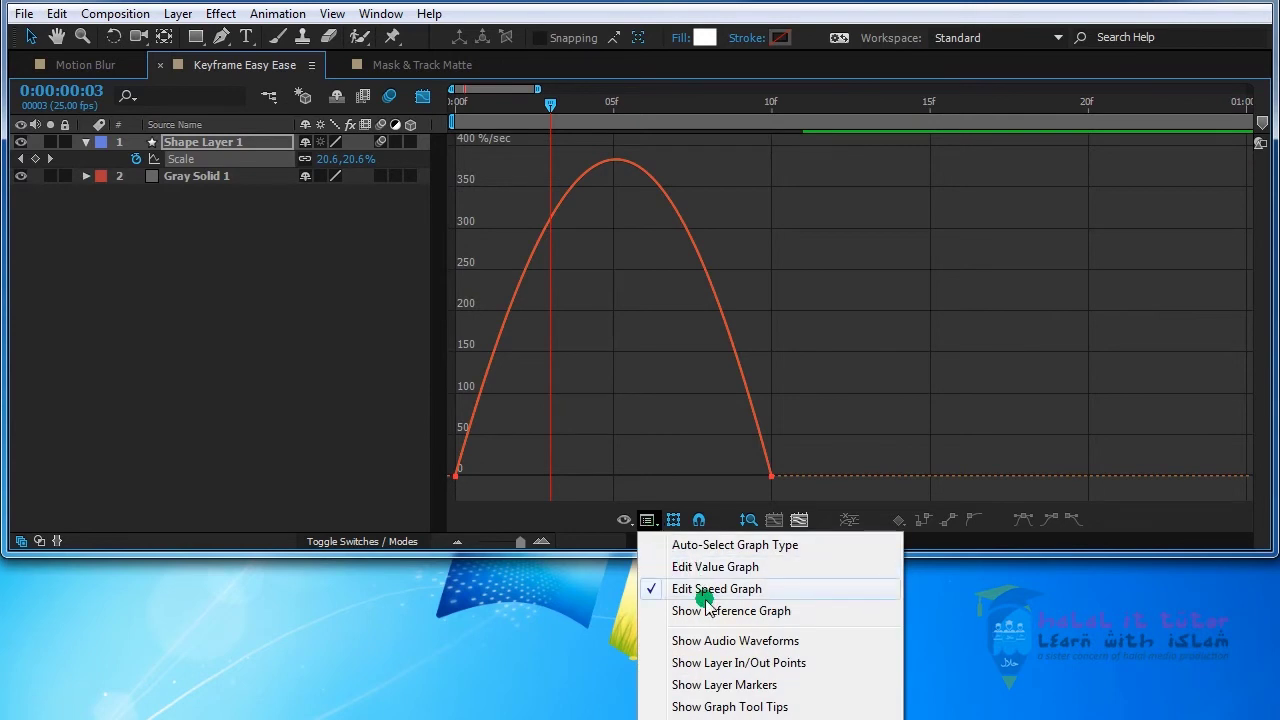
pyautogui.click(715, 567)
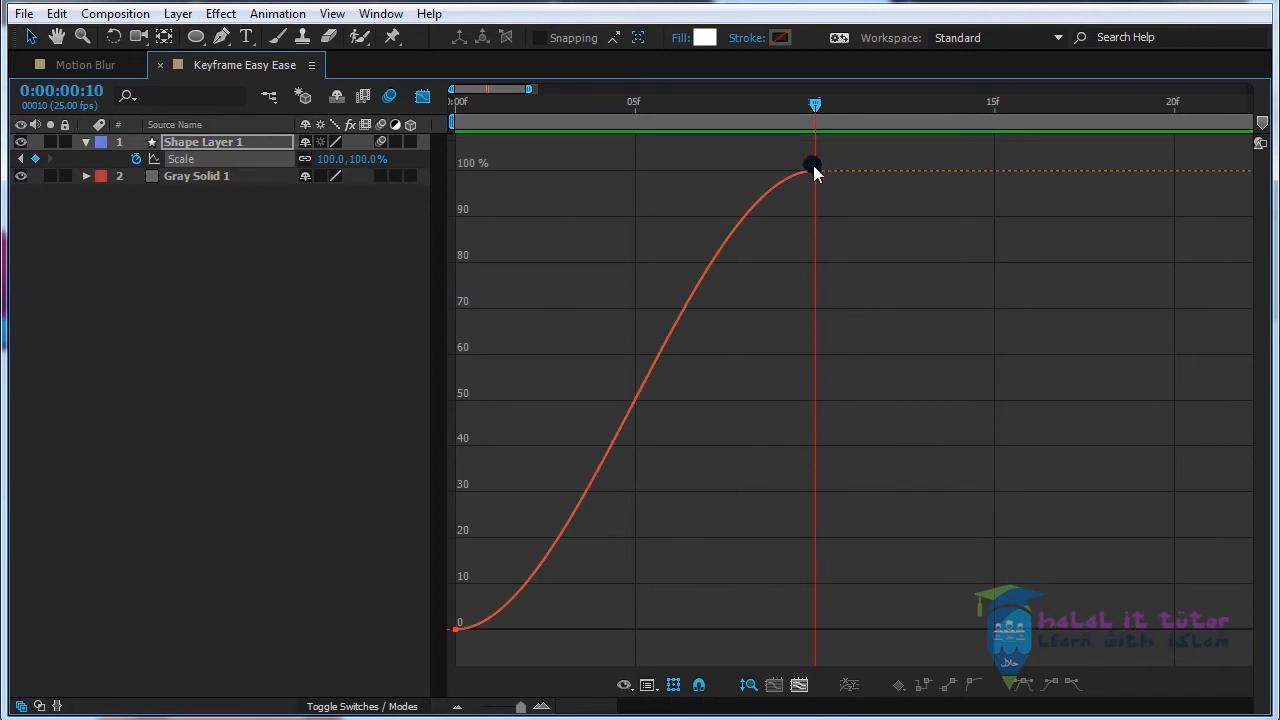
# Step: Select the Scale keyframes and drag the first keyframe's Bezier handle toward frame 10 for a long ease out
pyautogui.moveTo(835, 186); pyautogui.dragTo(836, 189)
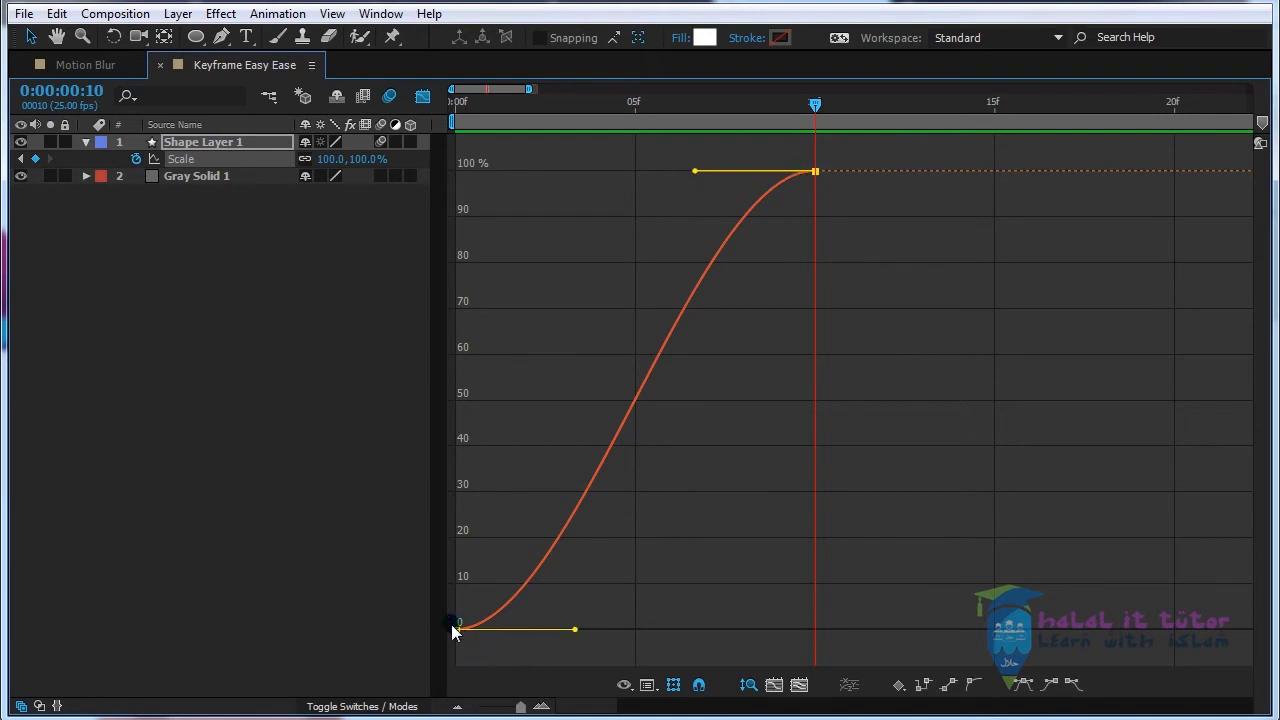
pyautogui.moveTo(474, 620); pyautogui.dragTo(455, 650)
pyautogui.moveTo(576, 631); pyautogui.dragTo(790, 642)
pyautogui.moveTo(626, 644); pyautogui.dragTo(816, 644)
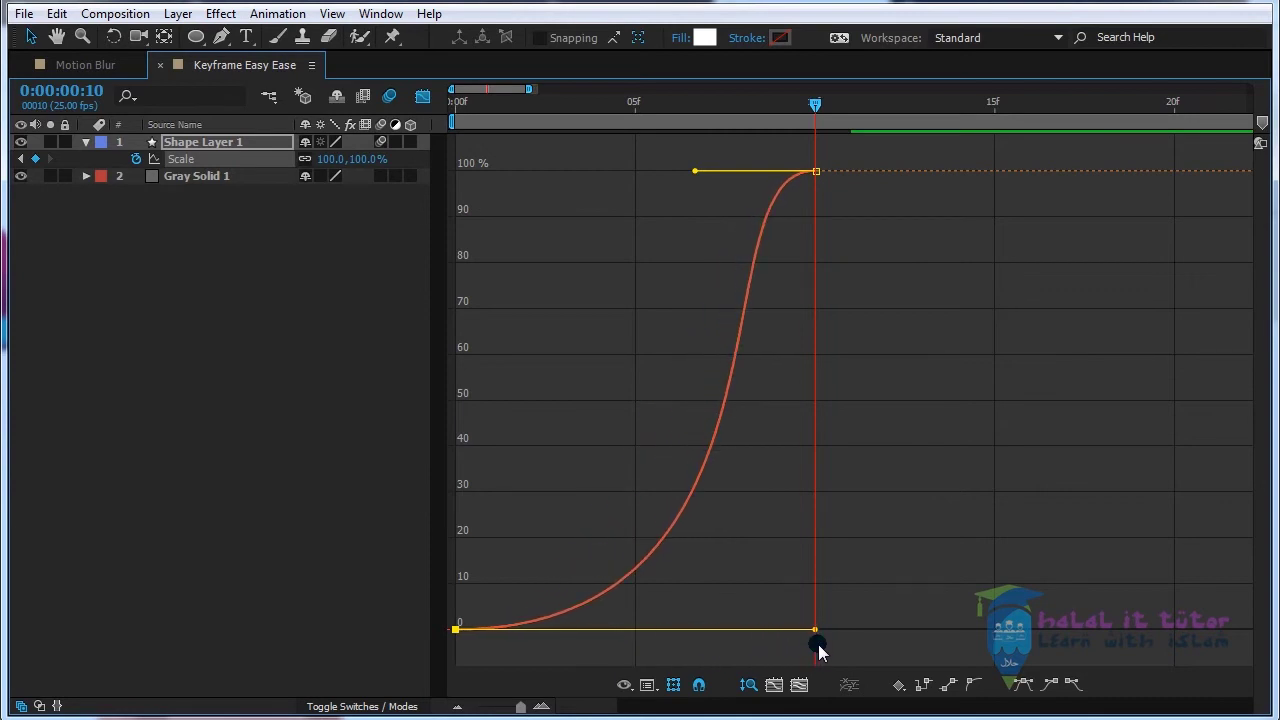
# Step: Reselect both keyframes and drag the final keyframe's handle left for a long ease in
pyautogui.click(803, 157)
pyautogui.click(834, 196)
pyautogui.moveTo(697, 175); pyautogui.dragTo(455, 170)
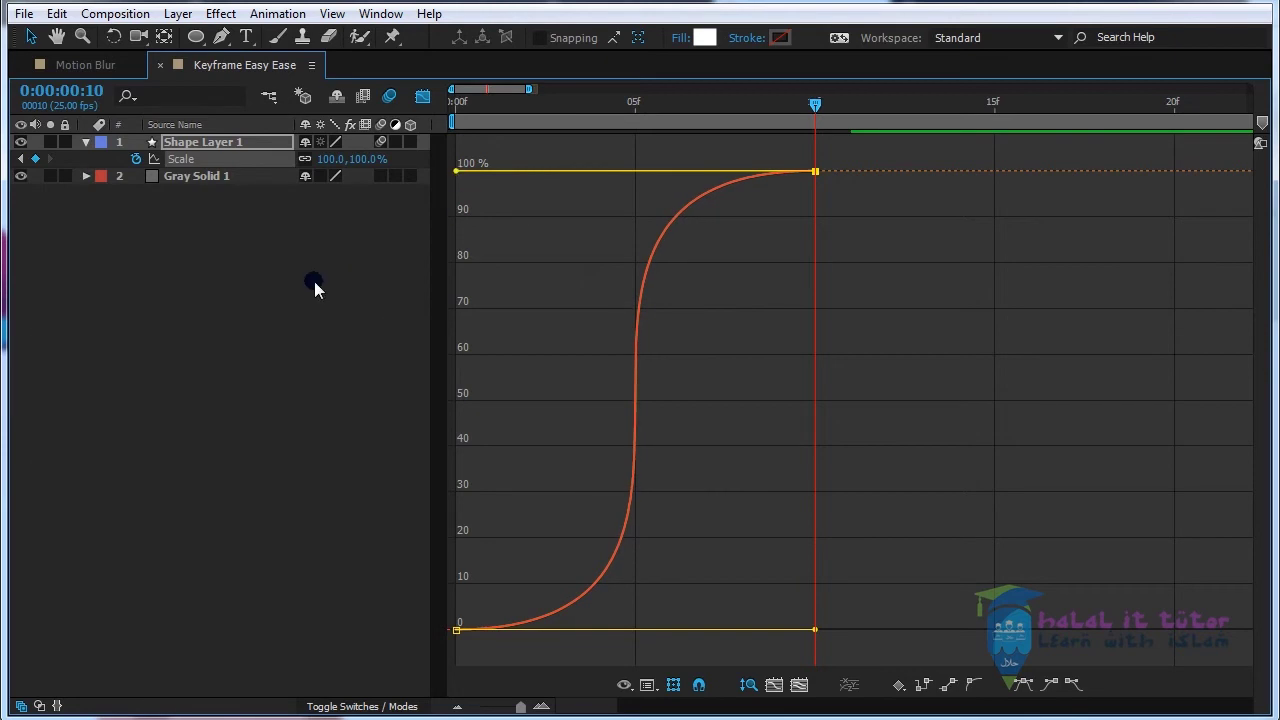
# Step: Restore the normal workspace and preview the eased scale-up from frame 0
pyautogui.press('`')
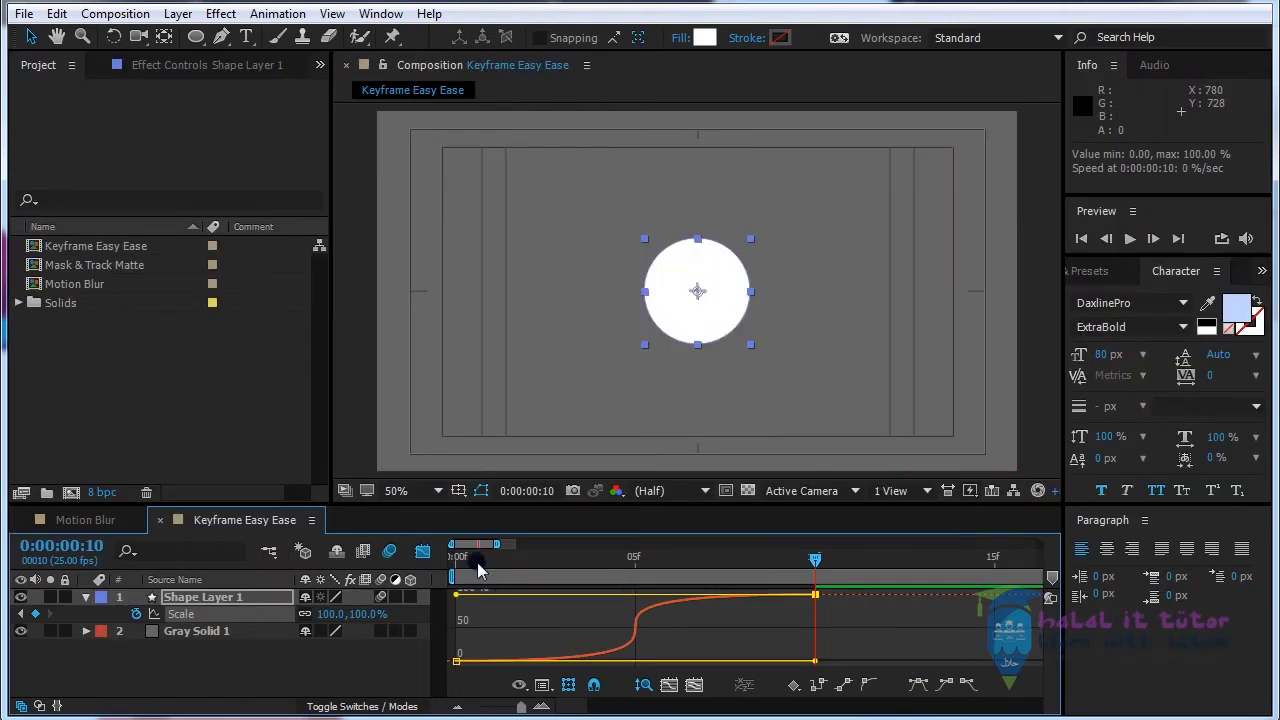
pyautogui.moveTo(478, 570); pyautogui.dragTo(430, 571)
pyautogui.click(1129, 239)
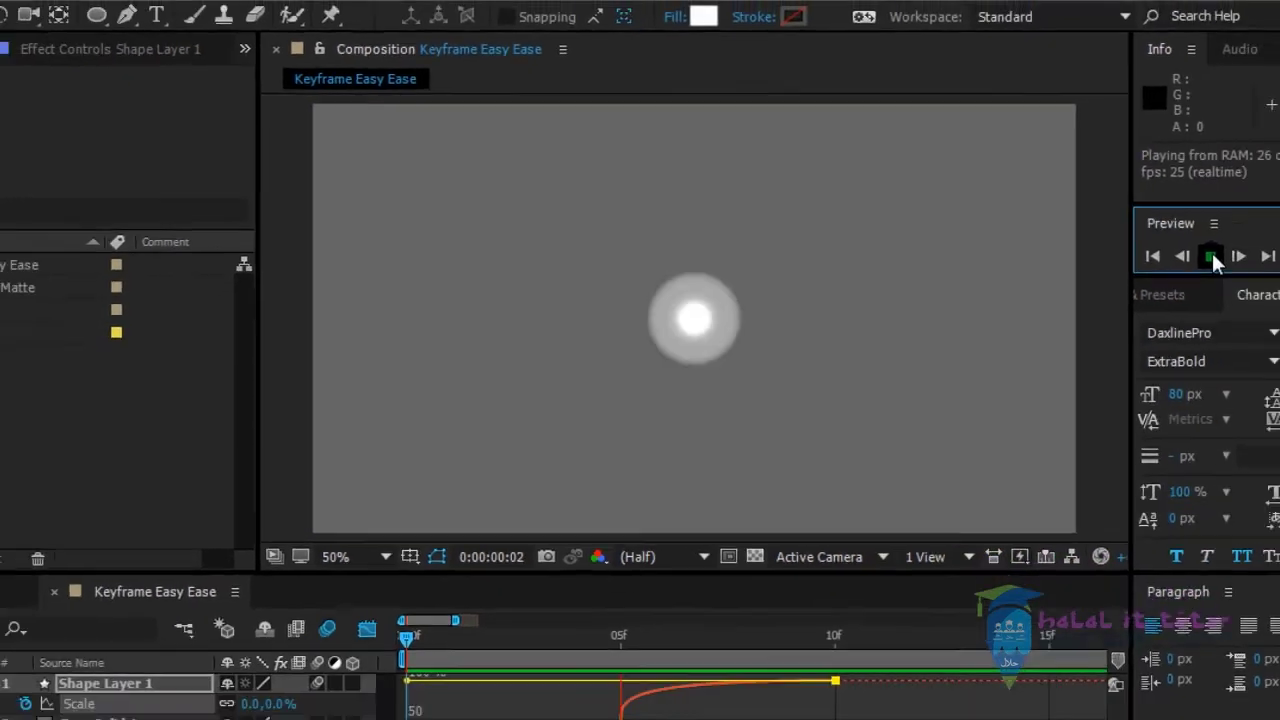
pyautogui.click(423, 553)
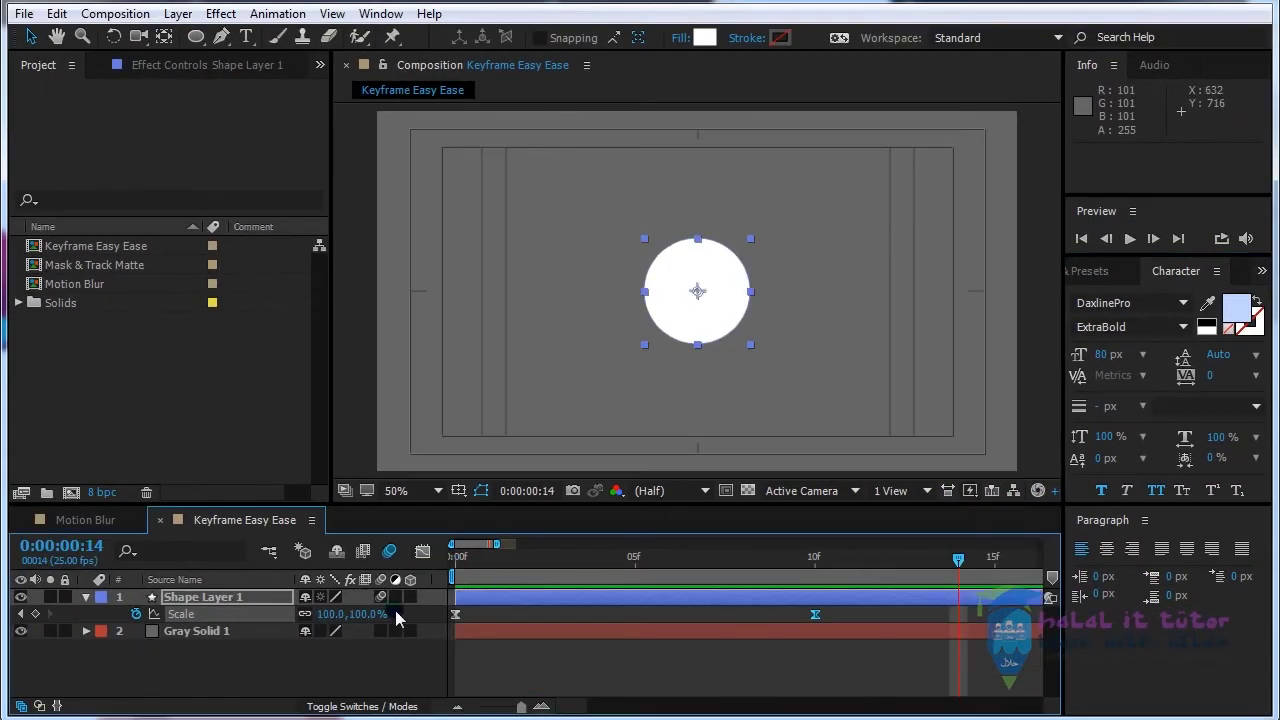
# Step: Deselect the shape layer, preview the animation again, and select the Mask & Track Matte comp
pyautogui.moveTo(840, 607); pyautogui.dragTo(452, 620)
pyautogui.click(1130, 239)
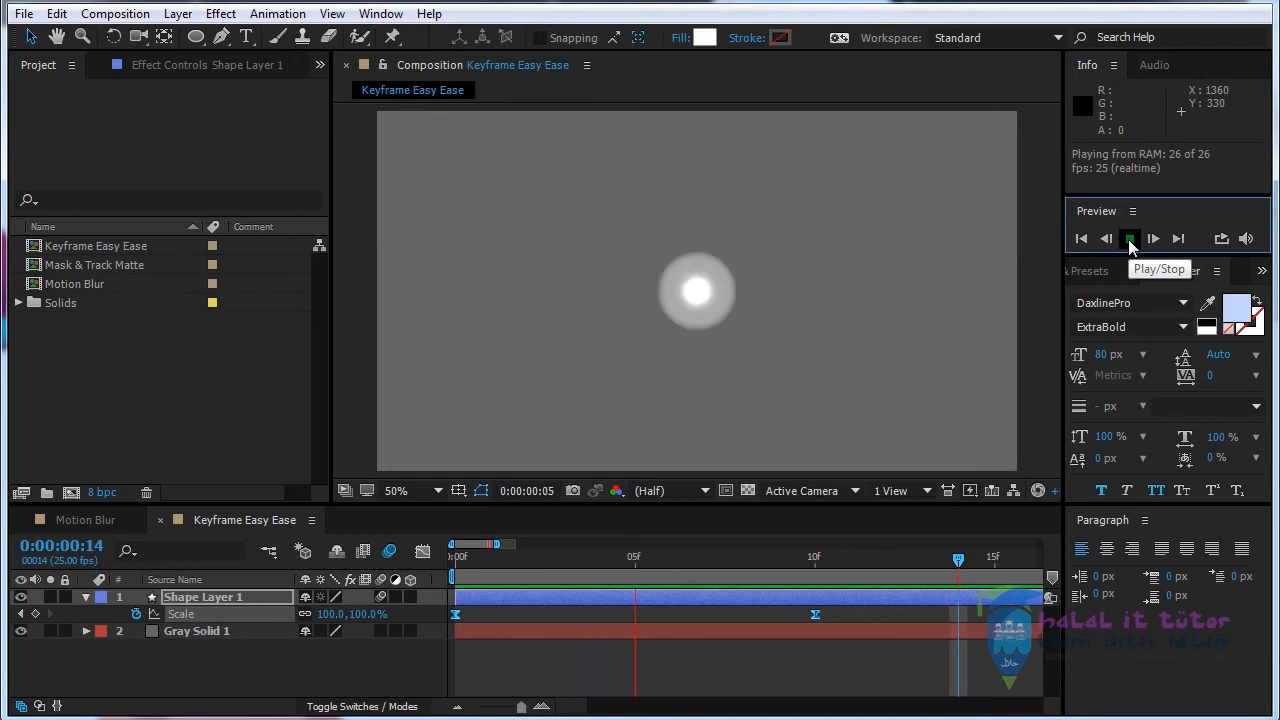
pyautogui.click(400, 663)
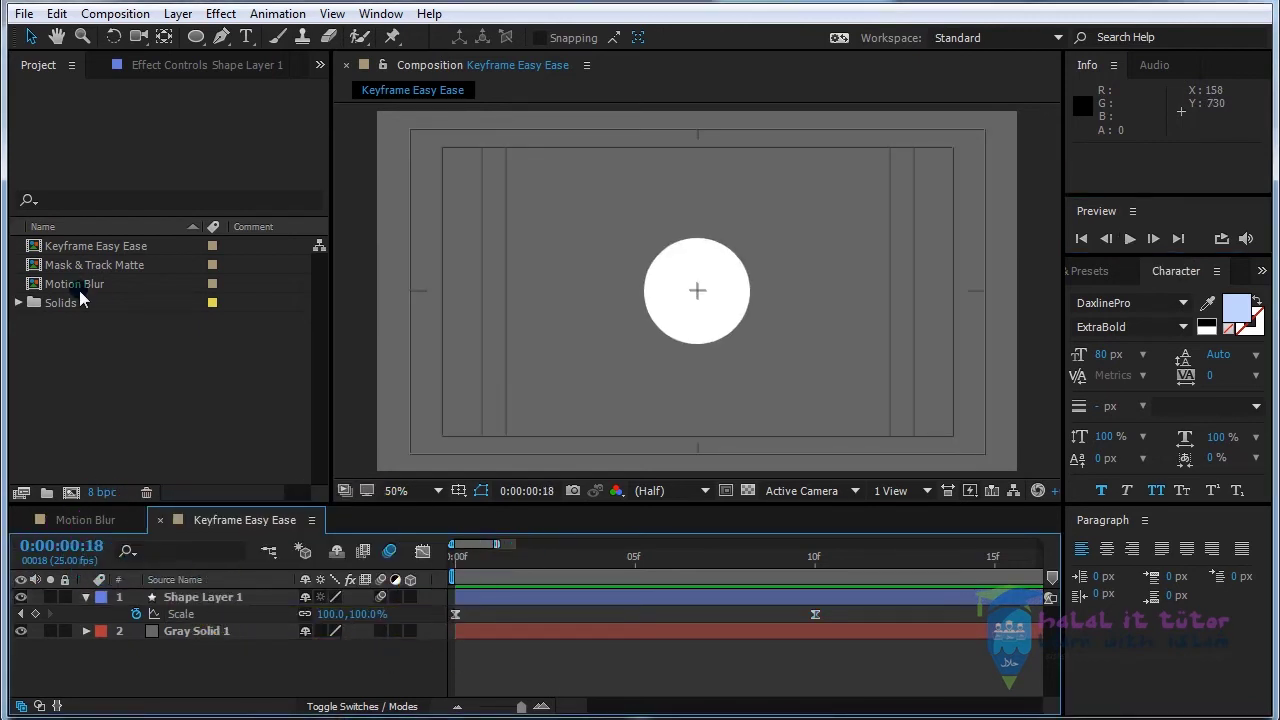
pyautogui.click(103, 272)
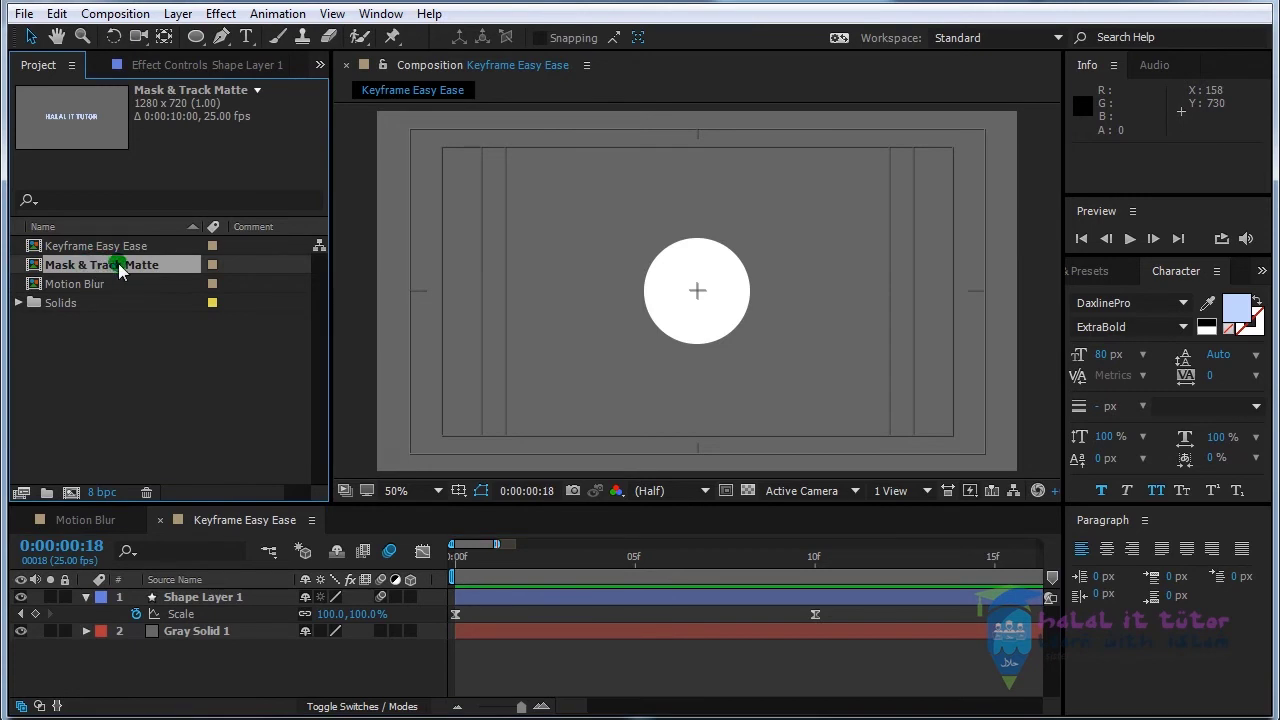
# Step: Open the Mask & Track Matte composition and check its text and Gray Solid 1 layers
pyautogui.doubleClick(118, 268)
pyautogui.click(640, 300)
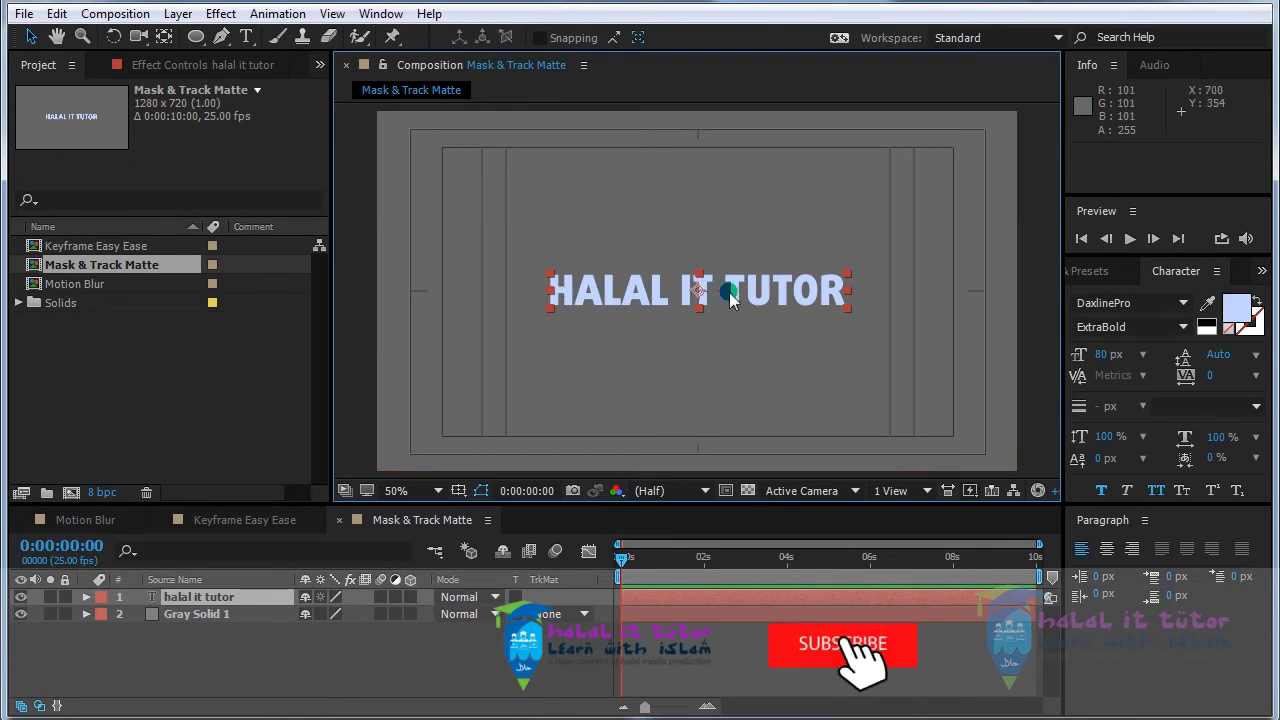
pyautogui.click(214, 634)
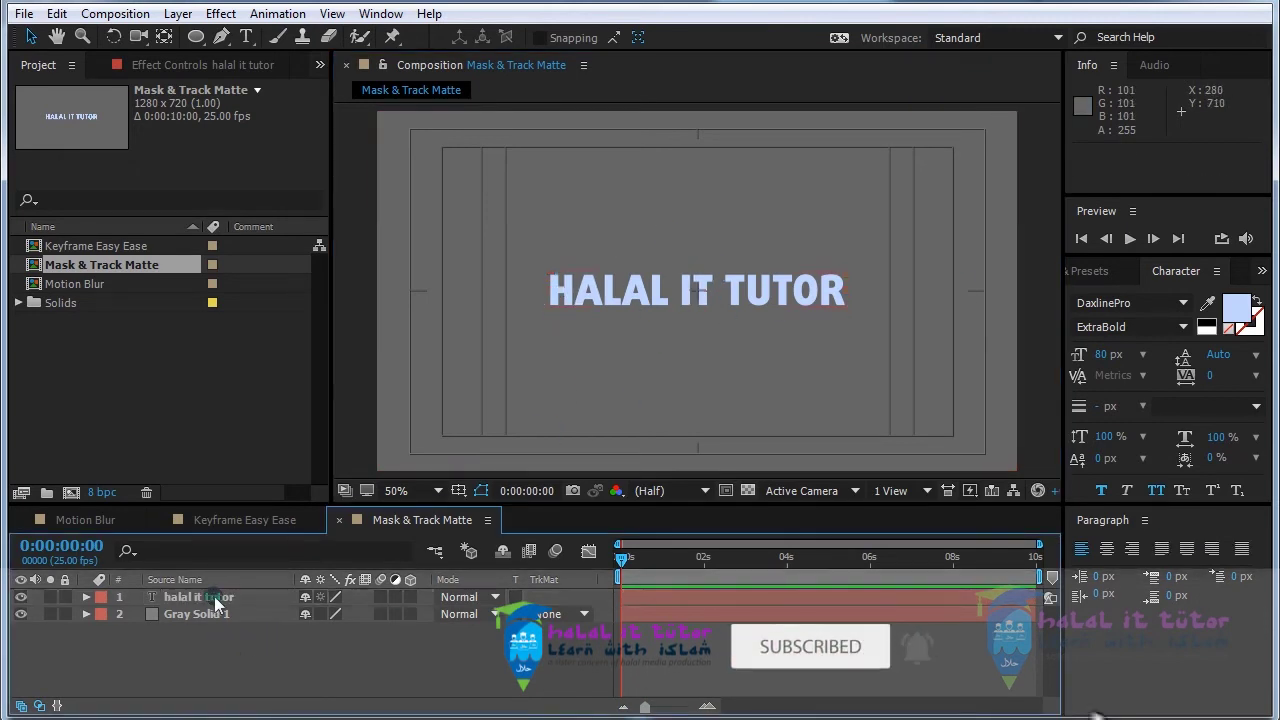
pyautogui.click(214, 597)
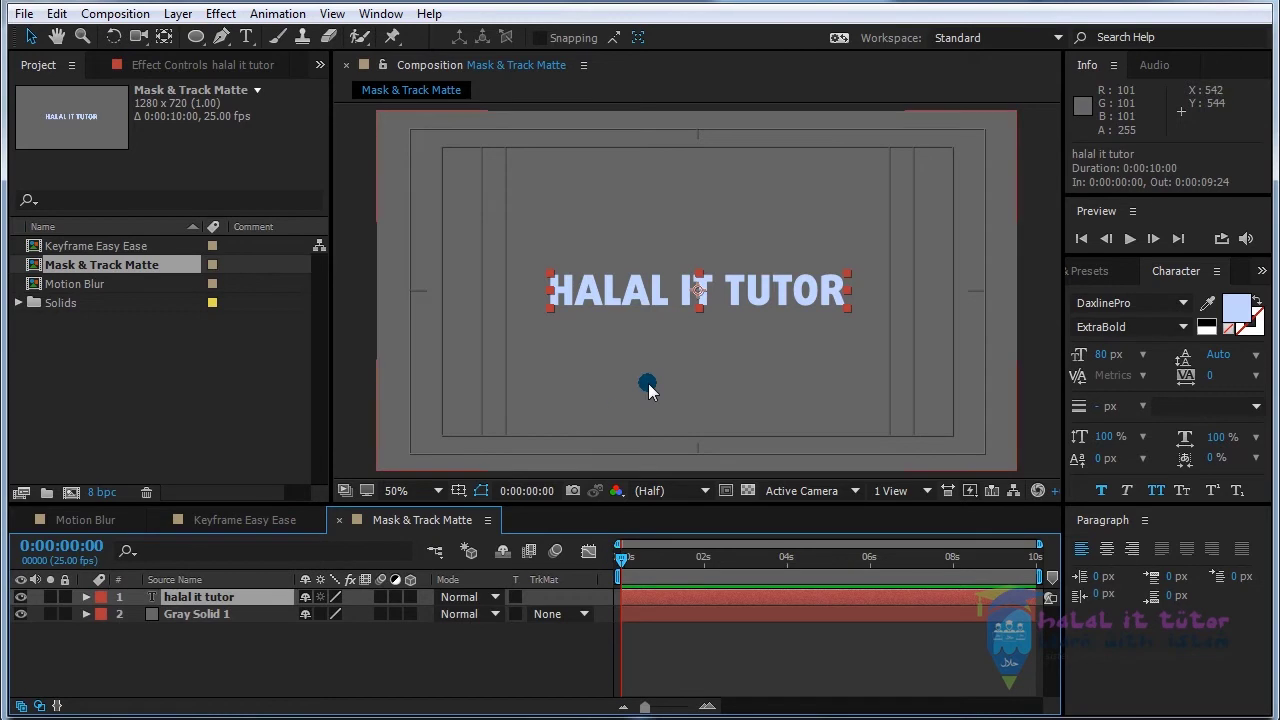
pyautogui.click(250, 632)
pyautogui.click(218, 597)
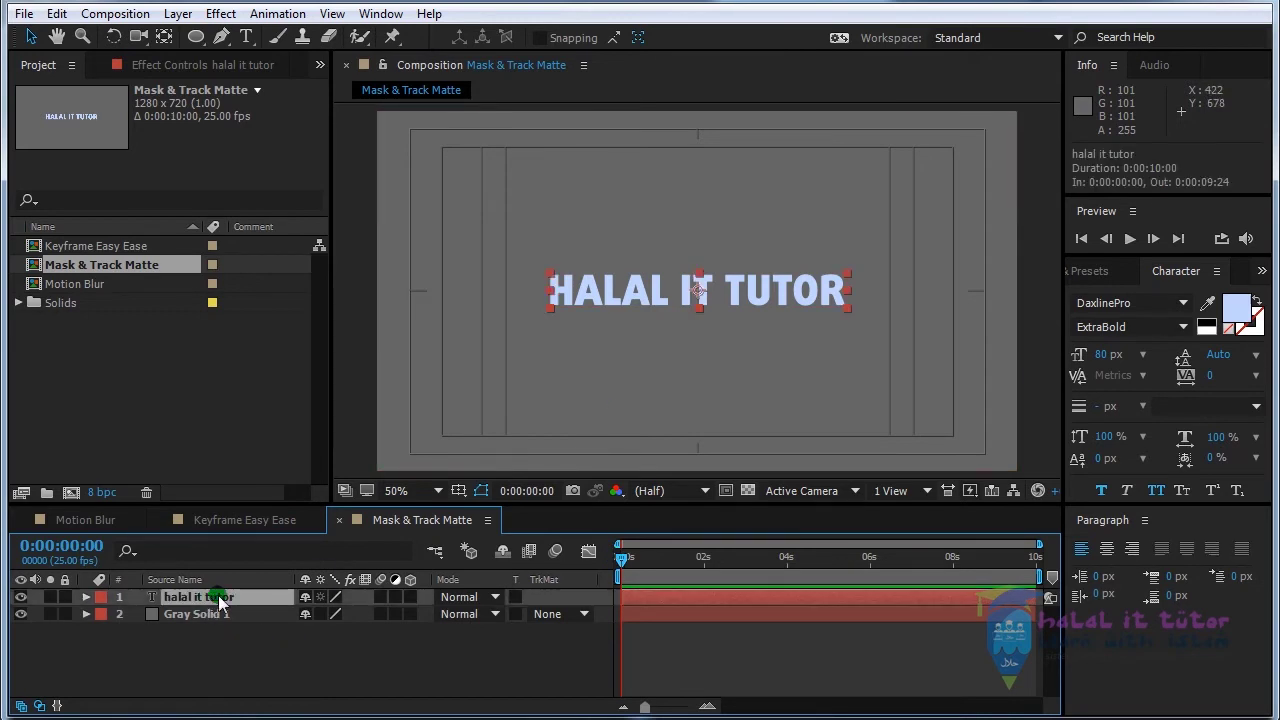
pyautogui.click(204, 615)
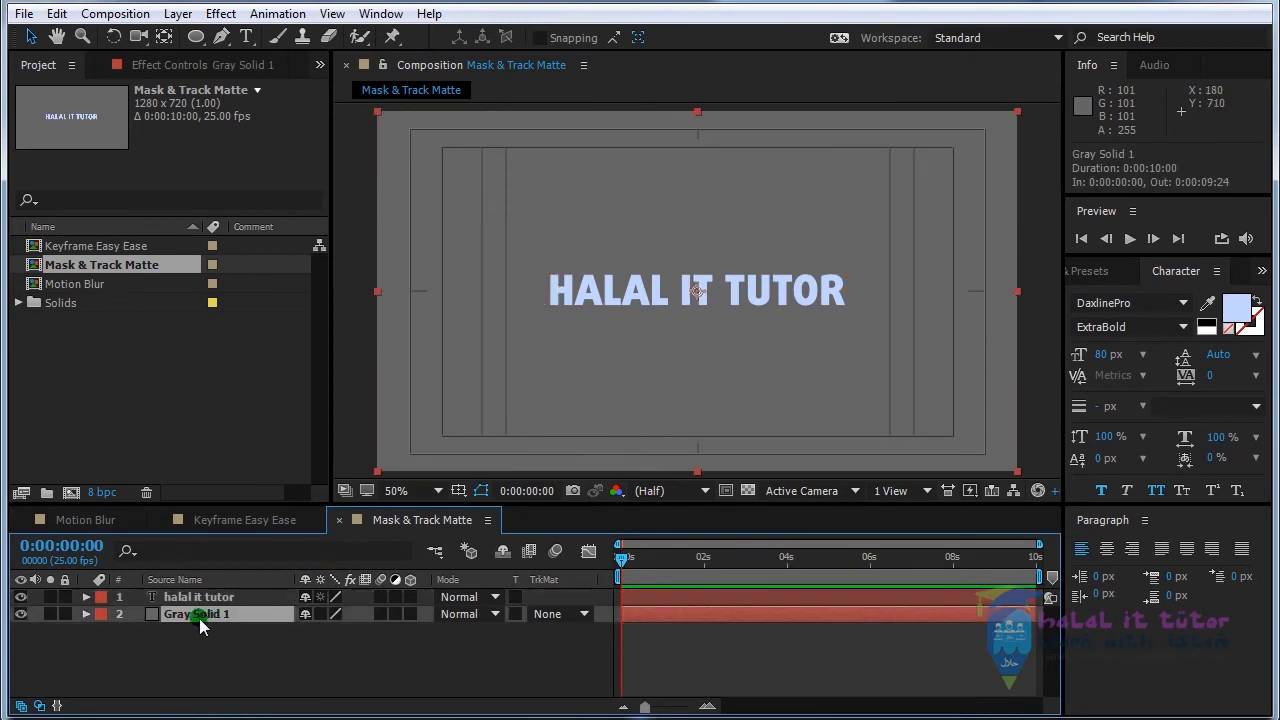
pyautogui.click(234, 637)
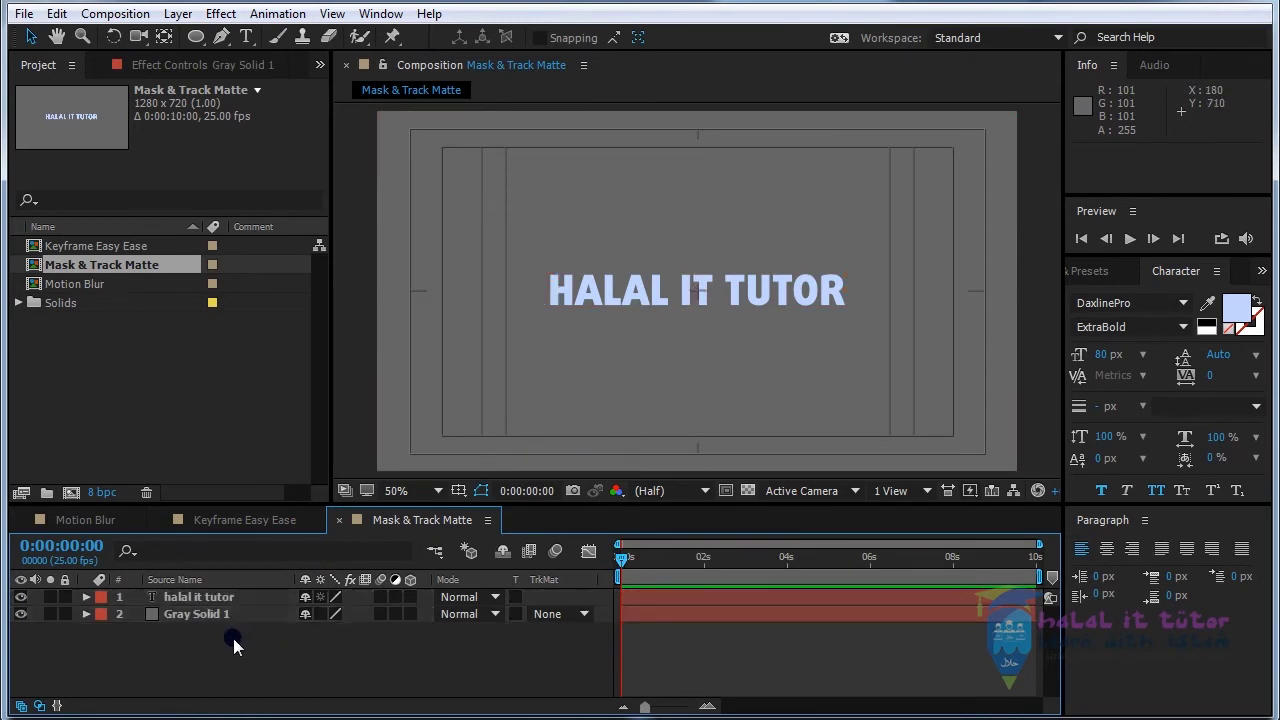
# Step: Create a pale royal blue (EAF2FF) solid and move it beneath the HALAL IT TUTOR text layer
pyautogui.click(178, 14)
pyautogui.moveTo(206, 37)
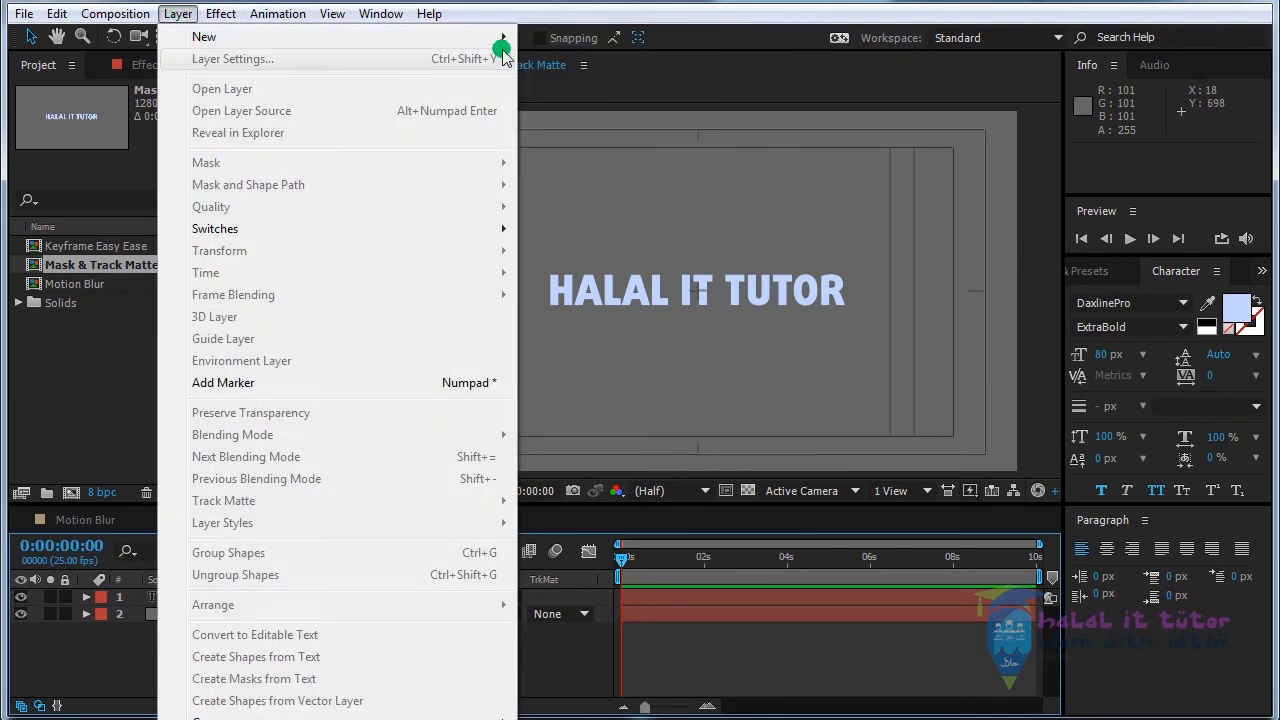
pyautogui.click(634, 58)
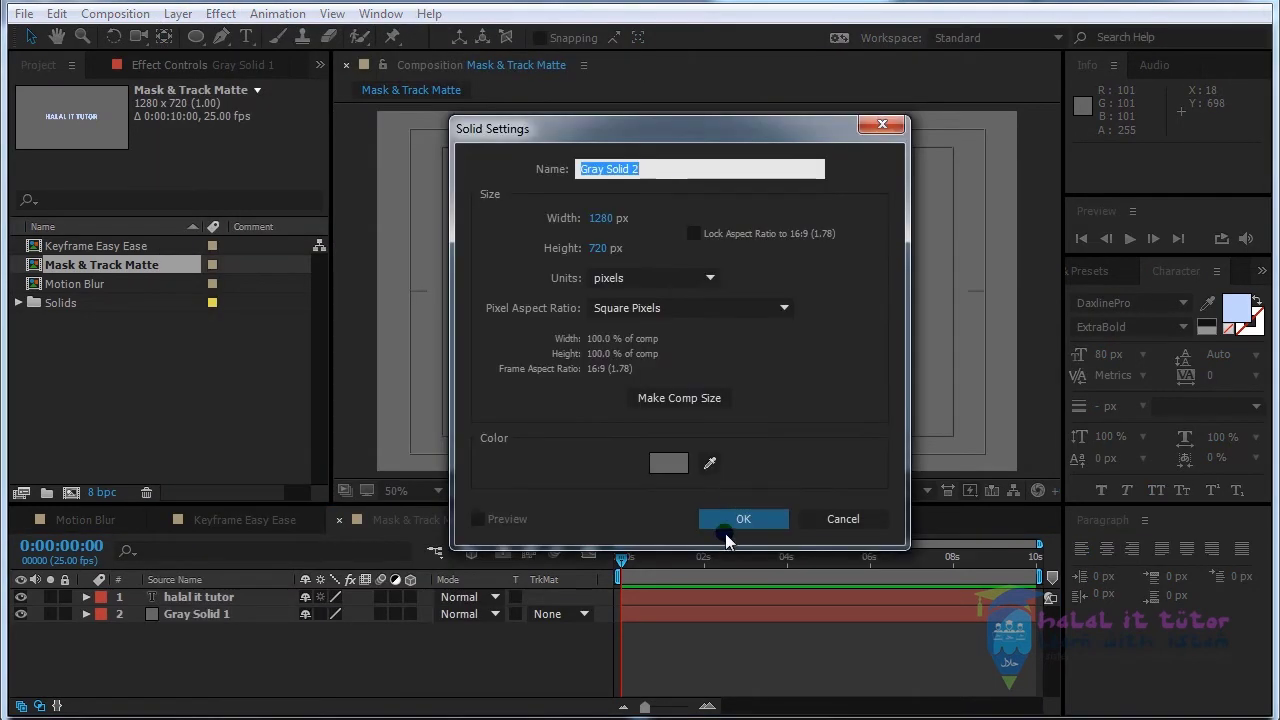
pyautogui.click(668, 463)
pyautogui.click(431, 224)
pyautogui.click(693, 326)
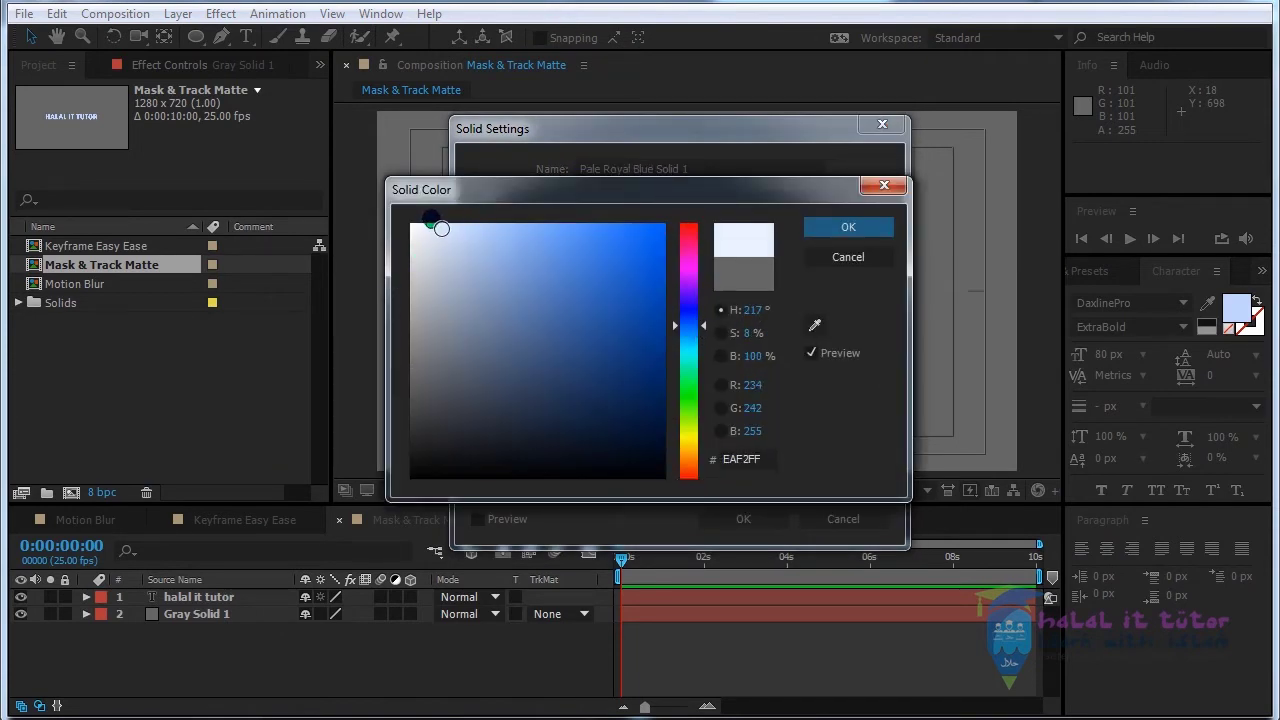
pyautogui.click(848, 227)
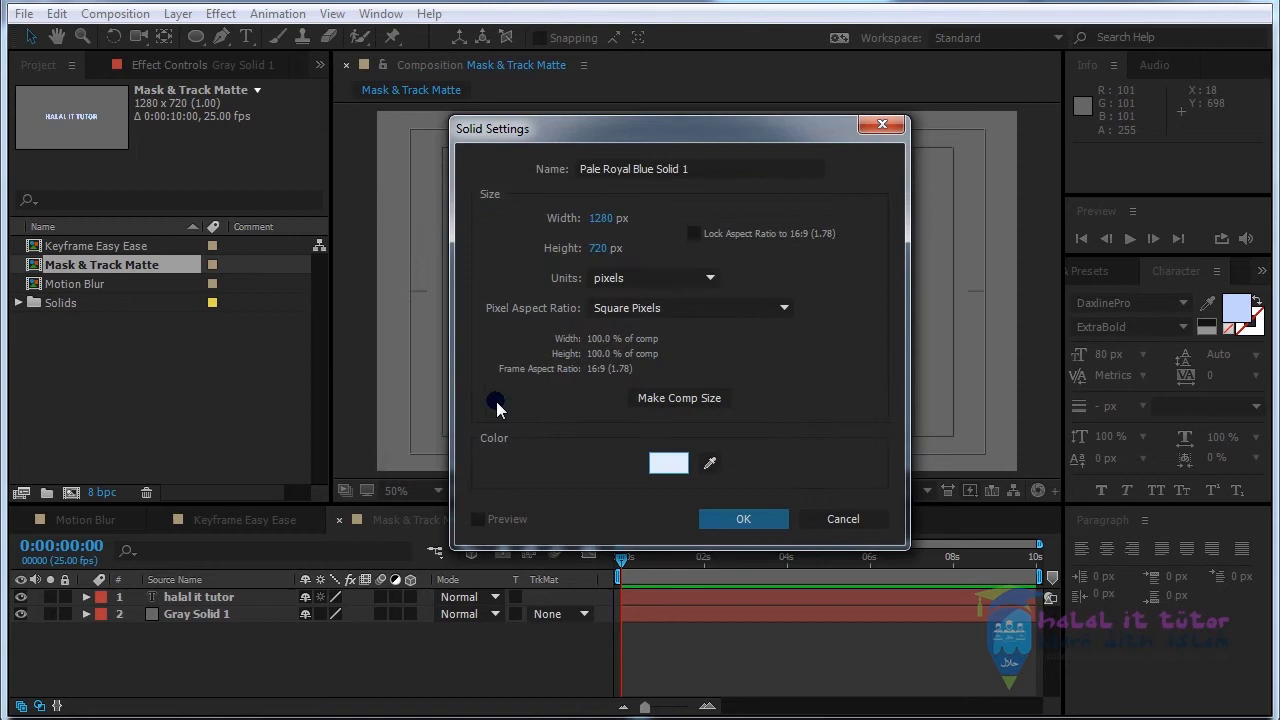
pyautogui.click(743, 519)
pyautogui.moveTo(217, 600)
pyautogui.mouseDown()
pyautogui.moveTo(229, 629)
pyautogui.moveTo(214, 612)
pyautogui.mouseUp()
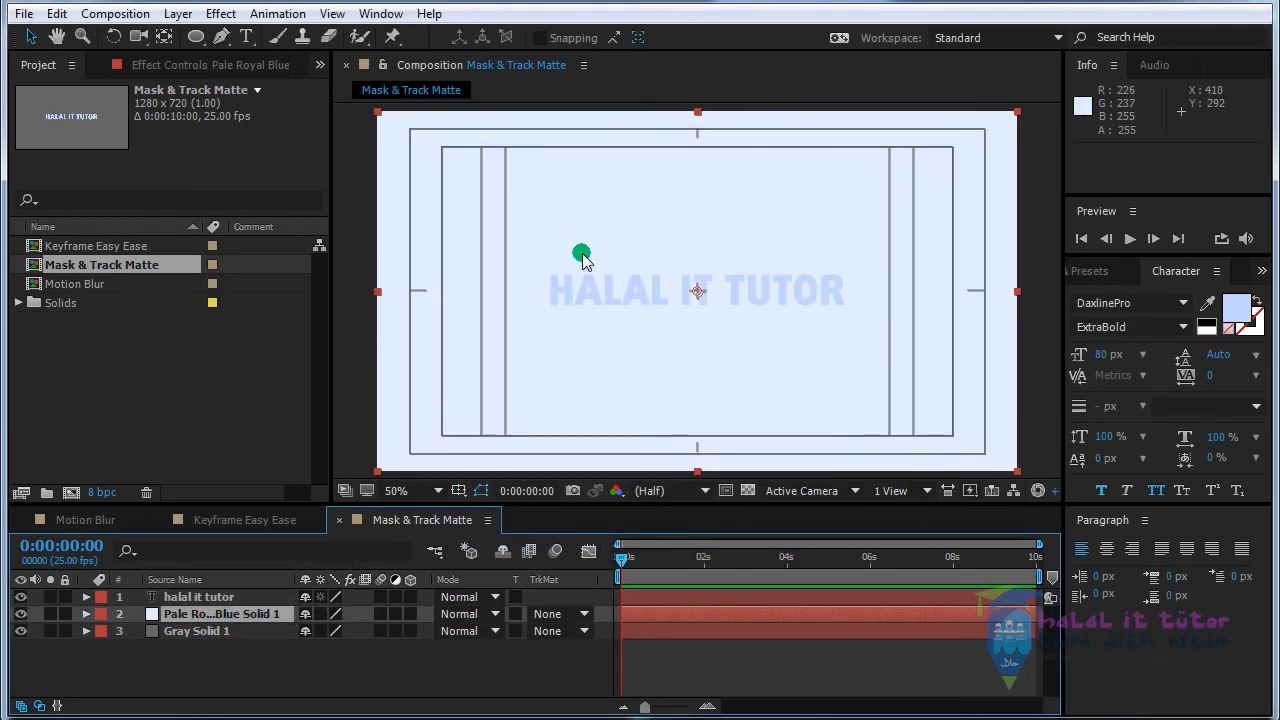
# Step: Draw a closed eleven-point Pen mask on the pale blue solid around the HALAL IT TUTOR text
pyautogui.click(177, 600)
pyautogui.click(190, 614)
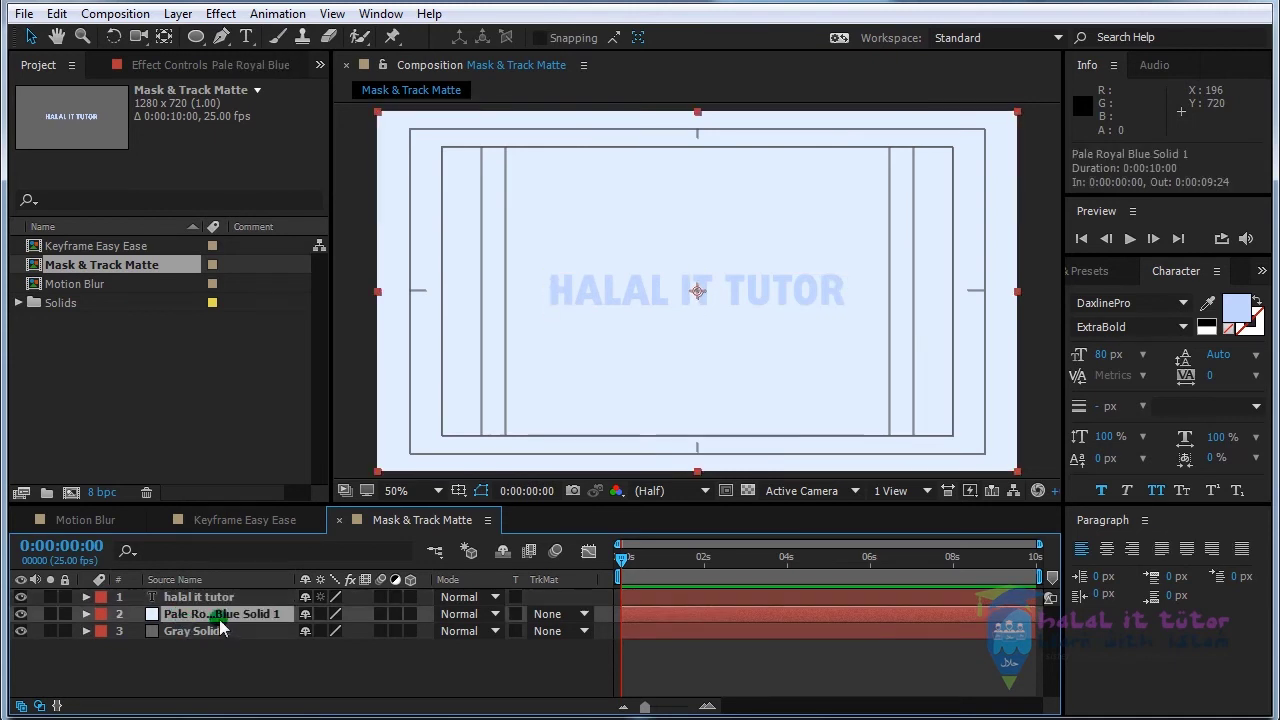
pyautogui.click(223, 39)
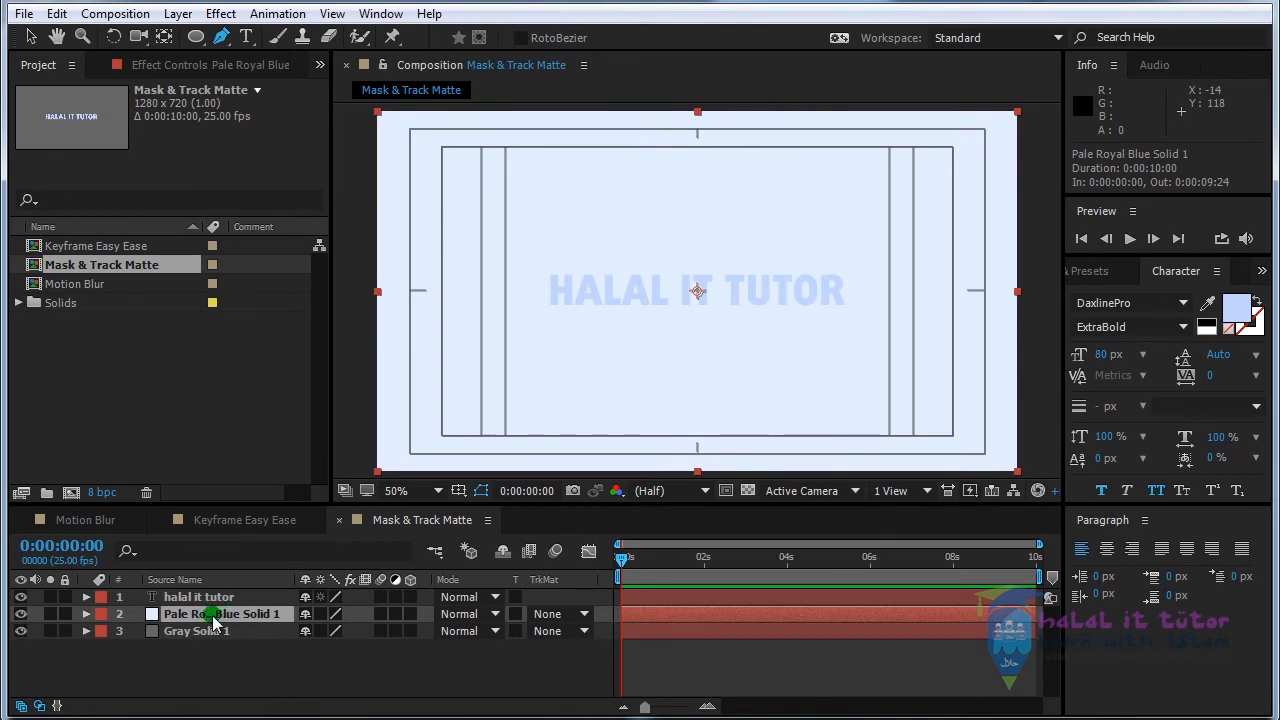
pyautogui.click(558, 326)
pyautogui.click(523, 275)
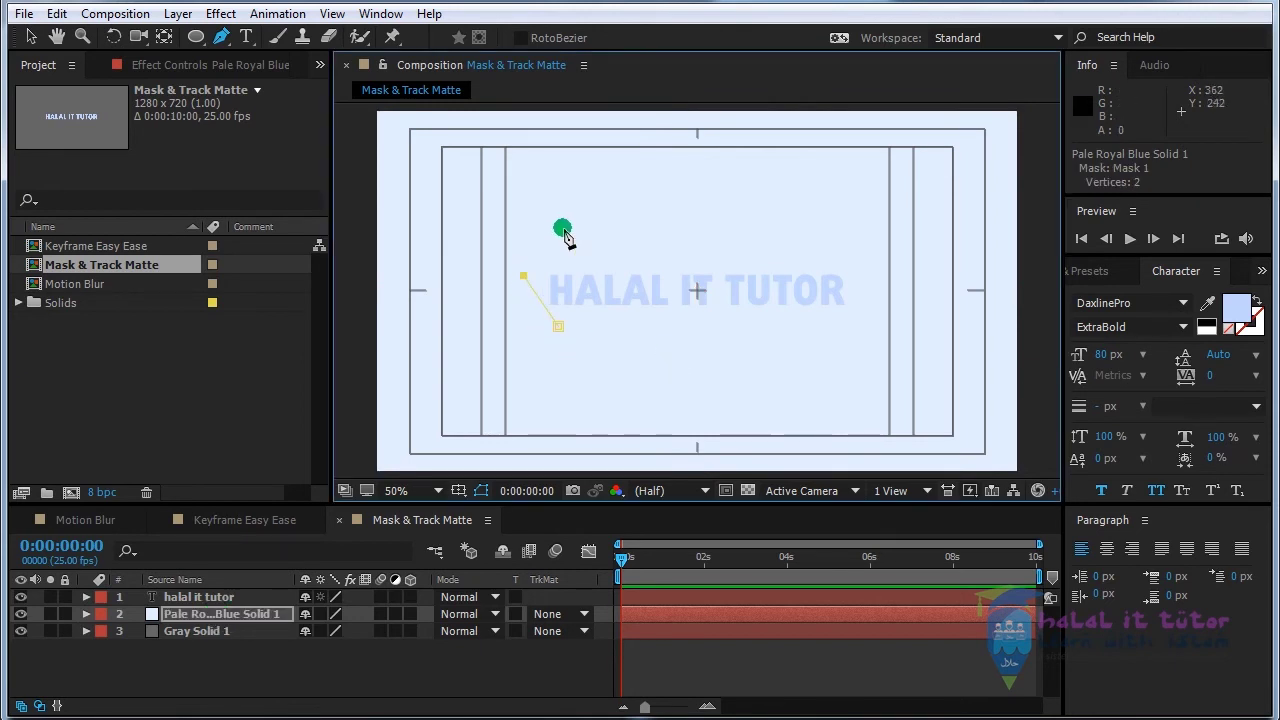
pyautogui.click(680, 227)
pyautogui.click(823, 228)
pyautogui.click(876, 260)
pyautogui.click(874, 296)
pyautogui.click(870, 326)
pyautogui.click(657, 339)
pyautogui.click(601, 338)
pyautogui.click(558, 326)
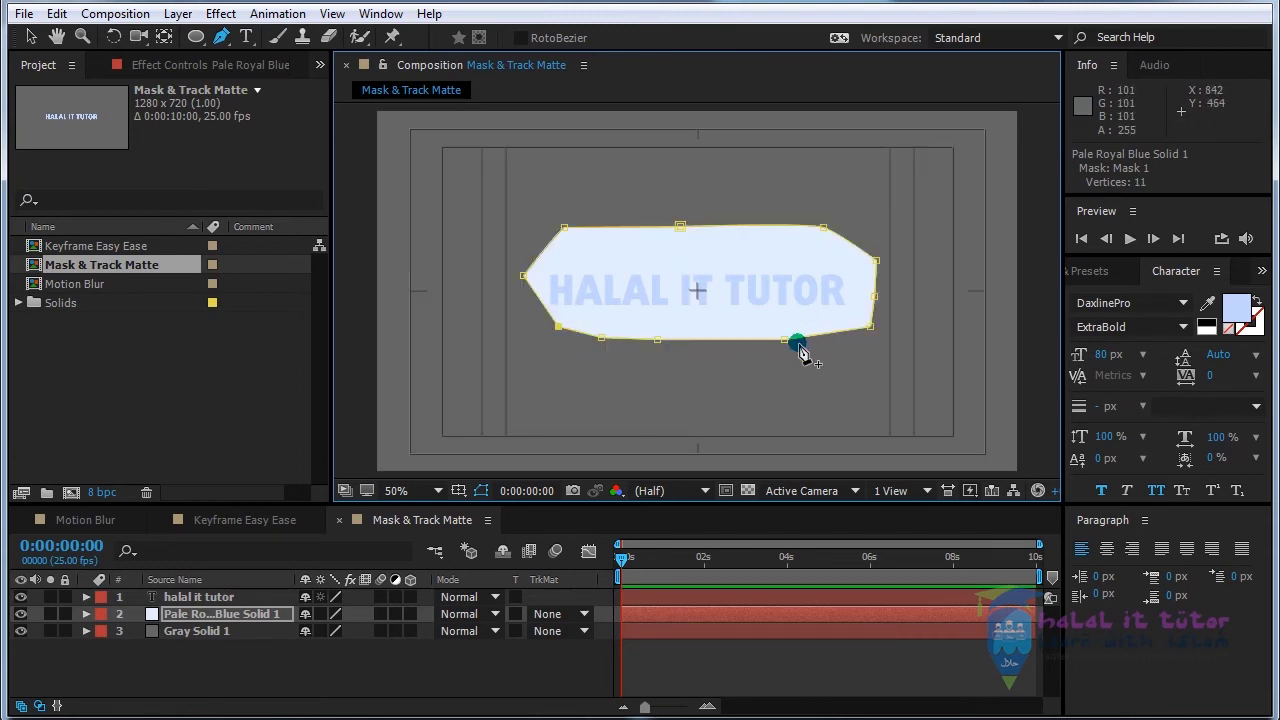
# Step: Refine Mask 1 by pulling its bottom and right vertices outward to fully enclose the text
pyautogui.press('.')
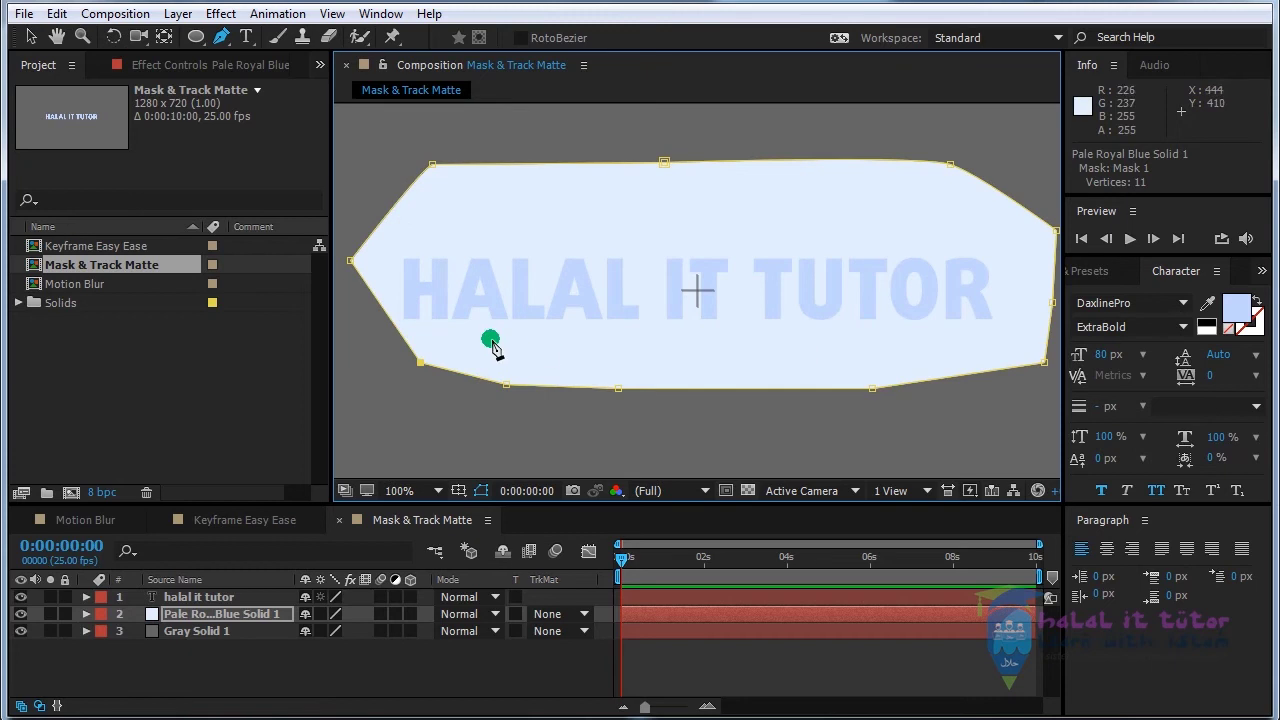
pyautogui.click(215, 621)
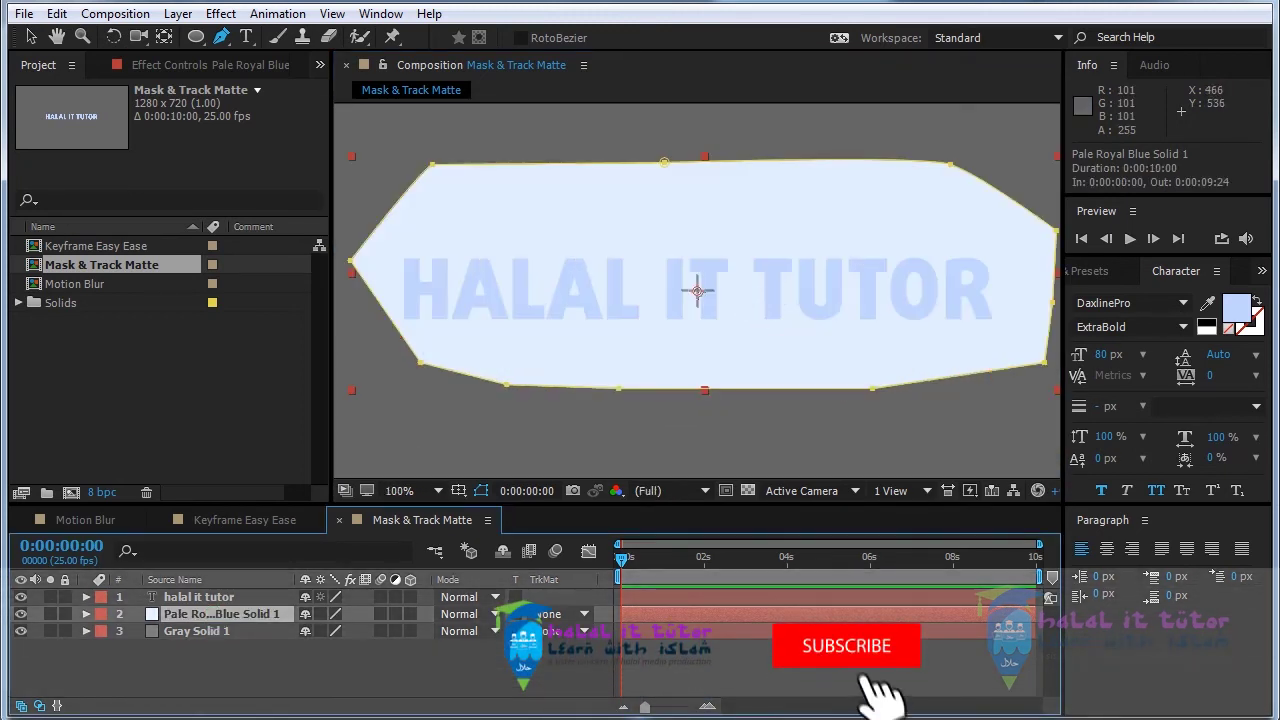
pyautogui.click(199, 597)
pyautogui.click(520, 306)
pyautogui.moveTo(588, 321); pyautogui.dragTo(632, 335)
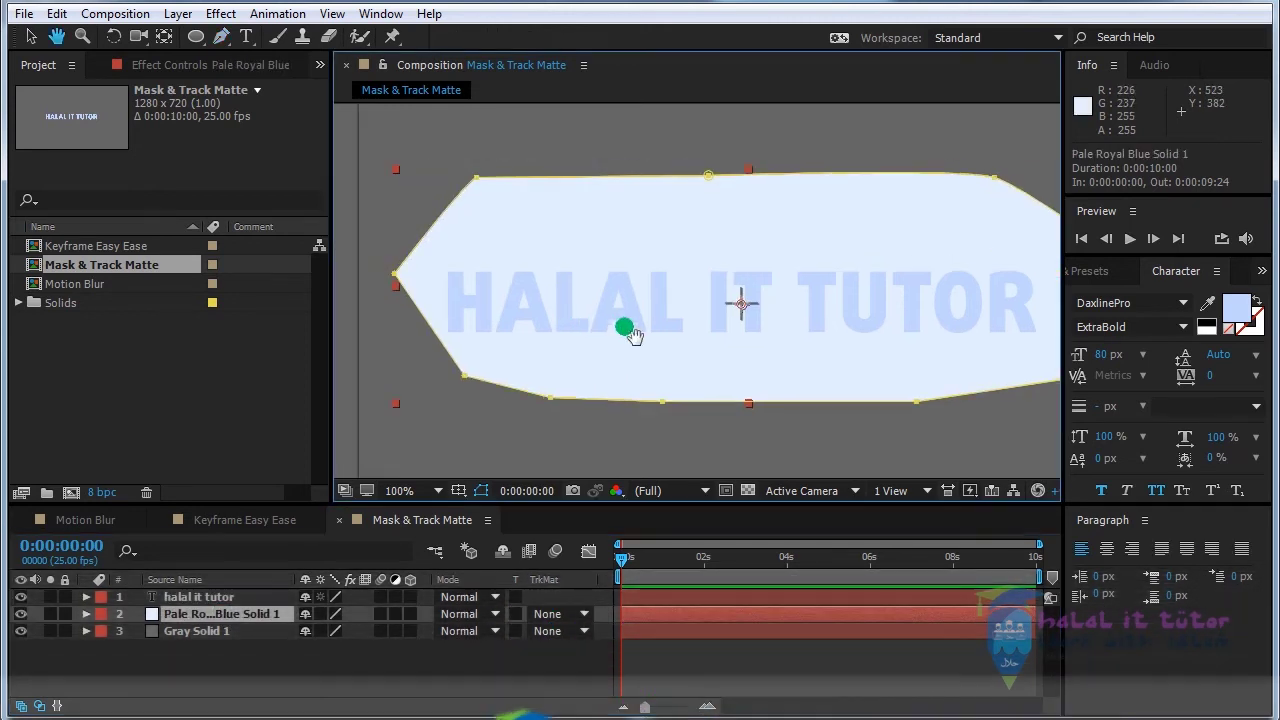
pyautogui.press('g')
pyautogui.moveTo(464, 375); pyautogui.dragTo(427, 398)
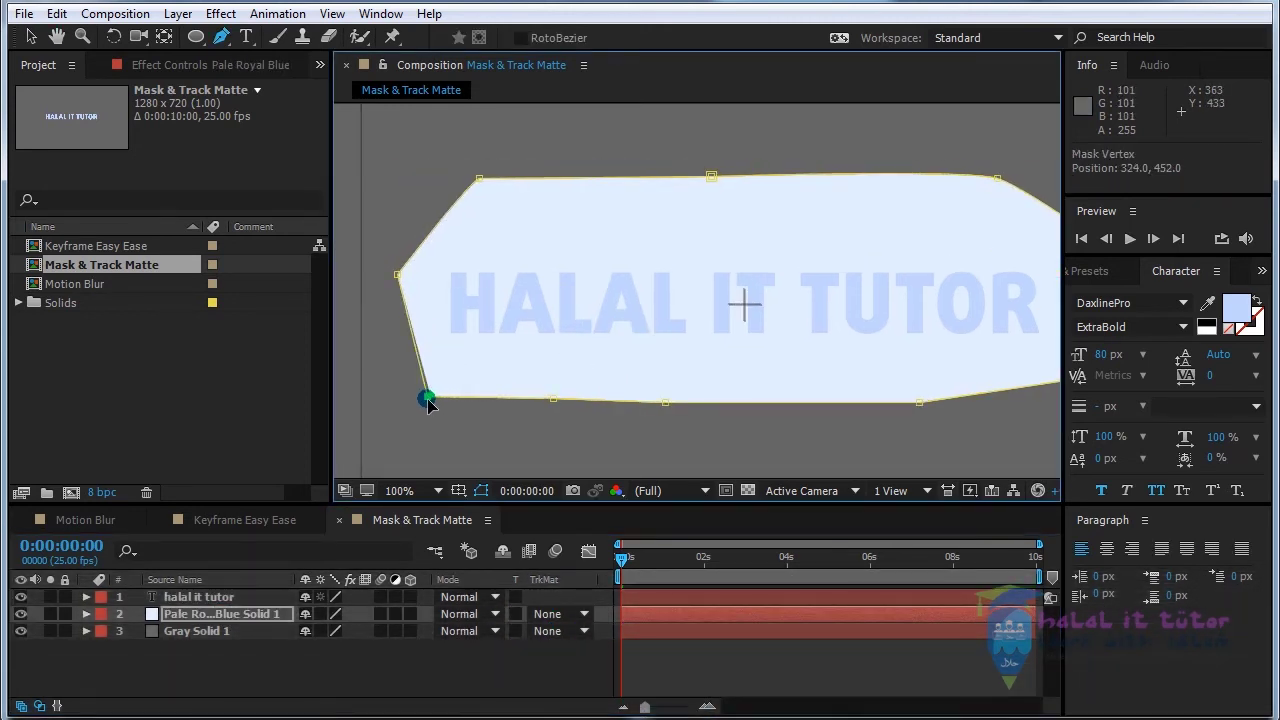
pyautogui.moveTo(665, 403); pyautogui.dragTo(669, 402)
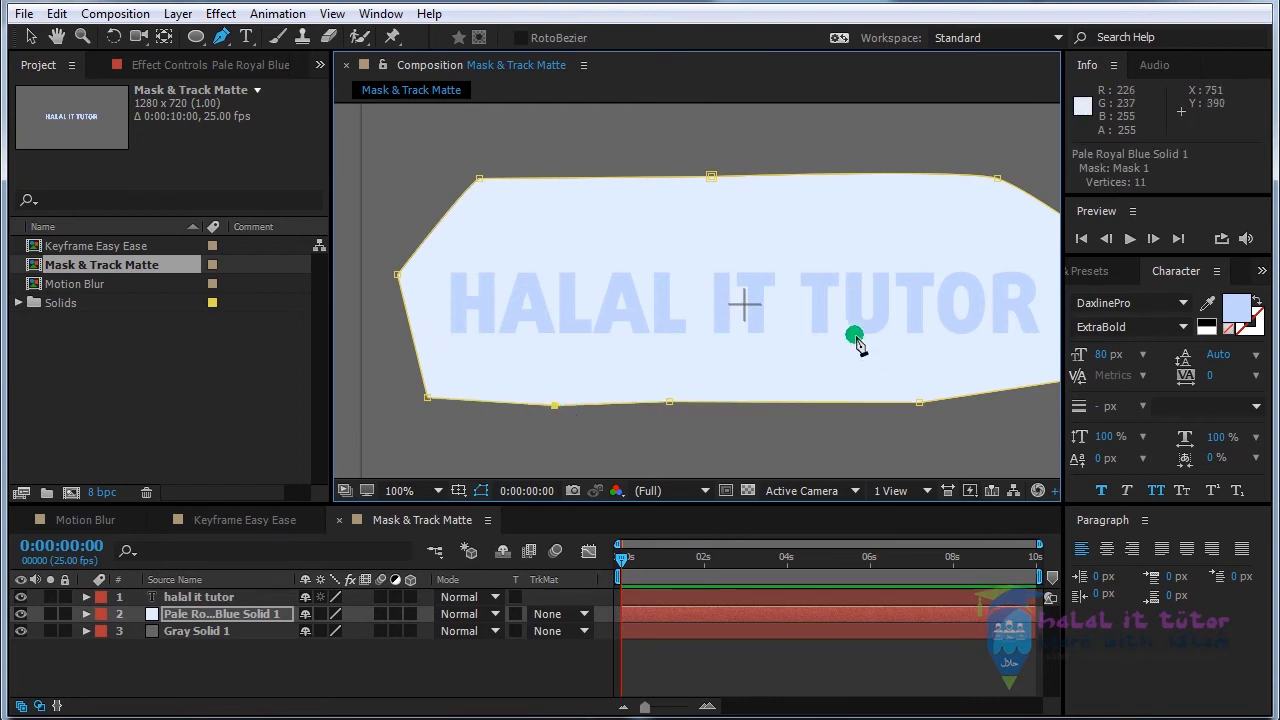
pyautogui.hscroll(3, 900, 343)
pyautogui.moveTo(911, 375); pyautogui.dragTo(909, 388)
pyautogui.moveTo(918, 318); pyautogui.dragTo(927, 317)
pyautogui.moveTo(918, 258); pyautogui.dragTo(929, 236)
pyautogui.click(229, 615)
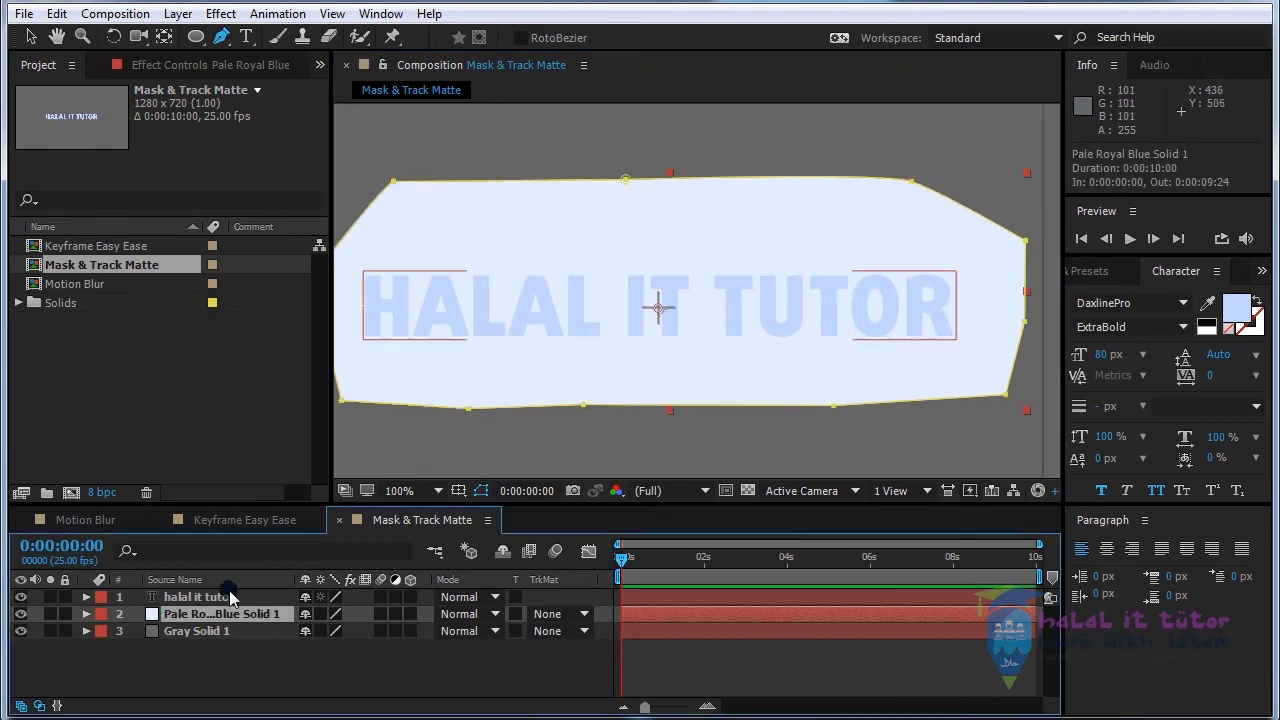
# Step: Feather the pale blue solid's Mask 1 to 125 pixels so its edges blur into a glow
pyautogui.click(86, 614)
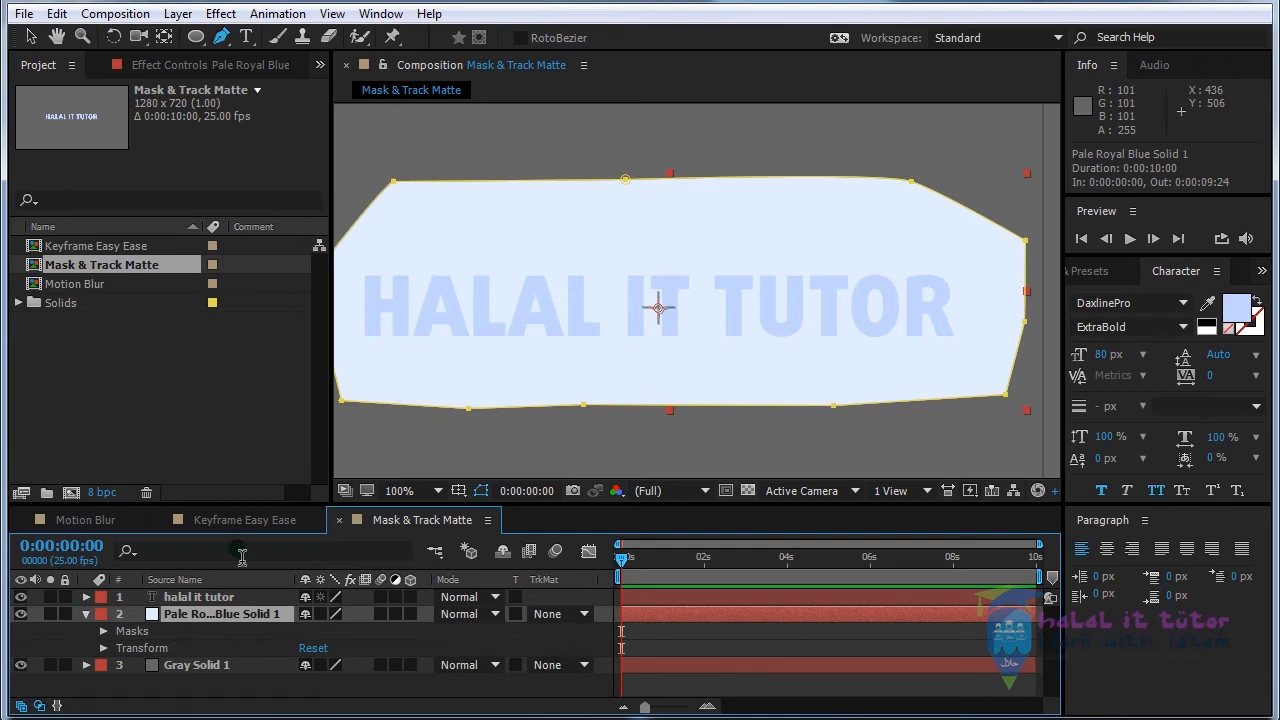
pyautogui.click(103, 631)
pyautogui.moveTo(530, 507); pyautogui.dragTo(541, 442)
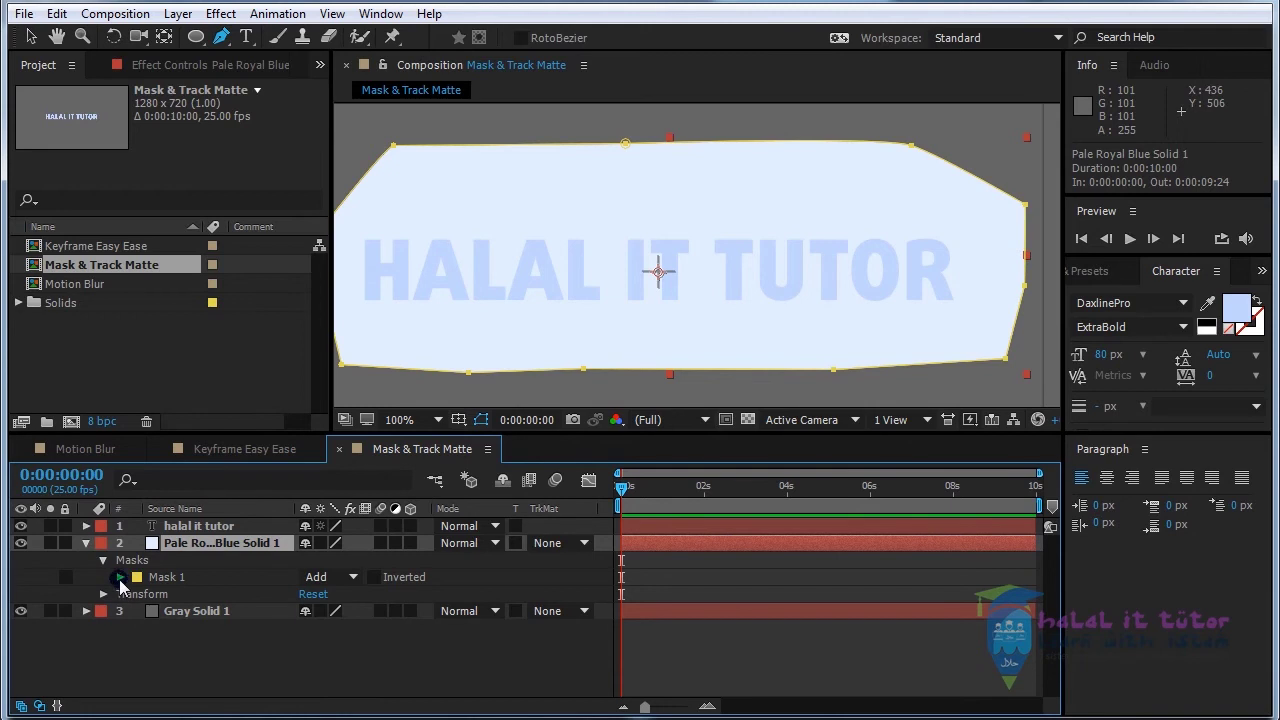
pyautogui.click(119, 577)
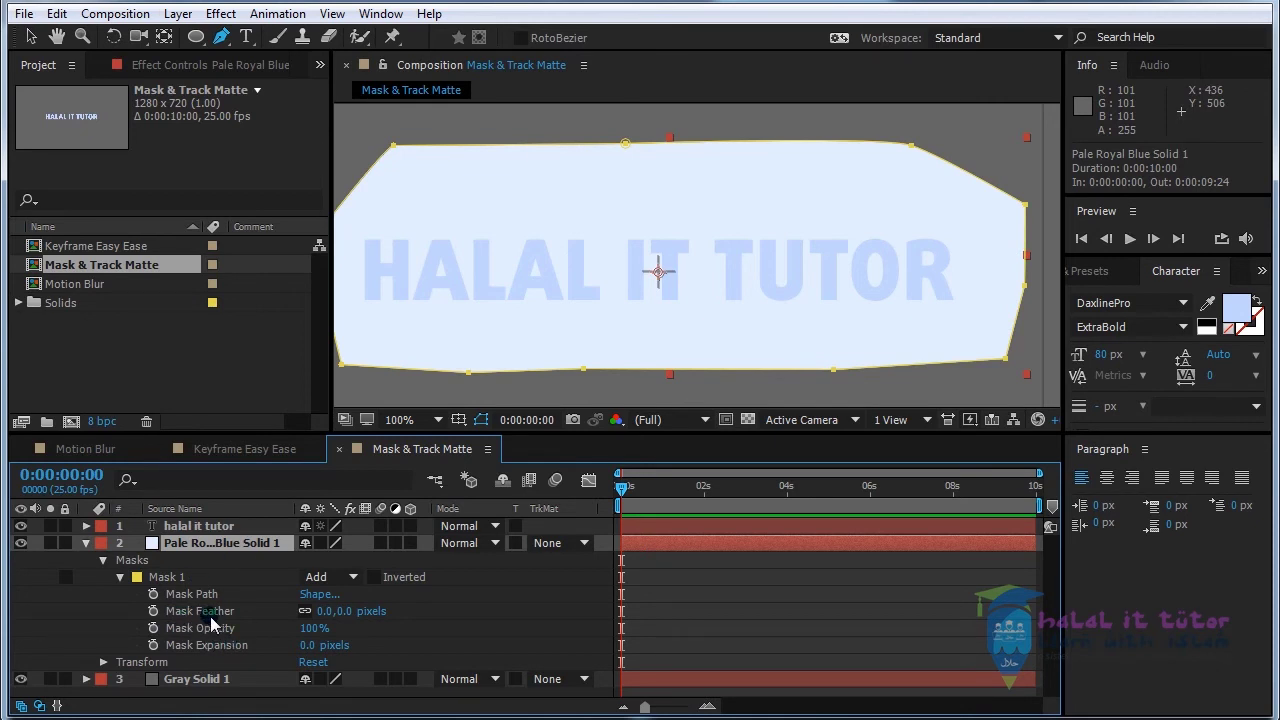
pyautogui.moveTo(350, 620); pyautogui.dragTo(468, 617)
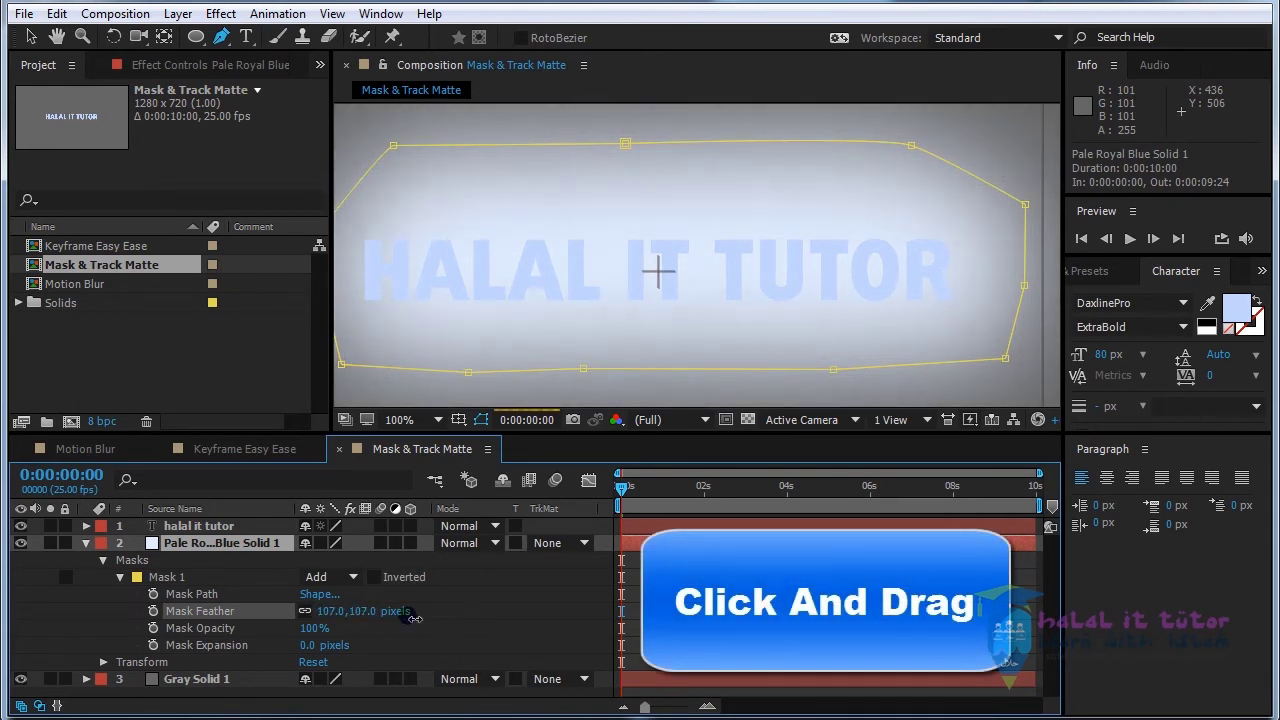
pyautogui.scroll(-2, 710, 265)
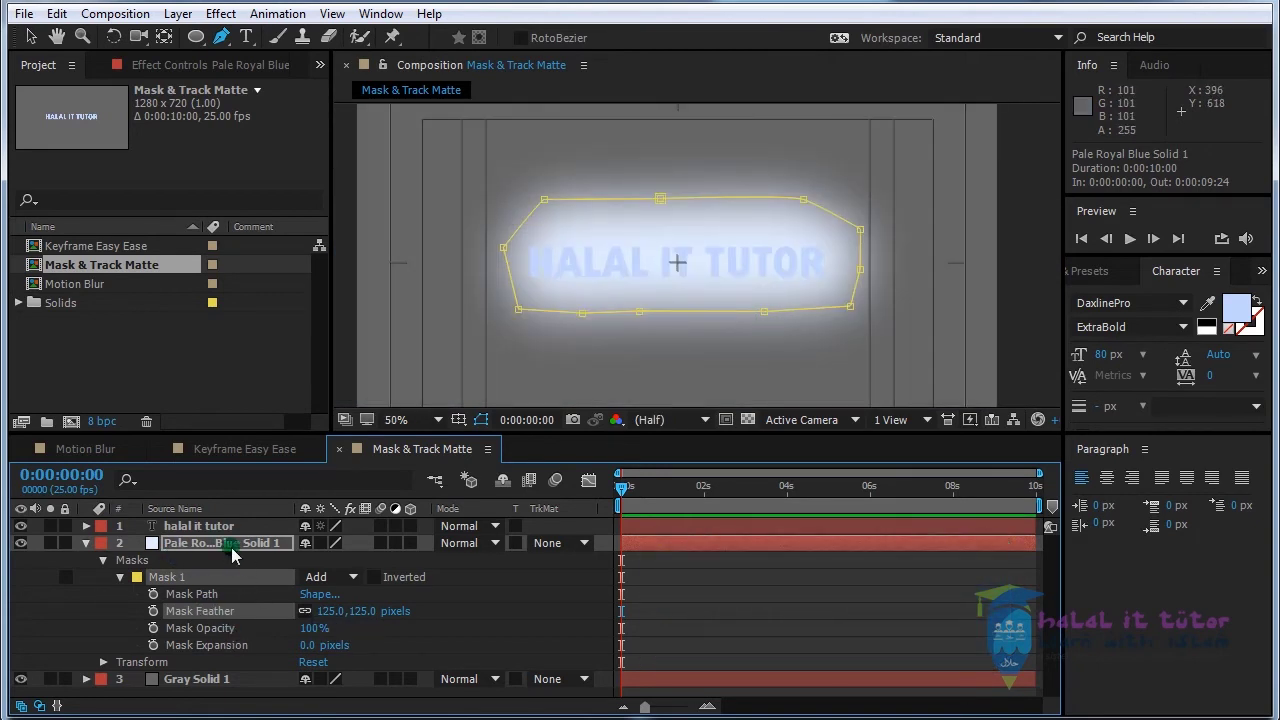
pyautogui.click(232, 546)
# Step: Move the pale blue solid above the text layer and preview frames up to about 3 seconds
pyautogui.click(86, 543)
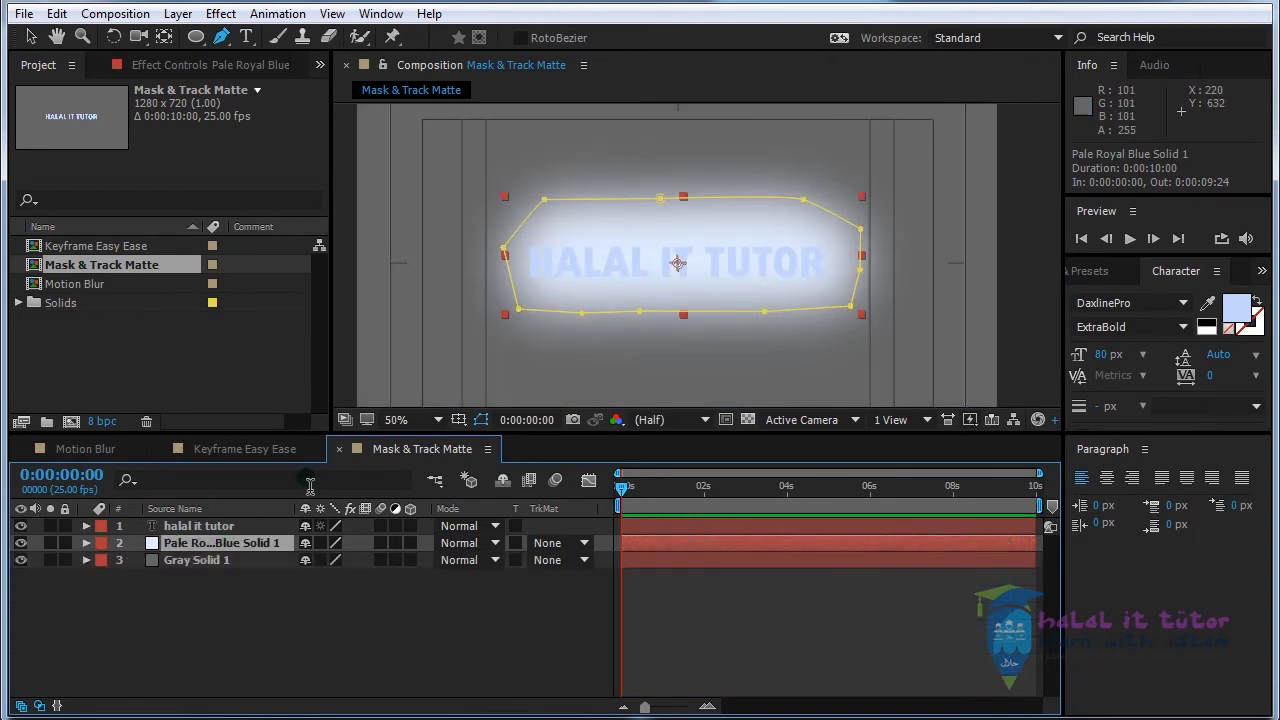
pyautogui.click(31, 37)
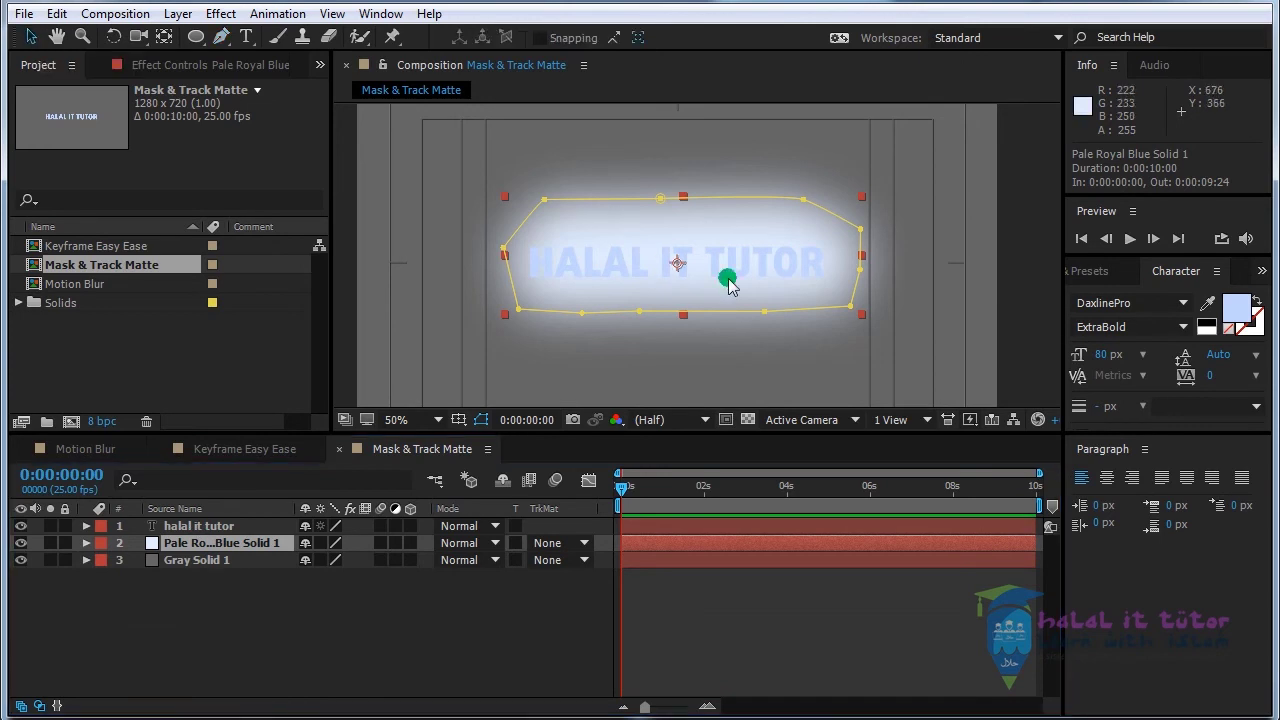
pyautogui.press(',')
pyautogui.press(',')
pyautogui.press('.')
pyautogui.press('.')
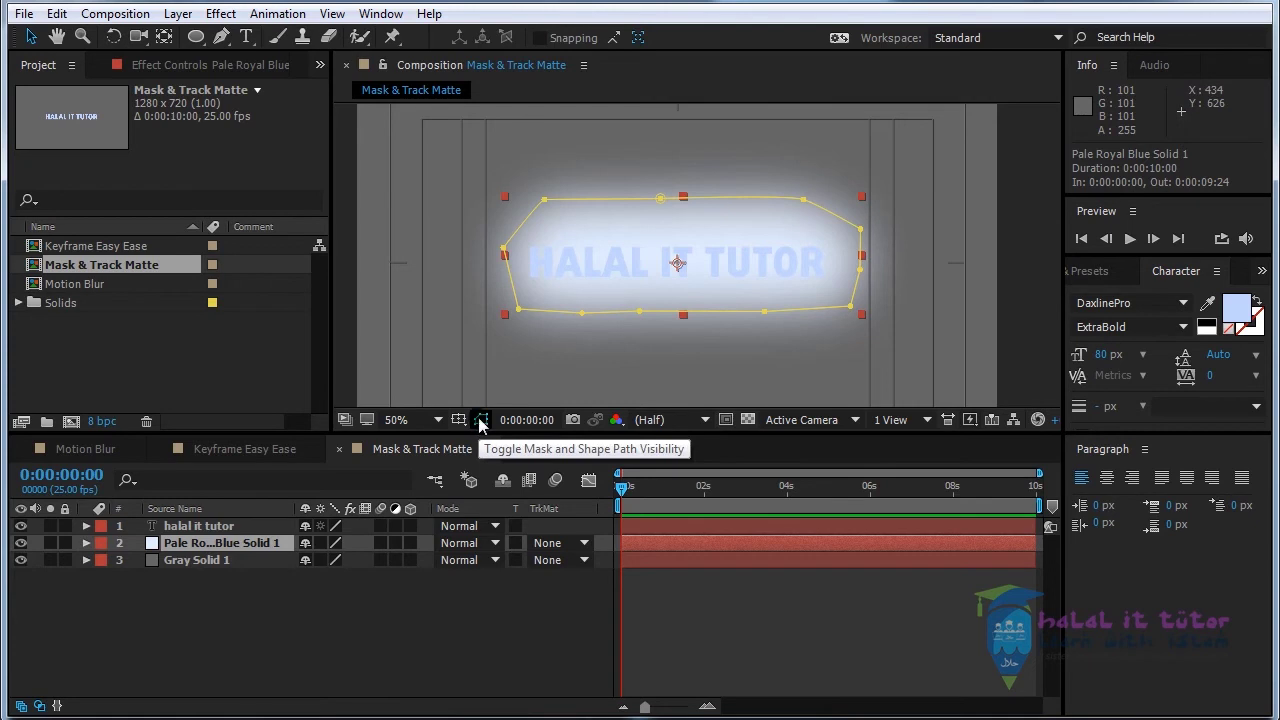
pyautogui.click(481, 420)
pyautogui.click(771, 195)
pyautogui.moveTo(272, 540); pyautogui.dragTo(233, 526)
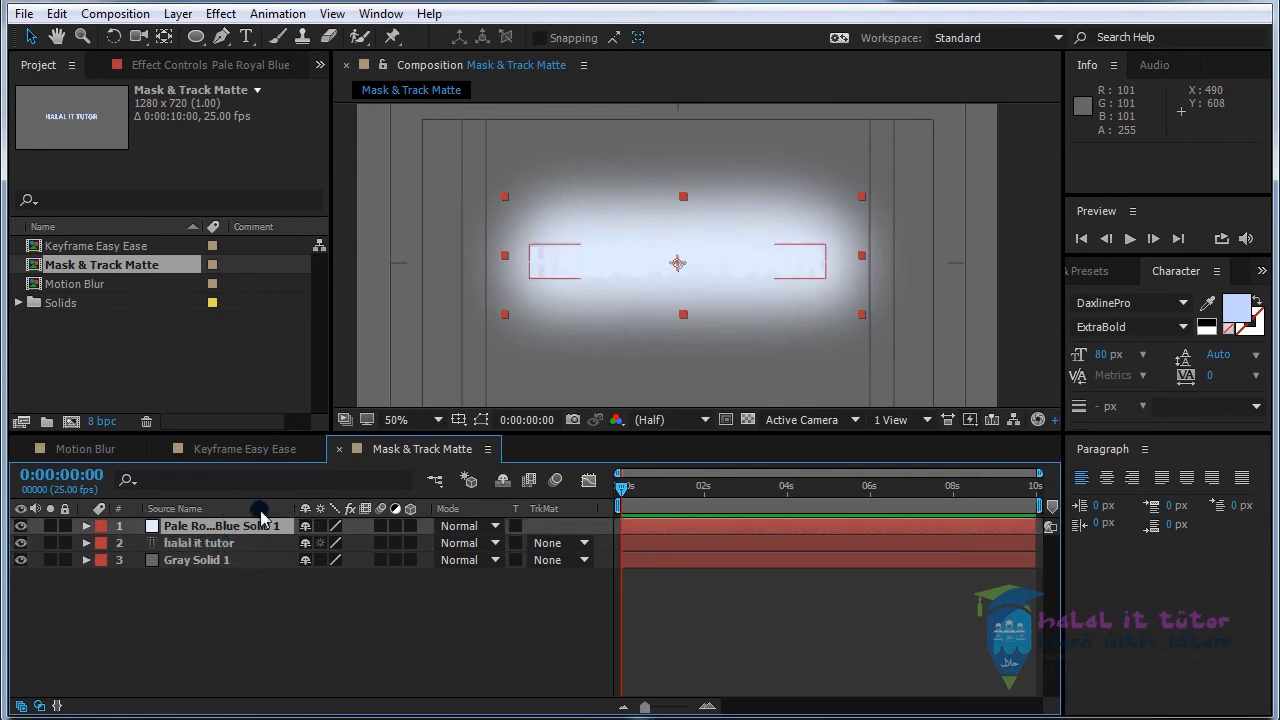
pyautogui.moveTo(650, 476); pyautogui.dragTo(530, 486)
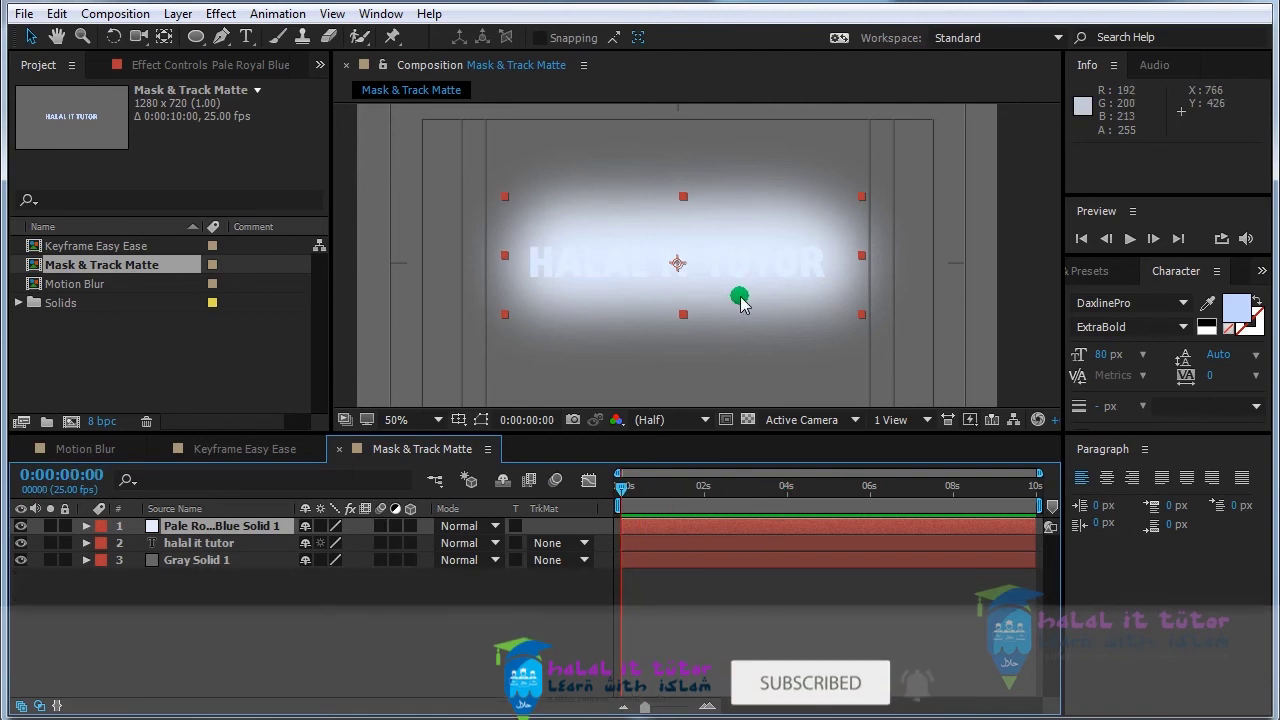
# Step: Switch the timeline to Layer Name and delete the Pale Royal Blue Solid layer
pyautogui.click(264, 529)
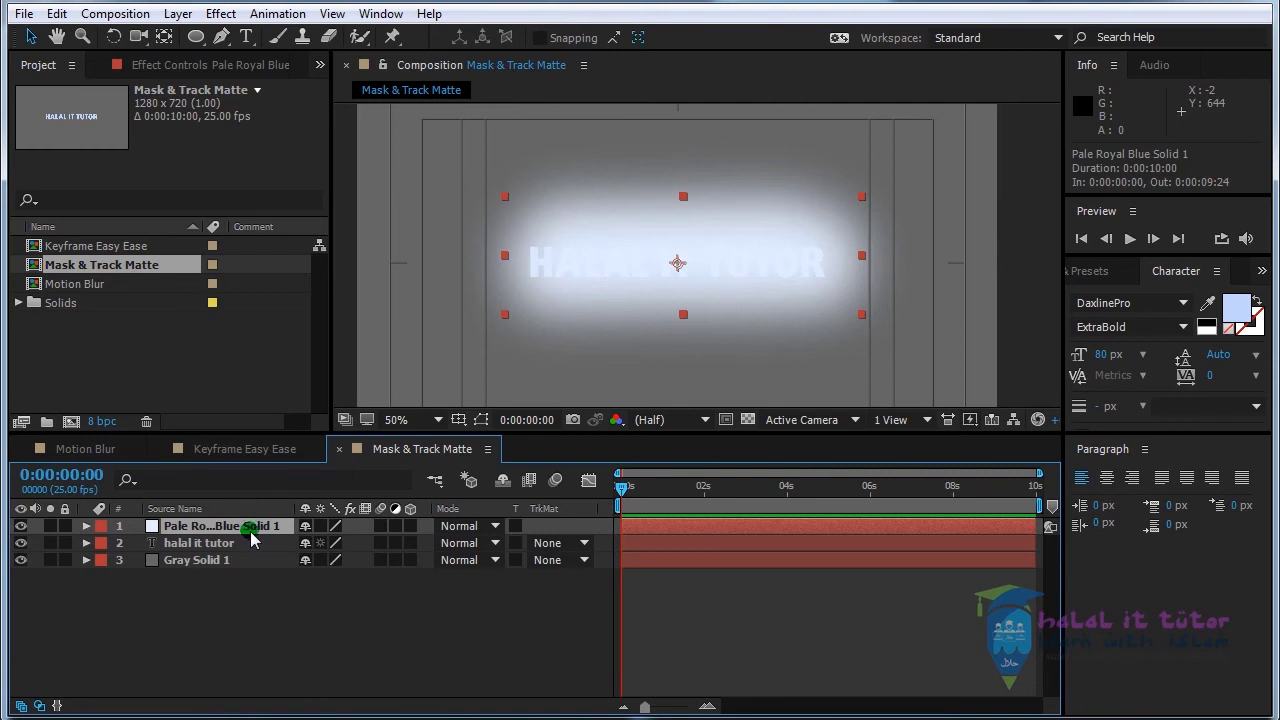
pyautogui.click(237, 600)
pyautogui.click(240, 528)
pyautogui.click(667, 183)
pyautogui.click(288, 676)
pyautogui.click(238, 508)
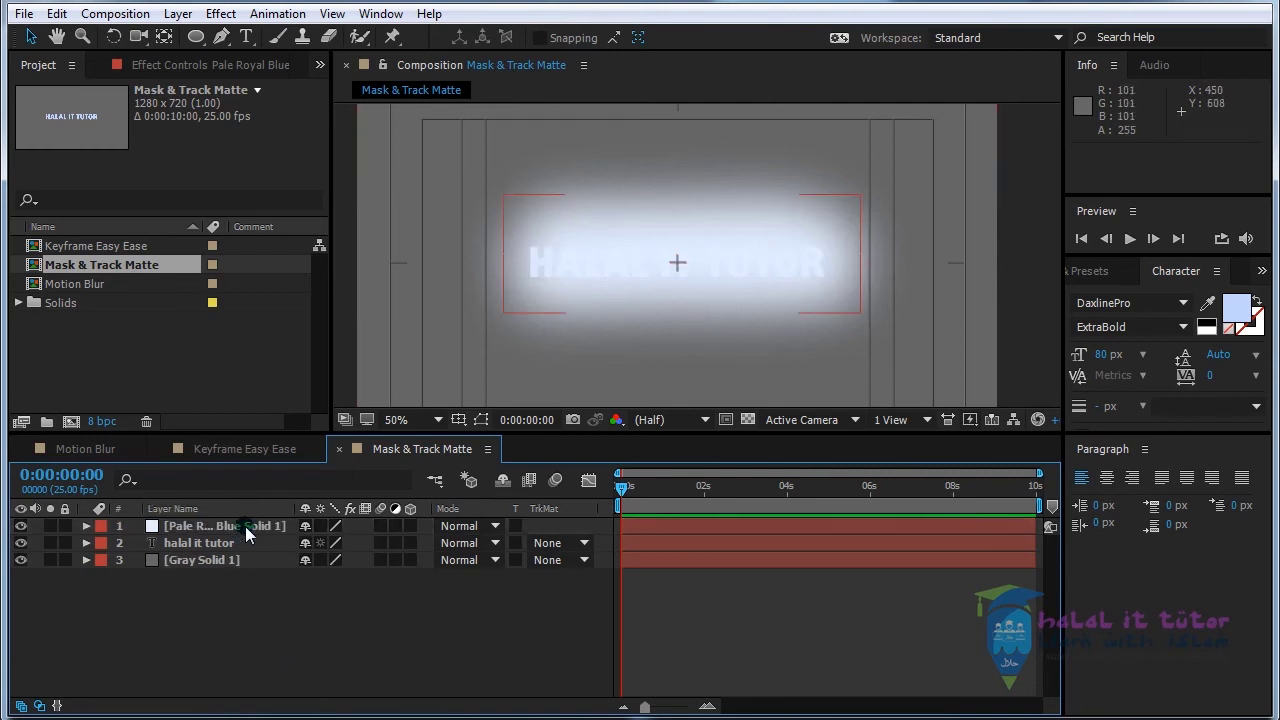
pyautogui.press('Delete')
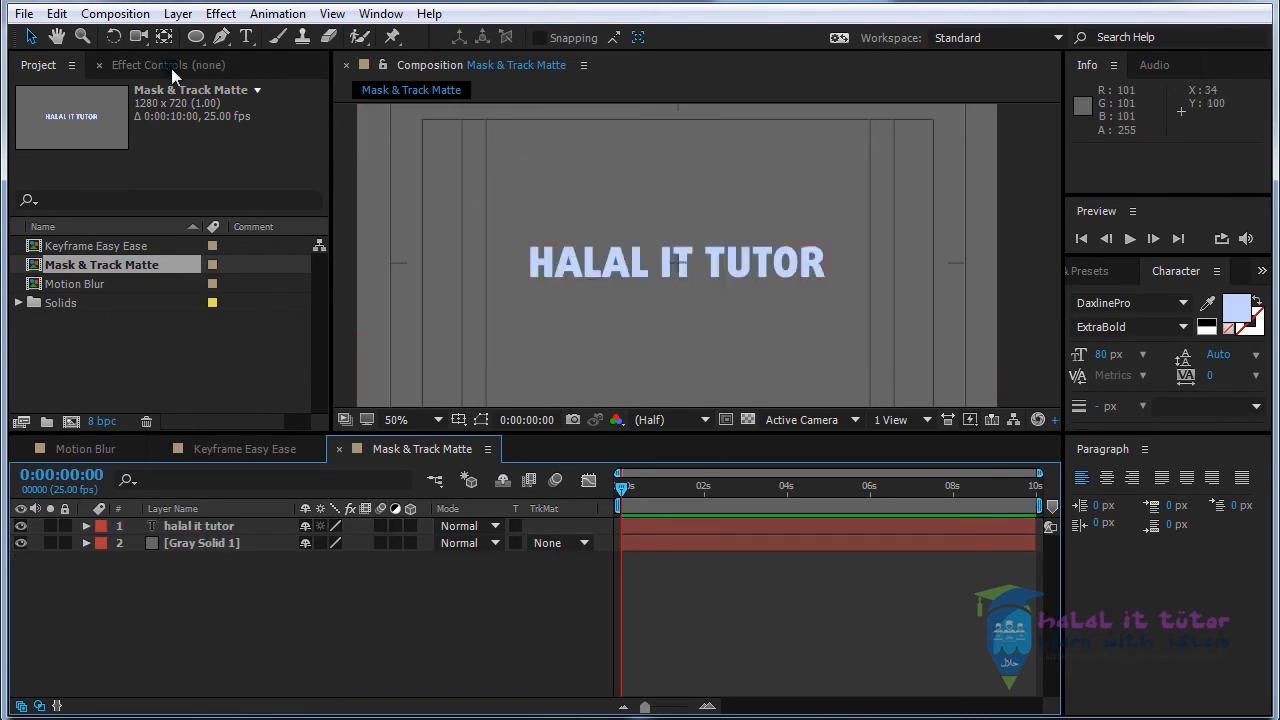
# Step: Draw a white rectangle with the Rectangle Tool across the HALAL IT TUTOR title
pyautogui.click(198, 40)
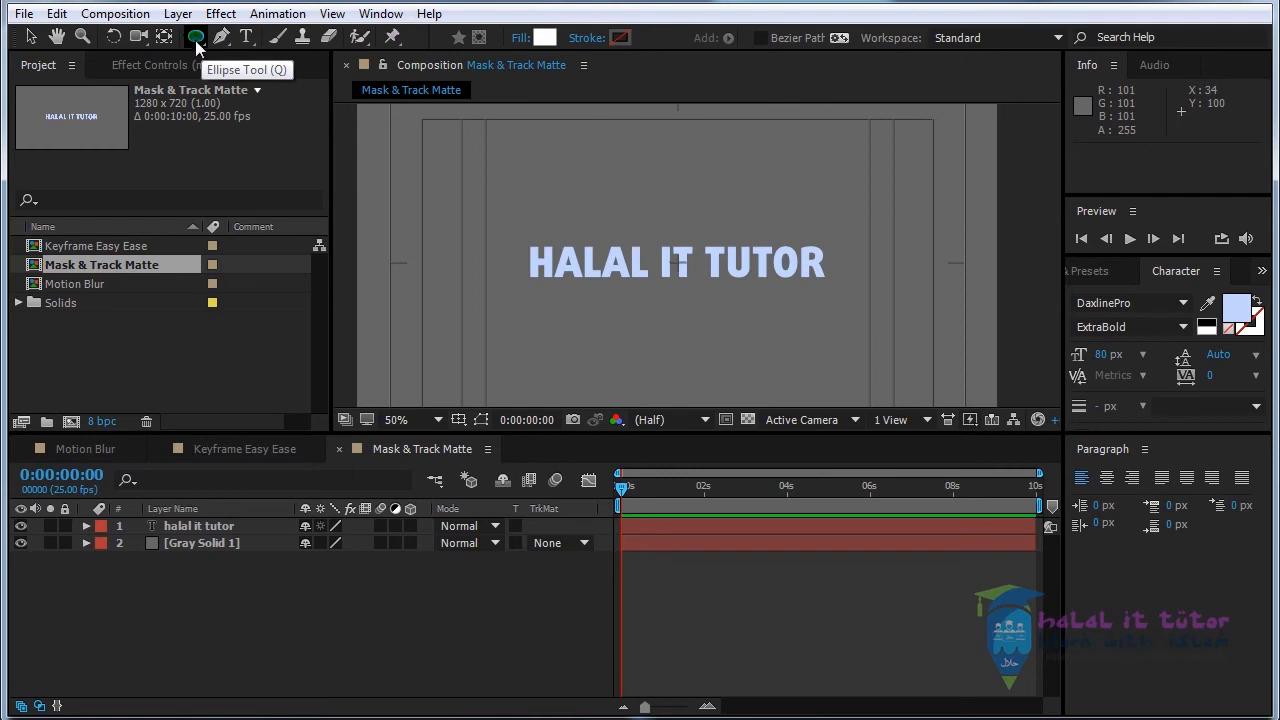
pyautogui.click(196, 38)
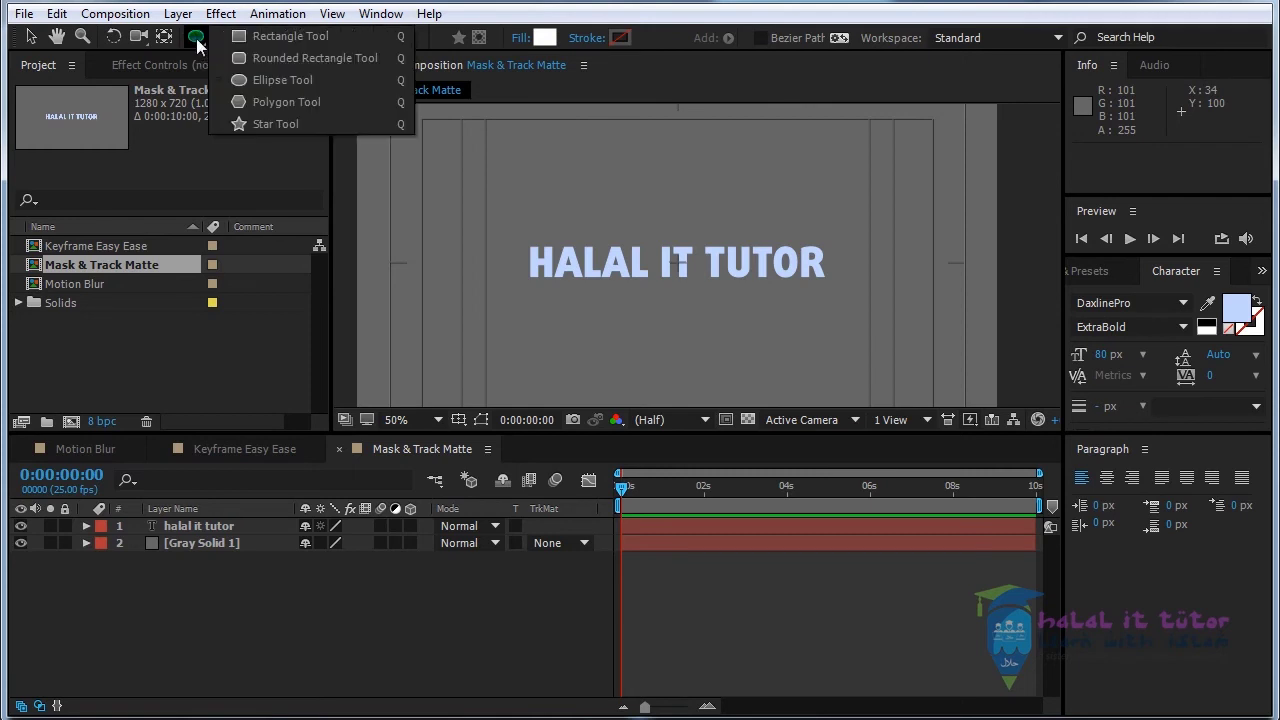
pyautogui.click(280, 38)
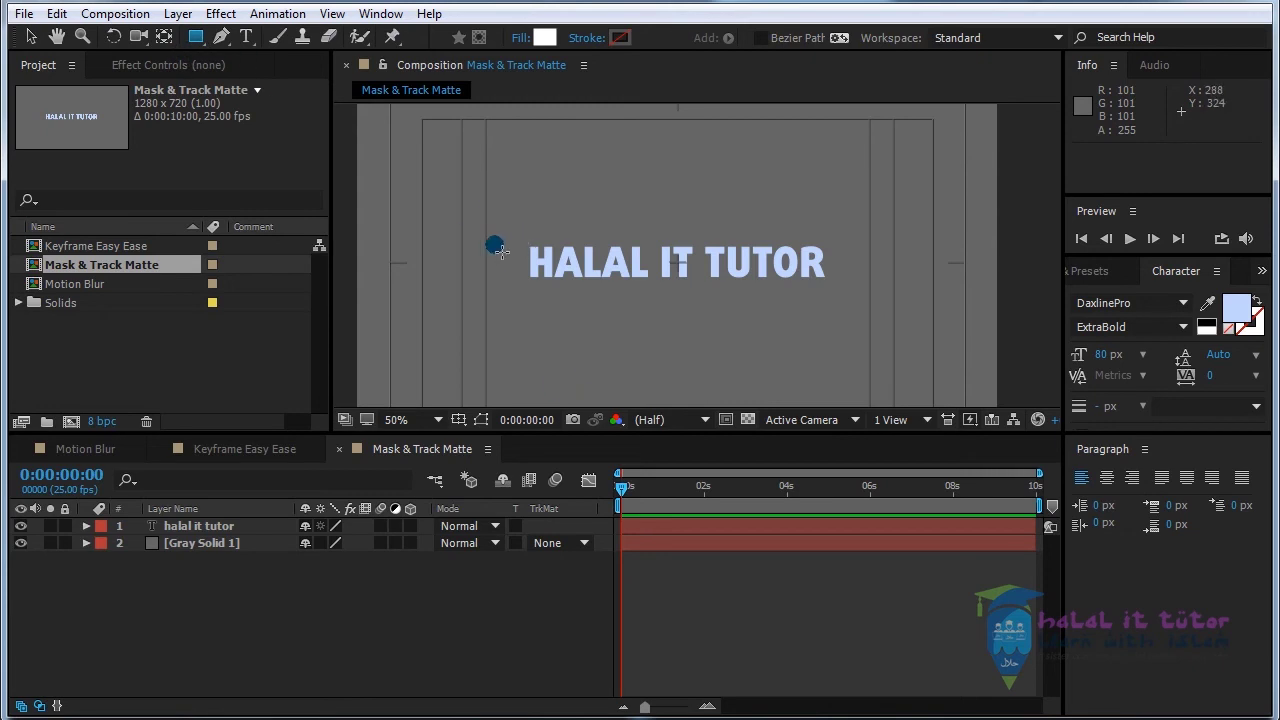
pyautogui.moveTo(486, 242); pyautogui.dragTo(869, 294)
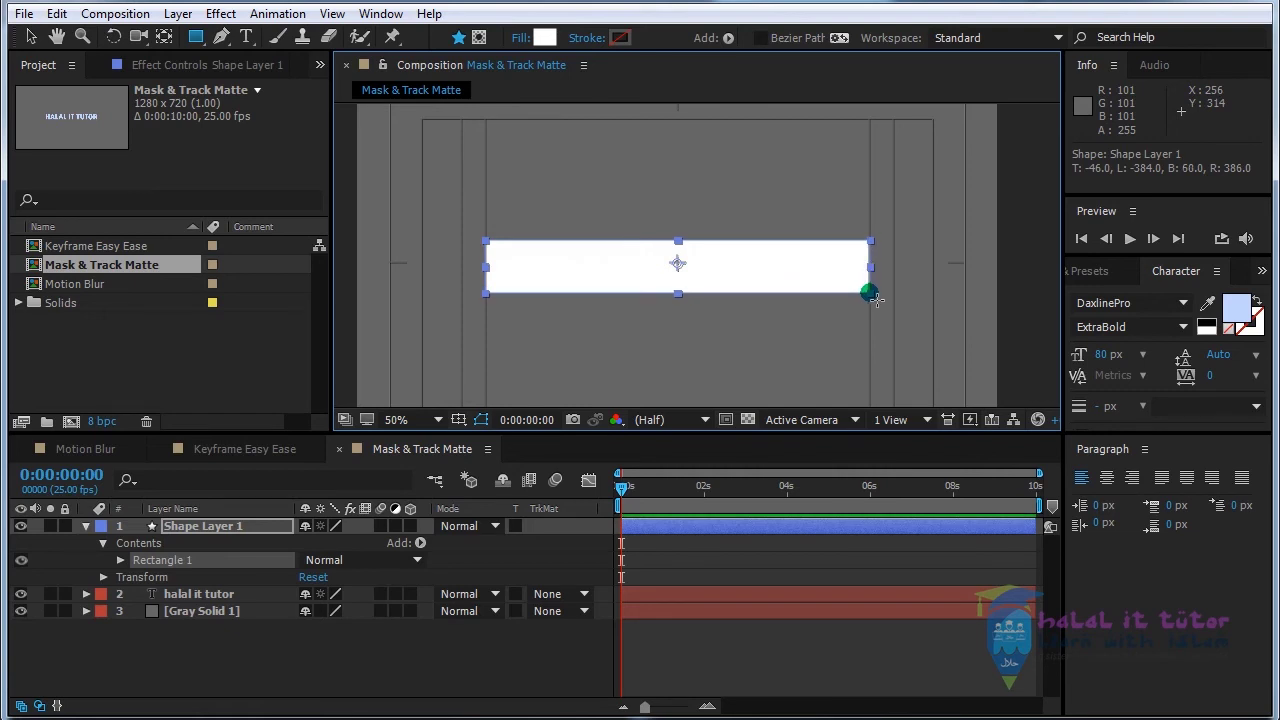
# Step: Show the Modes and TrkMat columns in the timeline
pyautogui.click(461, 466)
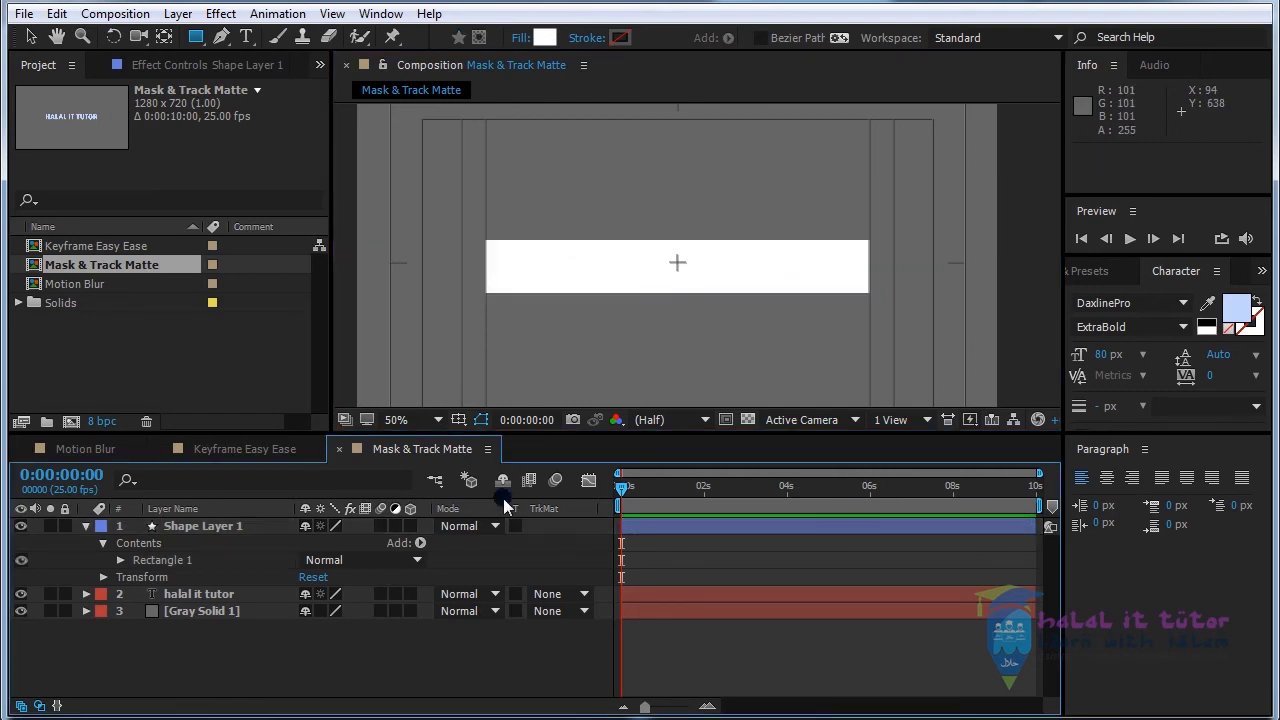
pyautogui.rightClick(573, 510)
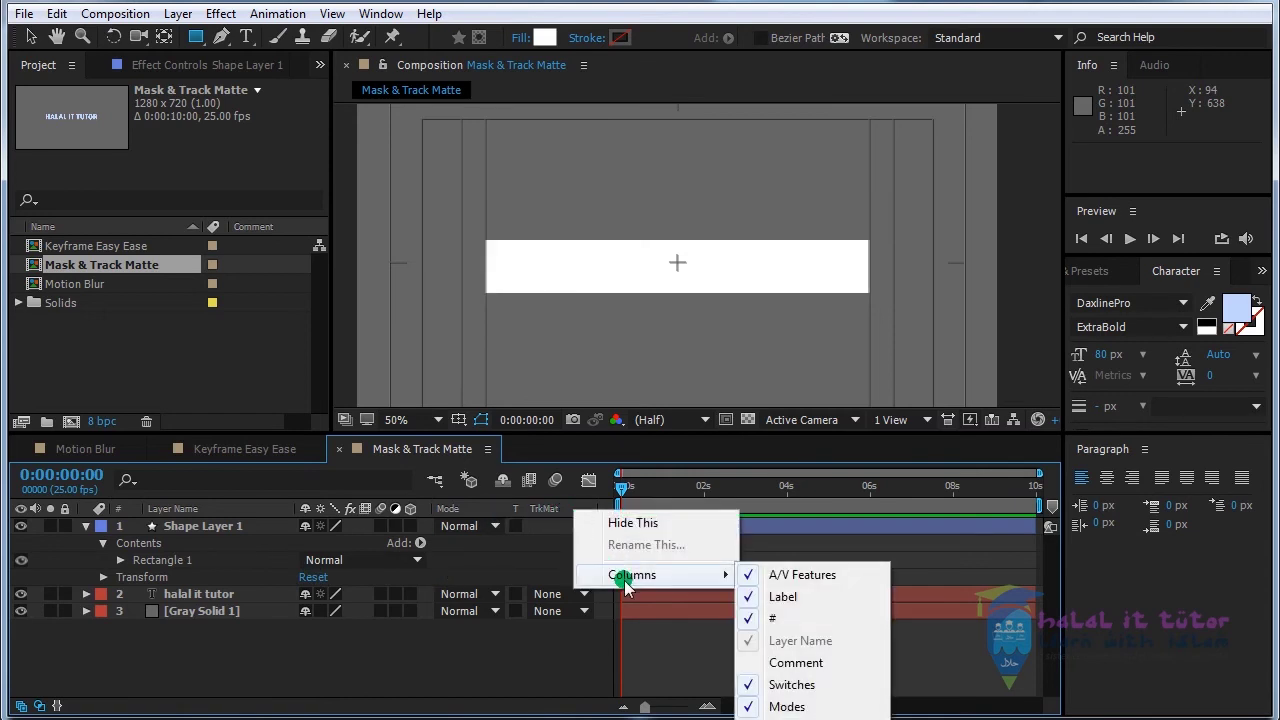
pyautogui.click(786, 707)
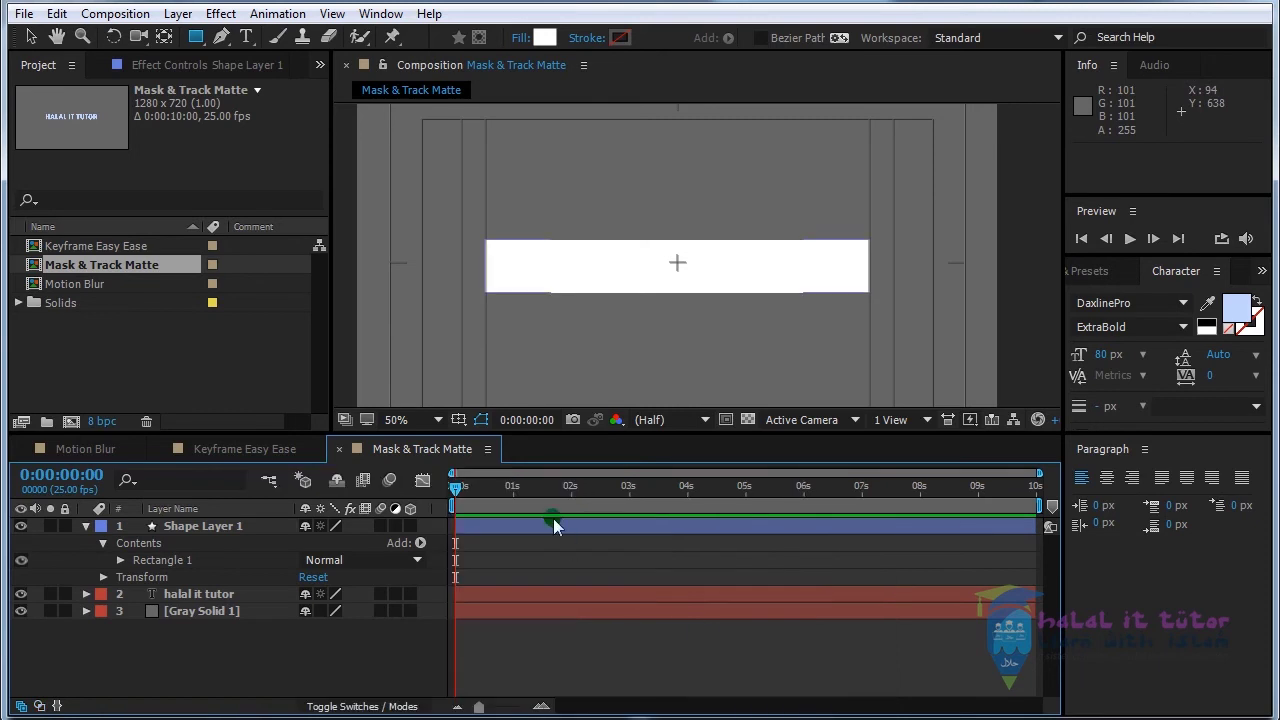
pyautogui.rightClick(441, 506)
pyautogui.click(511, 572)
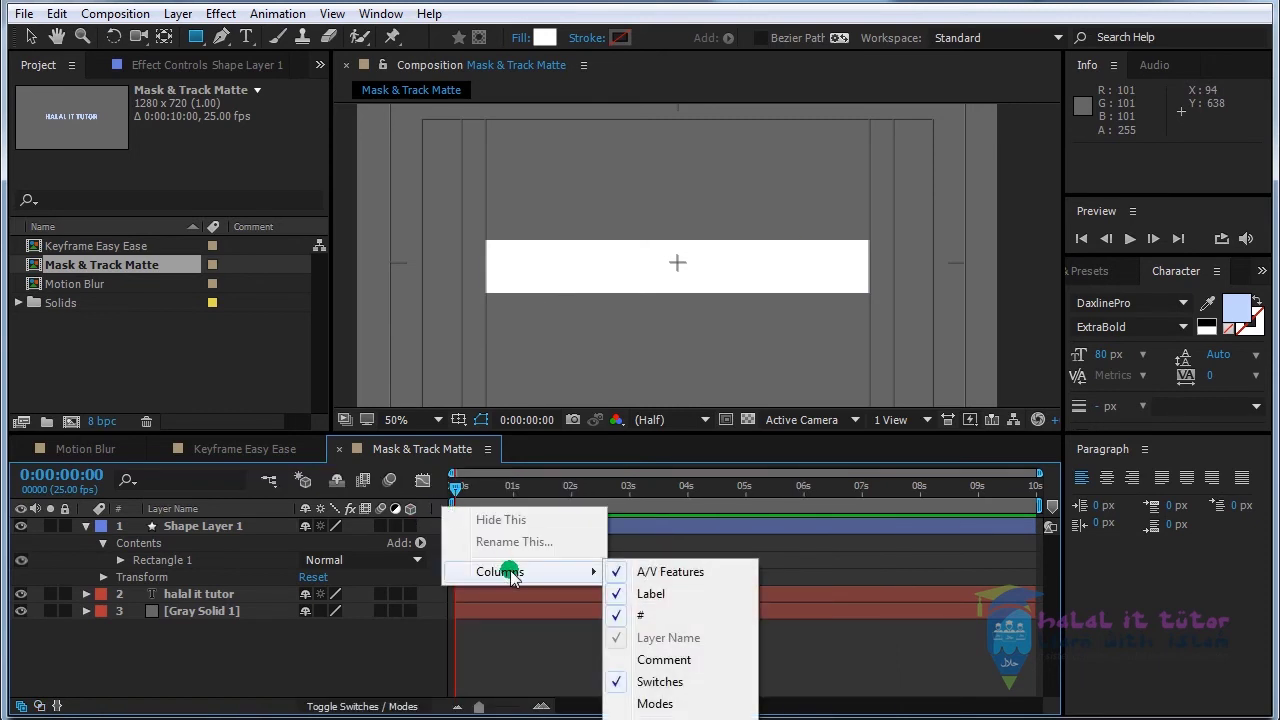
pyautogui.click(700, 703)
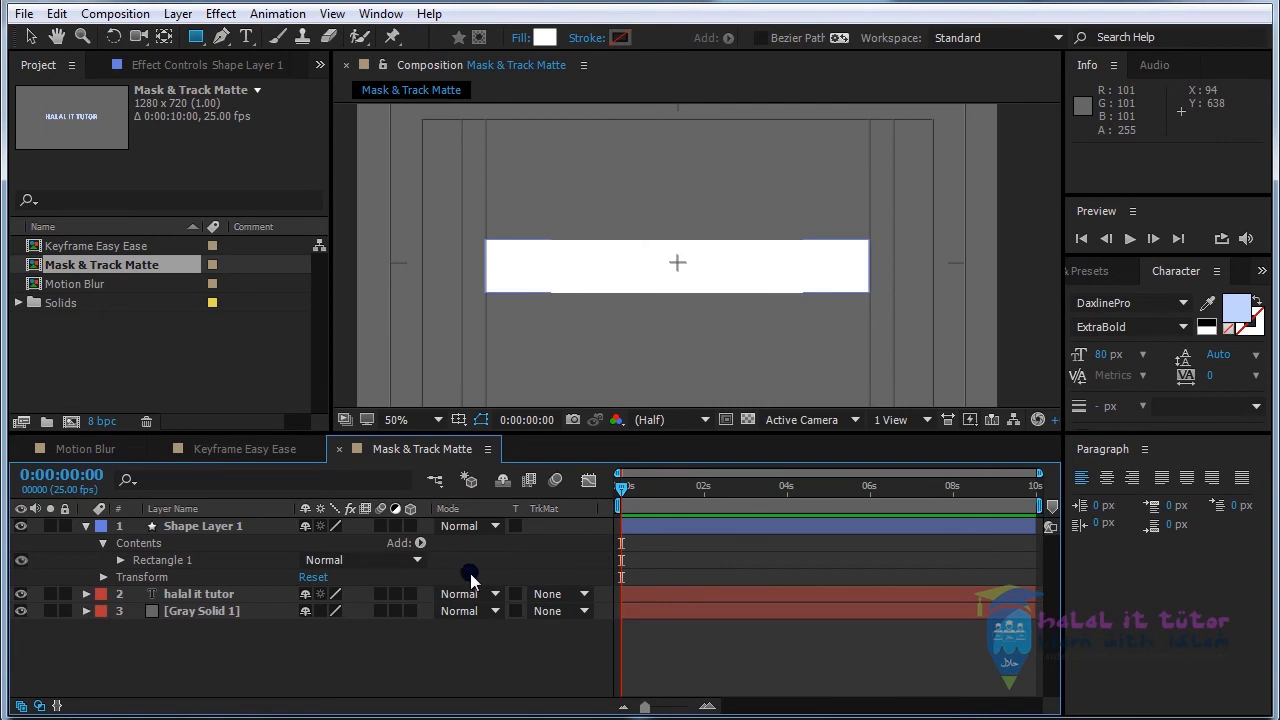
# Step: Set the text layer's track matte to Alpha Matte "Shape Layer 1"
pyautogui.click(422, 612)
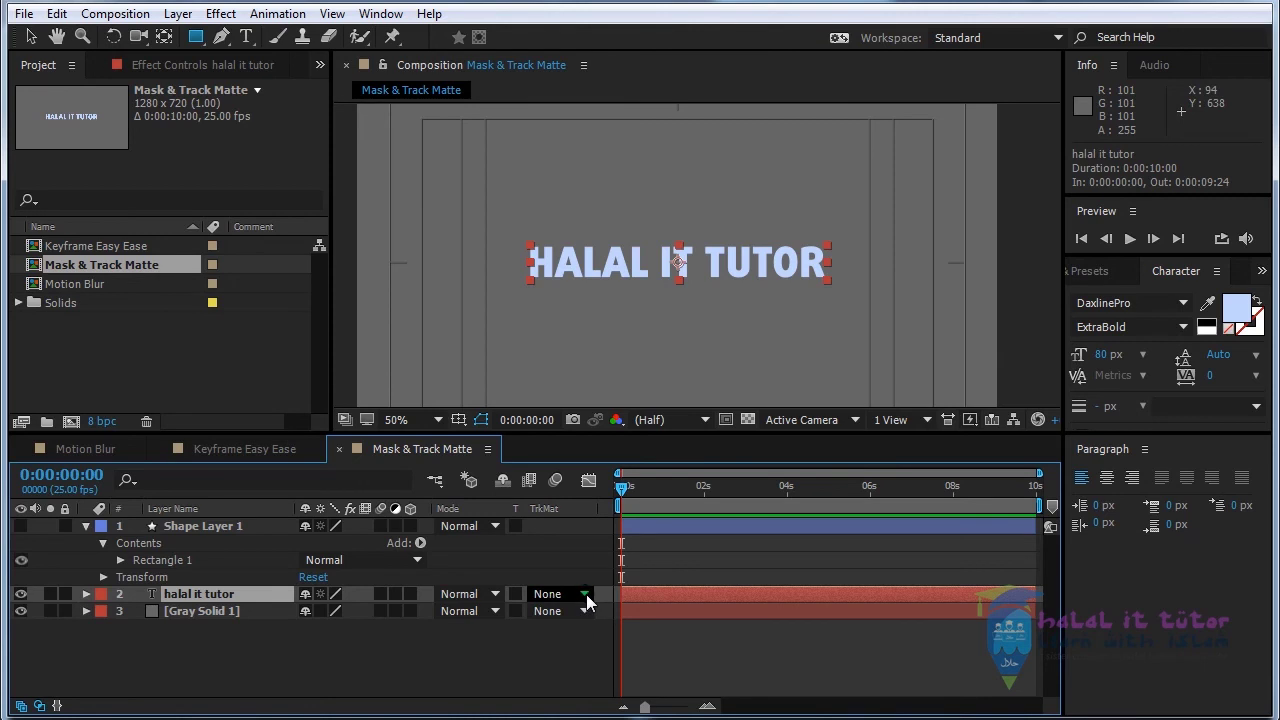
pyautogui.click(560, 594)
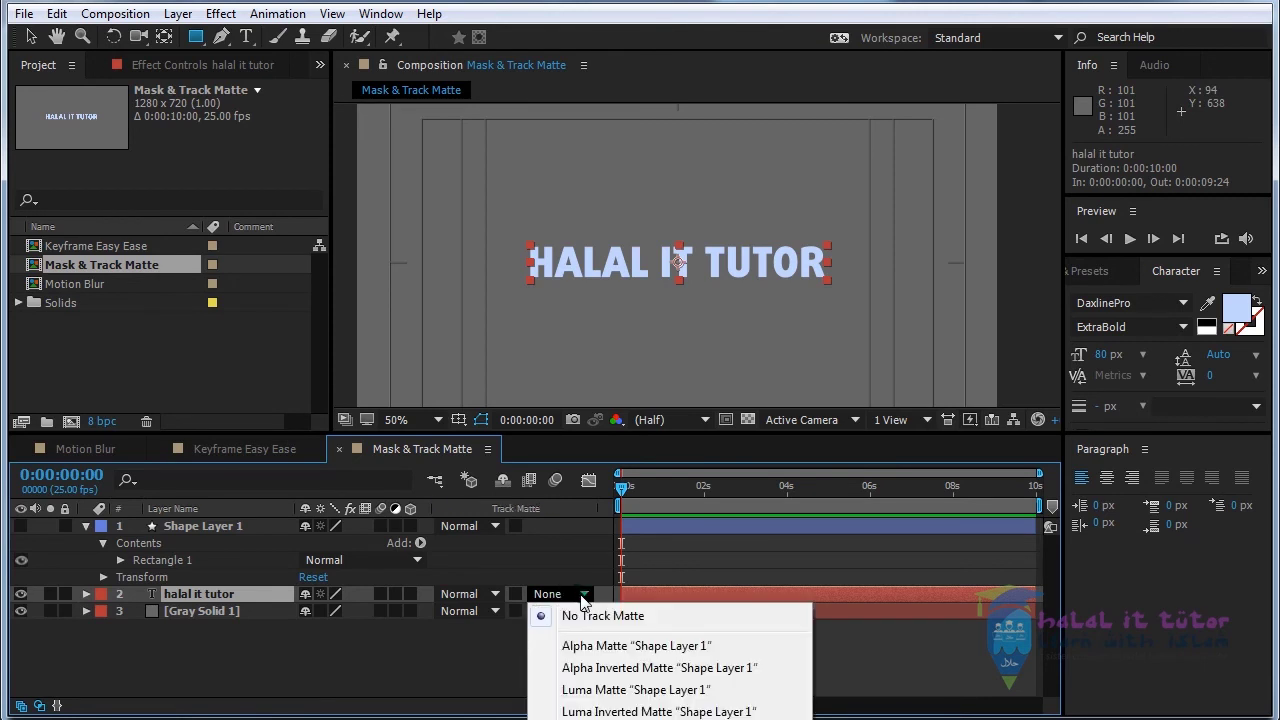
pyautogui.click(686, 648)
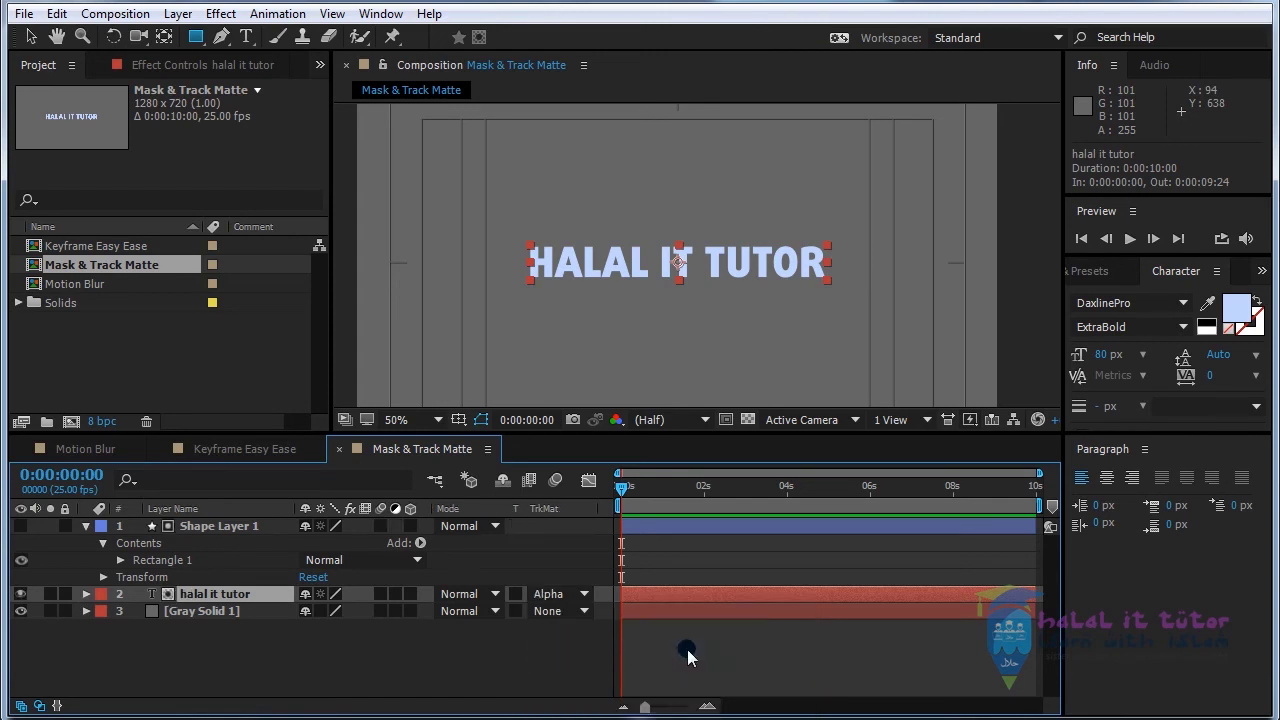
# Step: Select the halal it tutor text layer and reveal only its Position property
pyautogui.moveTo(481, 393); pyautogui.dragTo(532, 389)
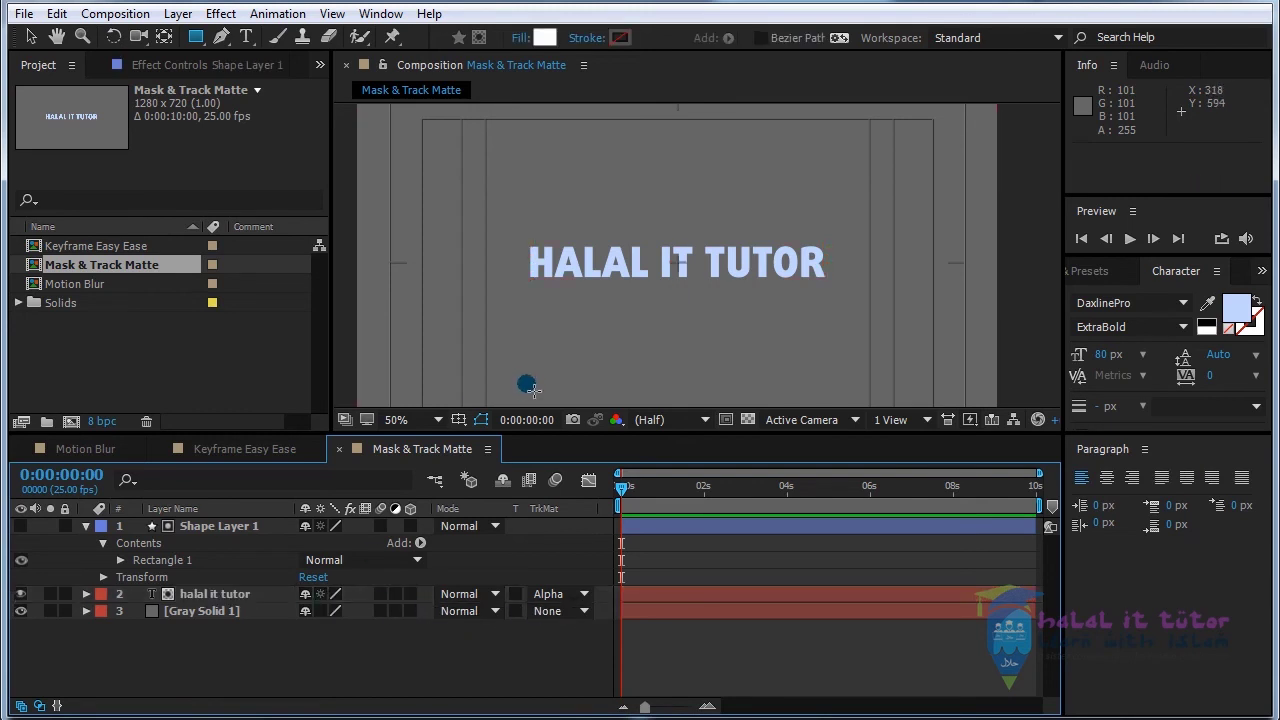
pyautogui.click(214, 593)
pyautogui.click(213, 611)
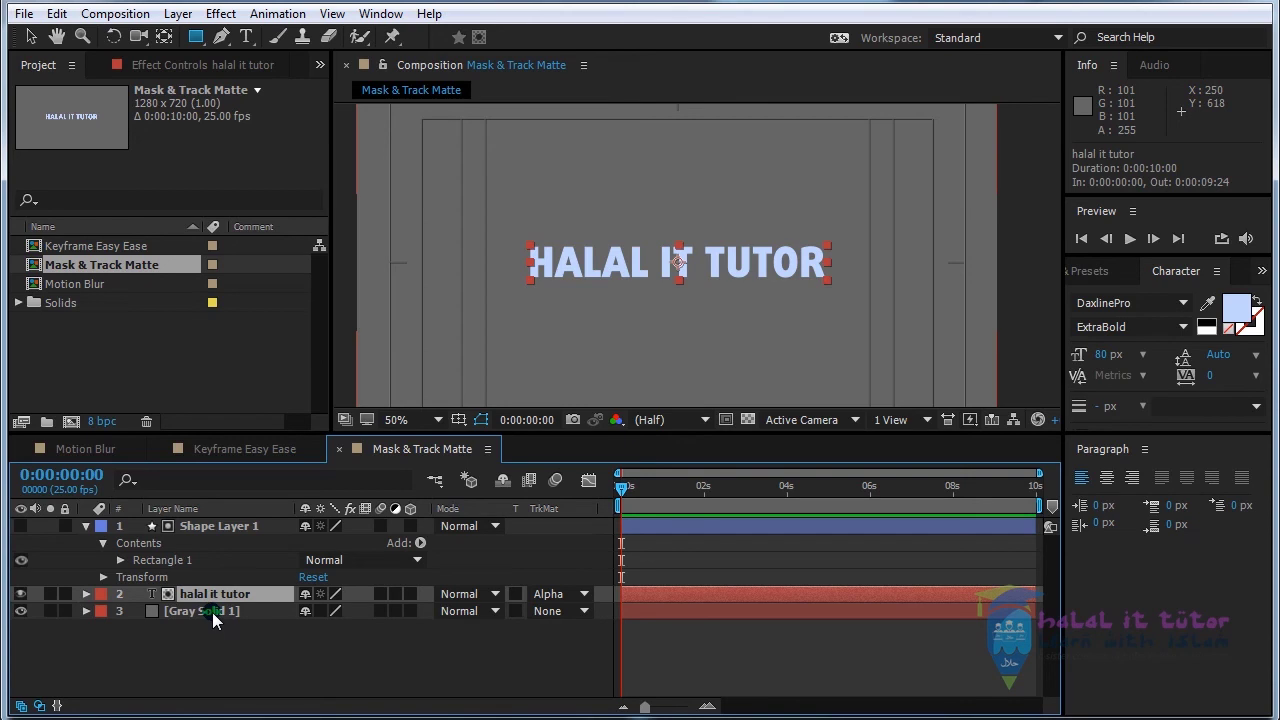
pyautogui.press('p')
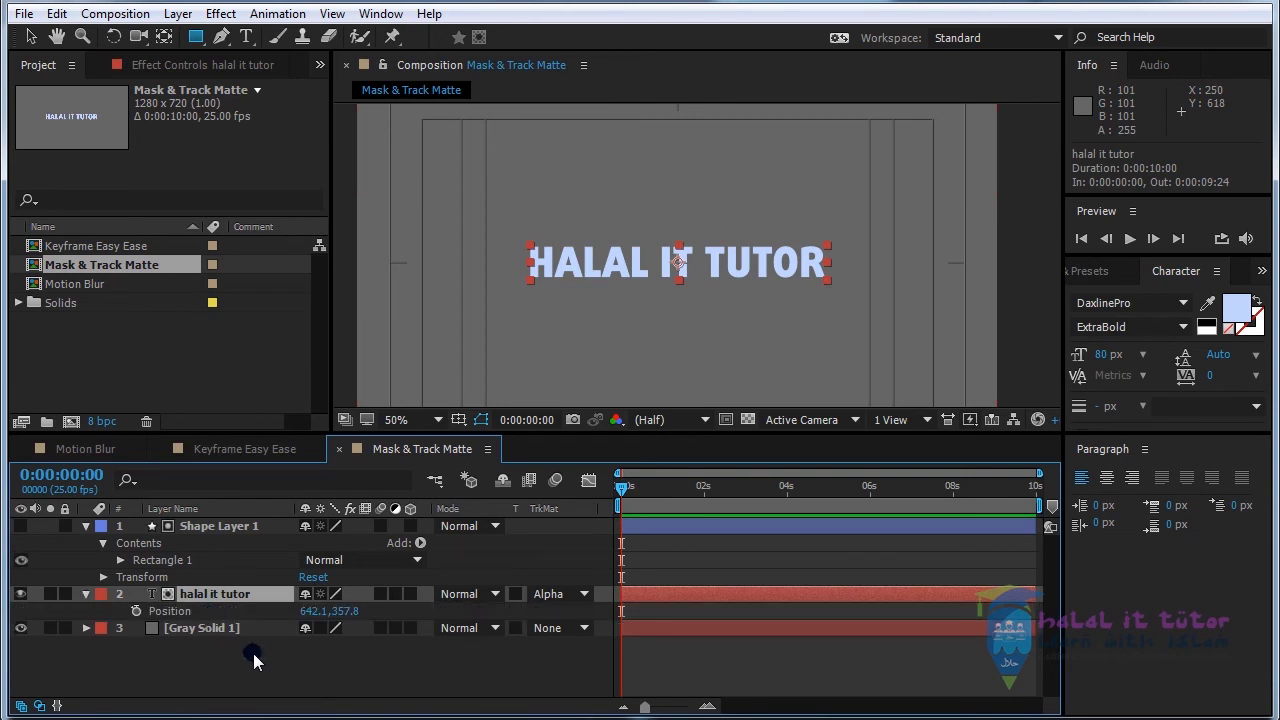
pyautogui.moveTo(343, 611); pyautogui.dragTo(374, 597)
pyautogui.click(192, 597)
# Step: Keyframe Position from Y 472.8 at frame 0 to Y 357.8 at frame 14
pyautogui.click(136, 611)
pyautogui.moveTo(655, 492); pyautogui.dragTo(644, 495)
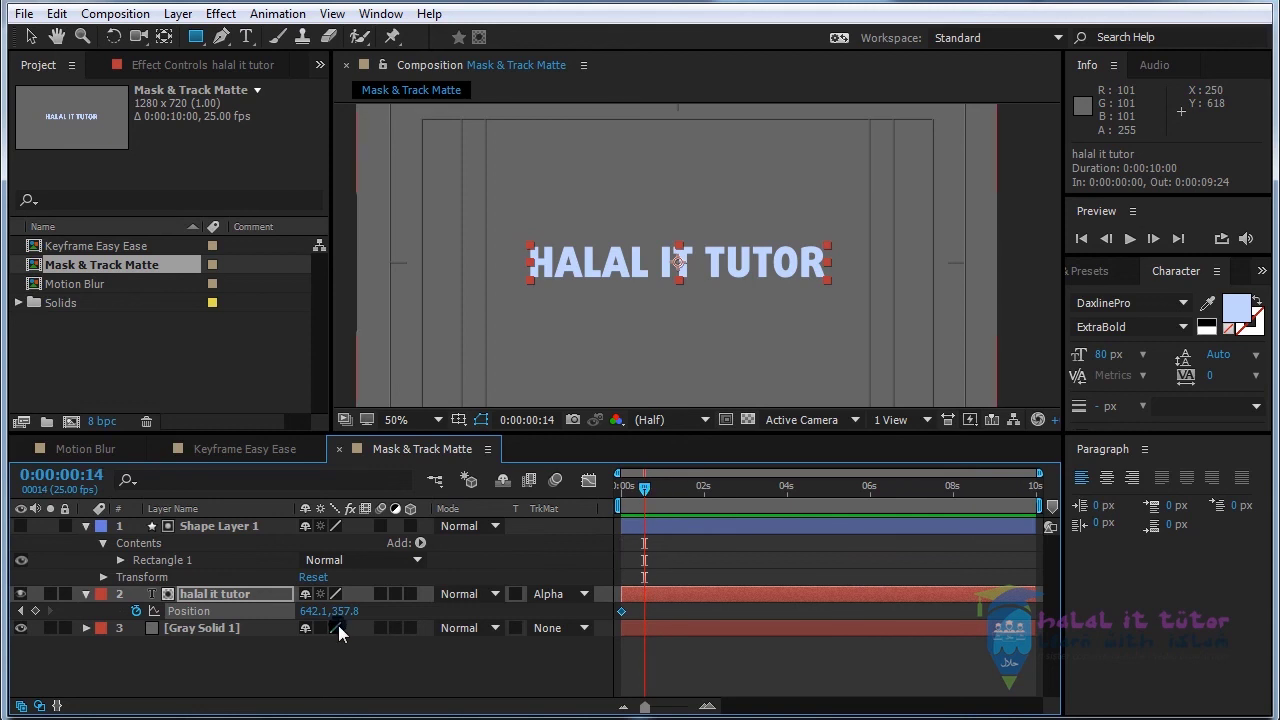
pyautogui.click(36, 610)
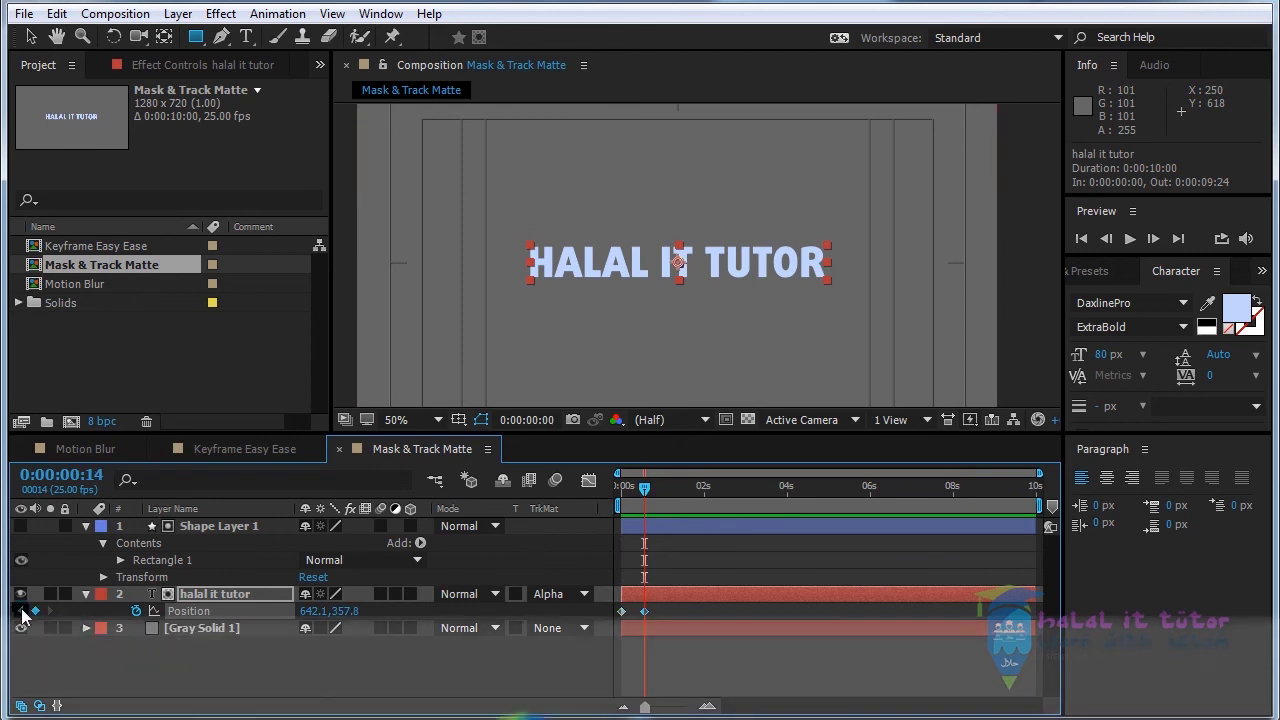
pyautogui.click(22, 610)
pyautogui.moveTo(345, 610); pyautogui.dragTo(482, 604)
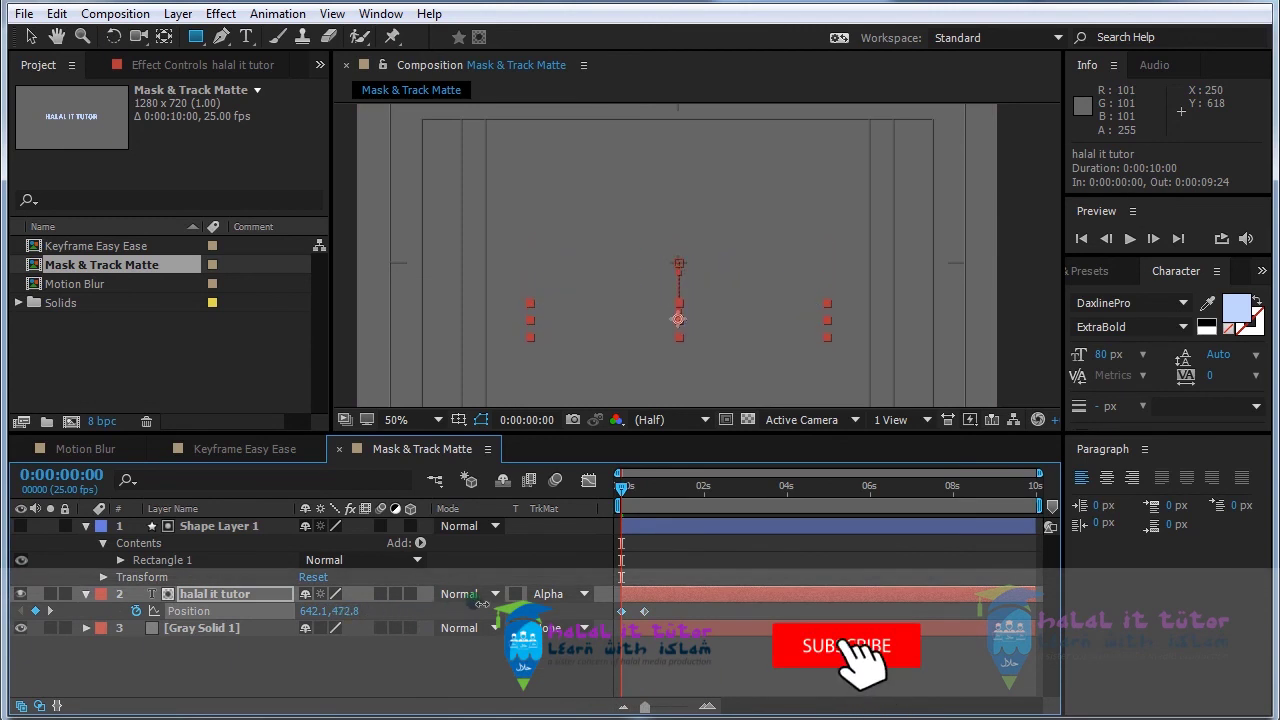
# Step: End the work area at 0:00:00:22 with N and preview the title rising through the matte
pyautogui.click(1130, 240)
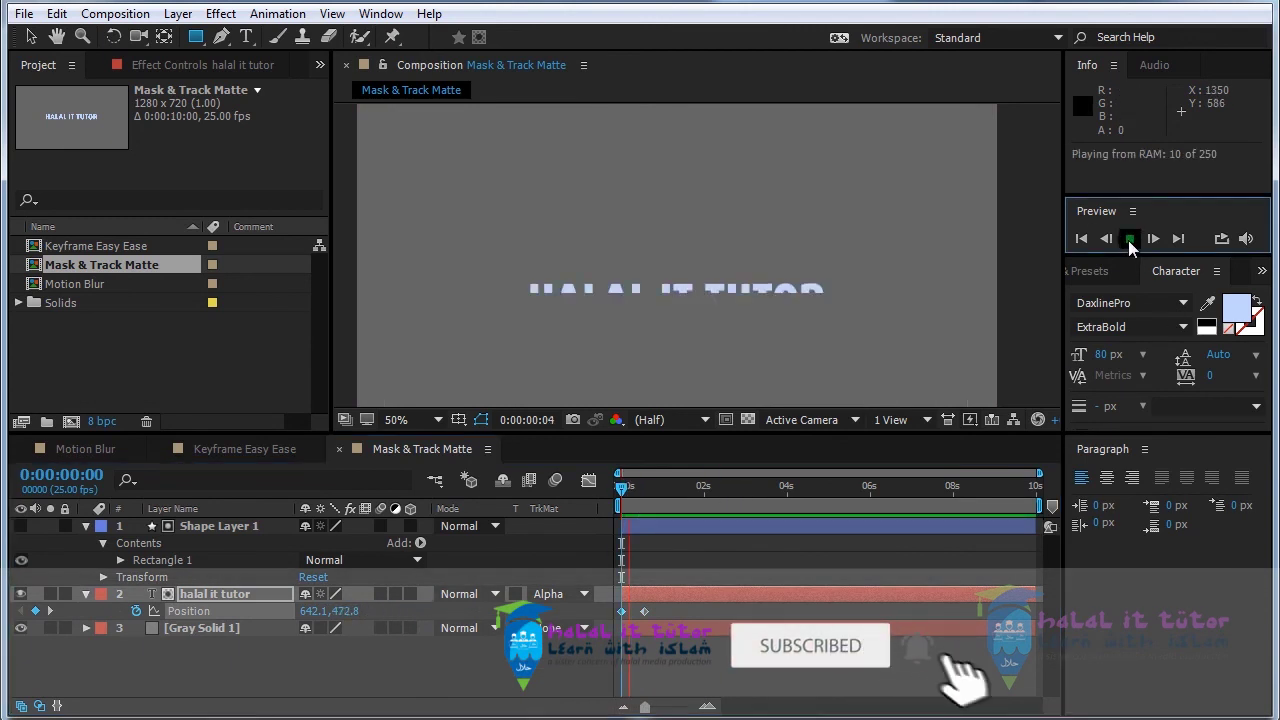
pyautogui.click(1130, 240)
pyautogui.click(673, 495)
pyautogui.moveTo(664, 496); pyautogui.dragTo(652, 496)
pyautogui.press('n')
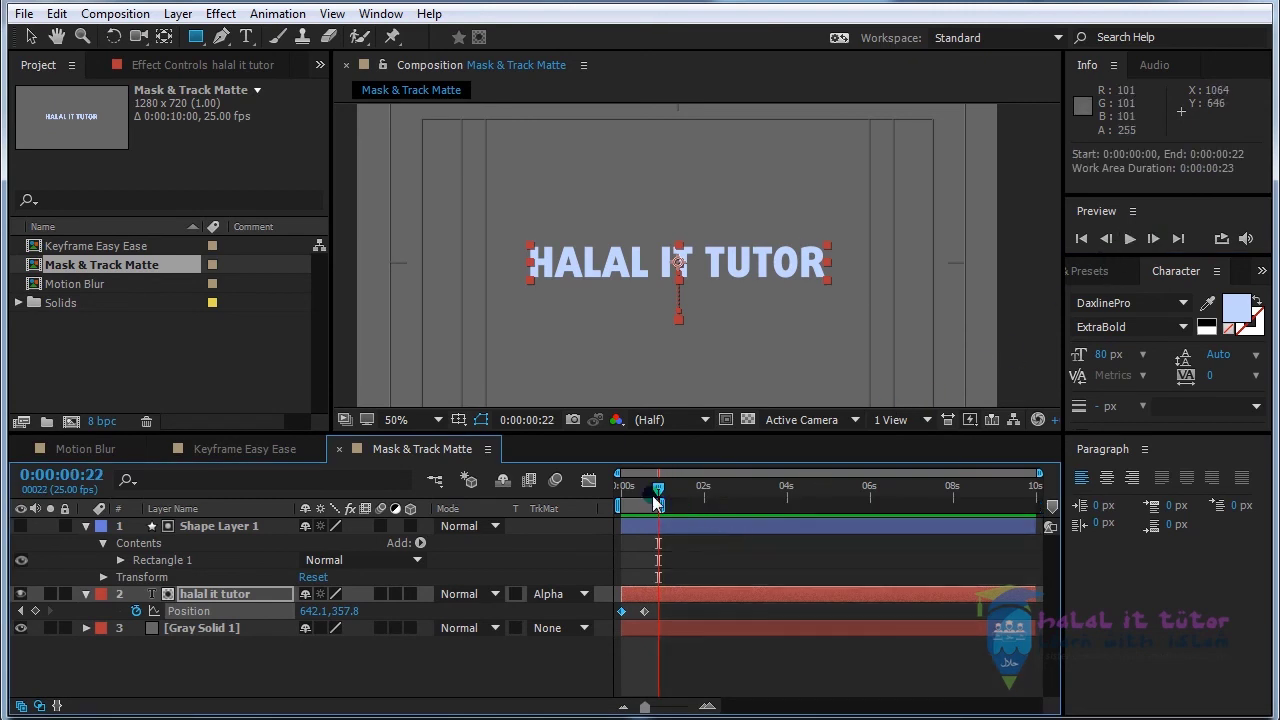
pyautogui.click(1131, 240)
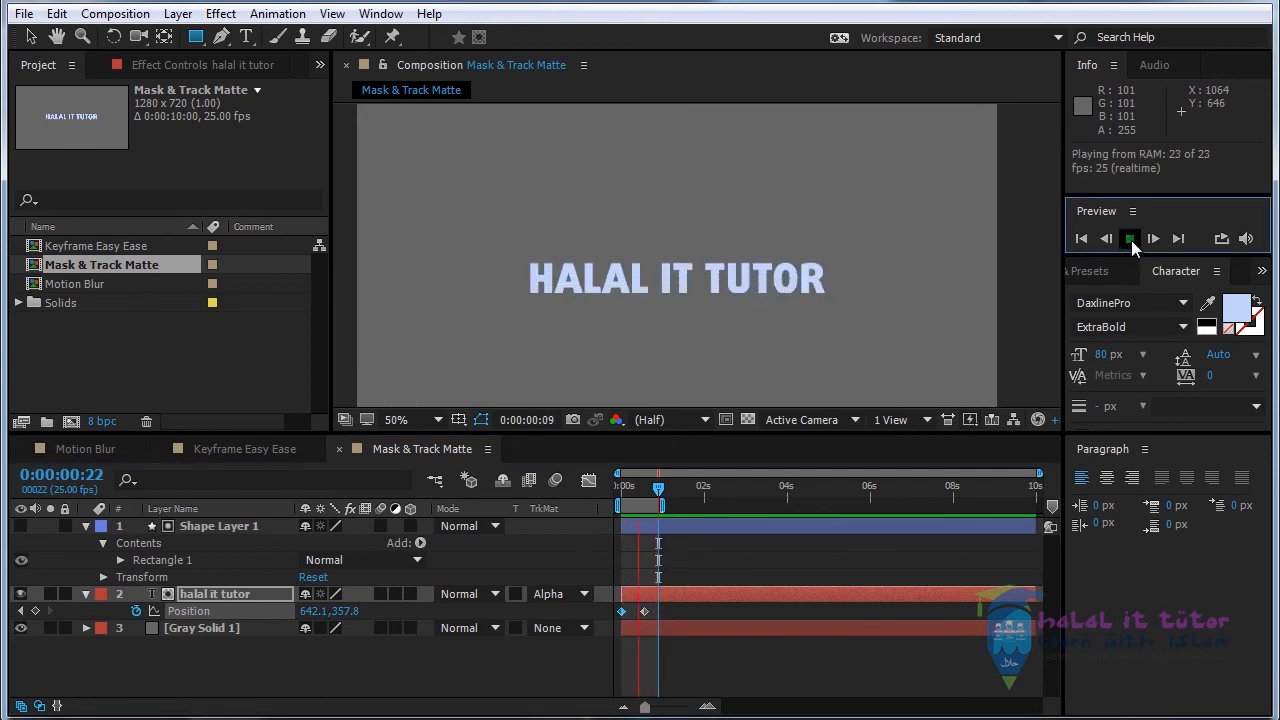
pyautogui.click(1138, 592)
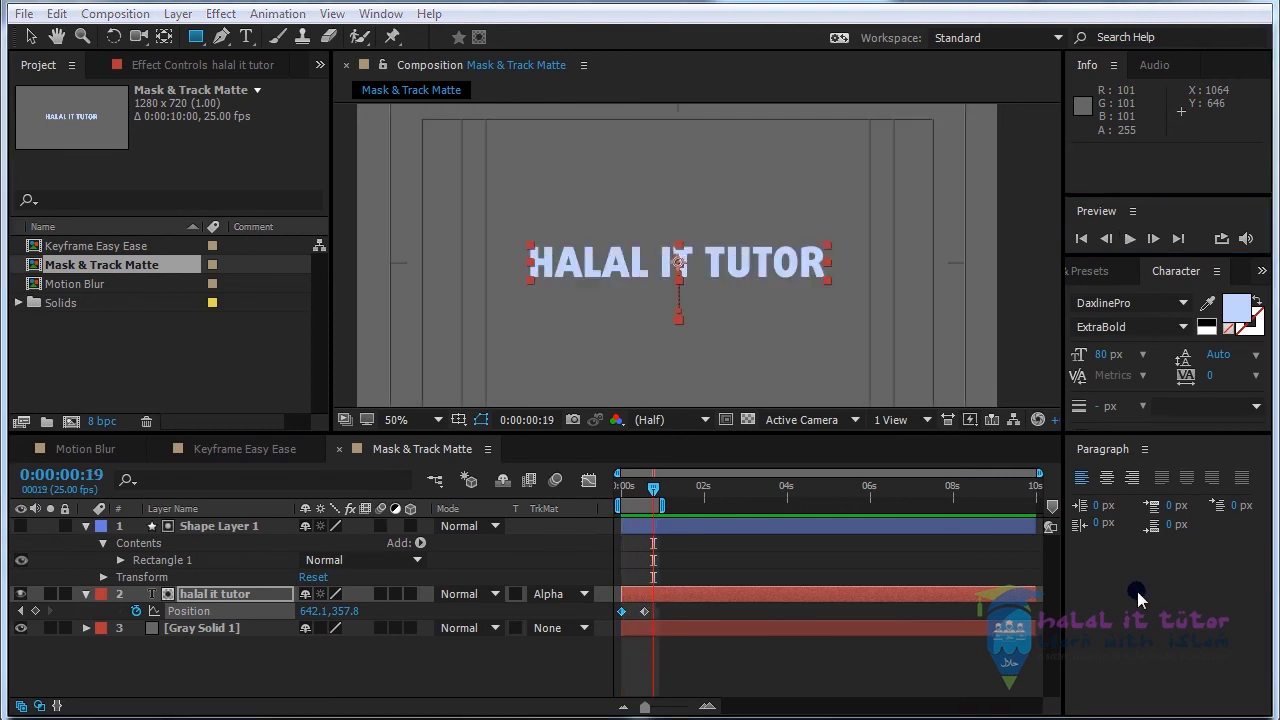